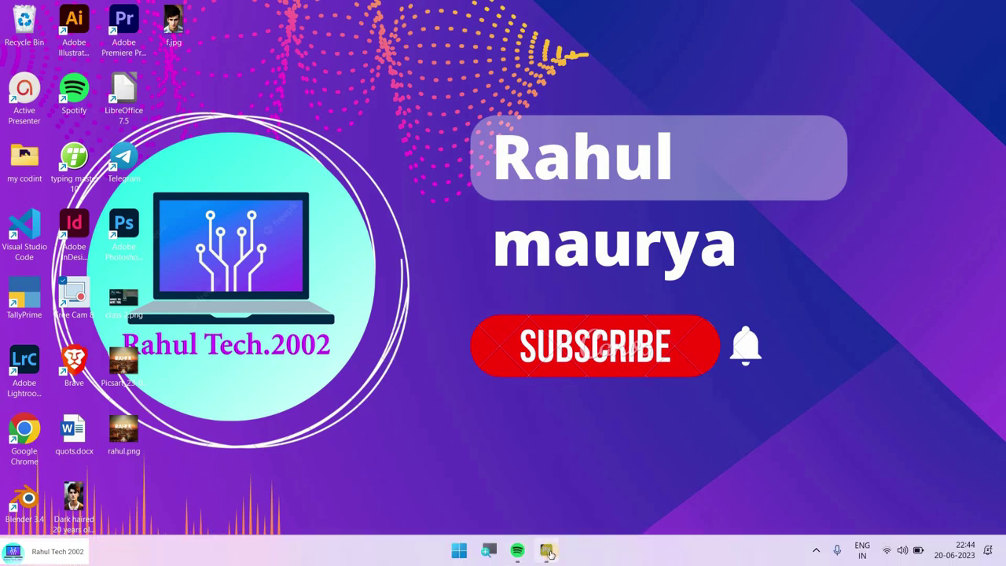
Bring Photoshop to the front from the taskbar to show its Home screen of recent files.
{"action": "left_click", "coordinate": [548, 552]}
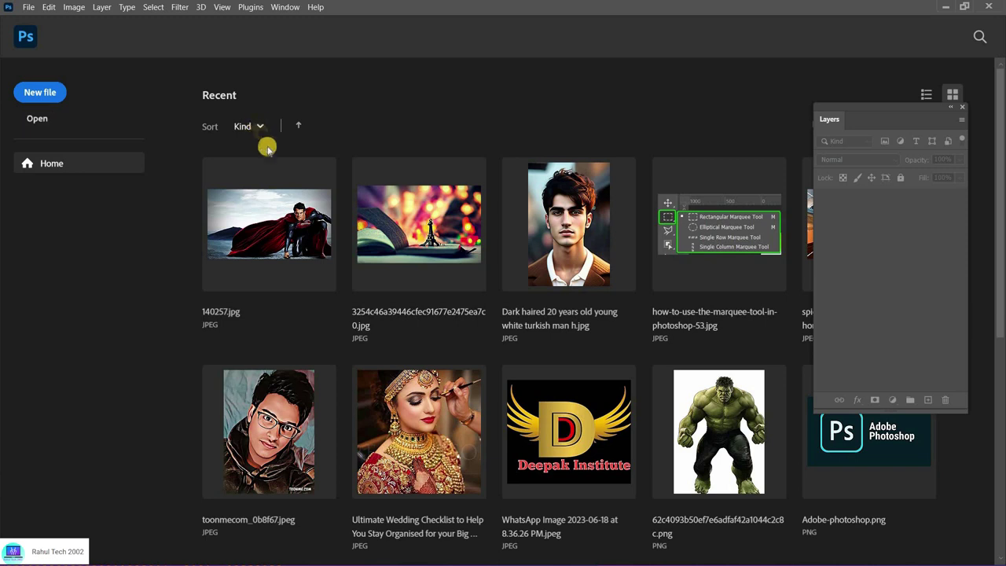
Open 3254c46a39446cfec91677e2475ea7c0.jpg from the Home screen's Recent list.
{"action": "left_click", "coordinate": [426, 218]}
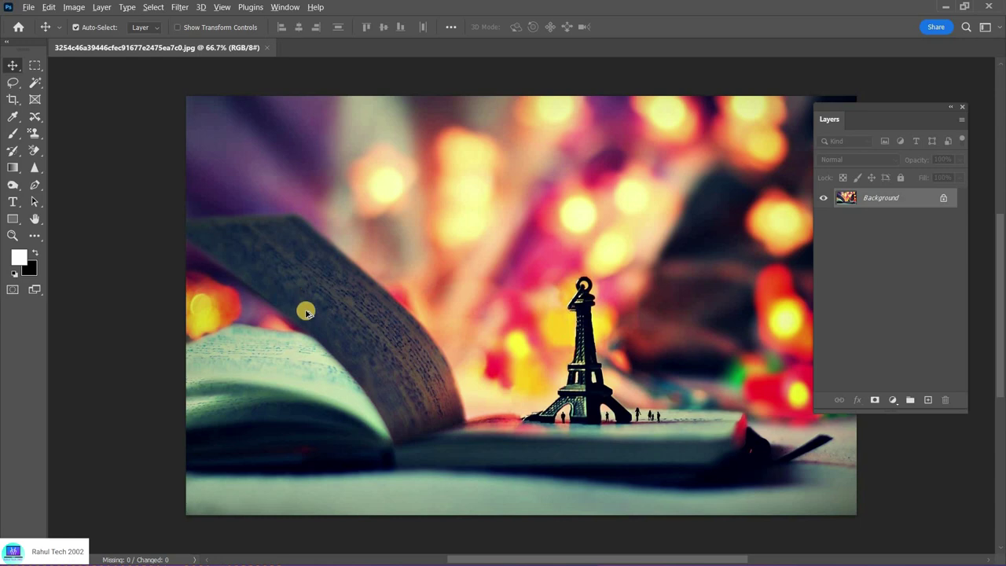
{"action": "scroll", "coordinate": [312, 326], "scroll_direction": "up", "scroll_amount": 3}
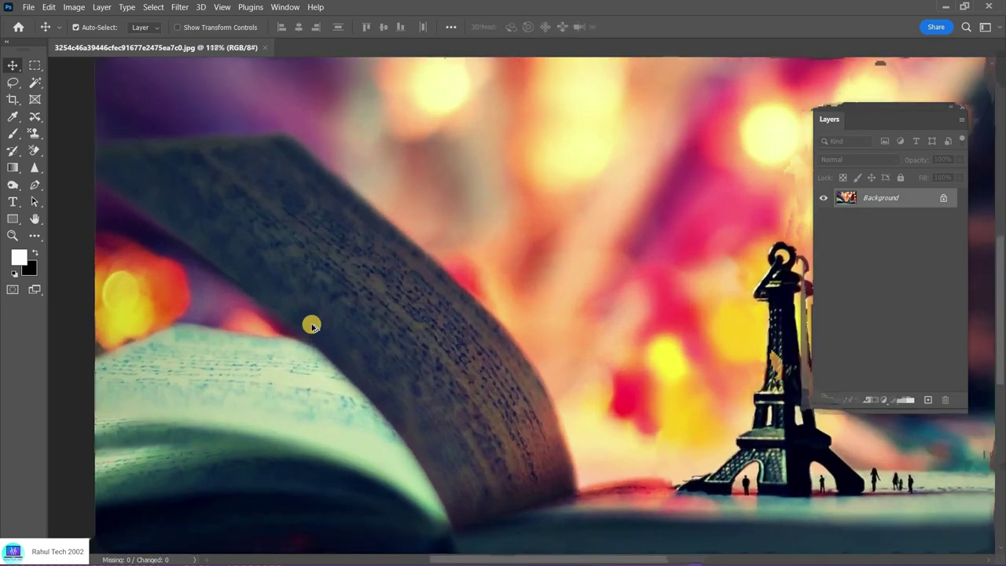
{"action": "scroll", "coordinate": [312, 326], "scroll_direction": "up", "scroll_amount": 3}
{"action": "scroll", "coordinate": [312, 326], "scroll_direction": "up", "scroll_amount": 3}
{"action": "scroll", "coordinate": [433, 265], "scroll_direction": "up", "scroll_amount": 2}
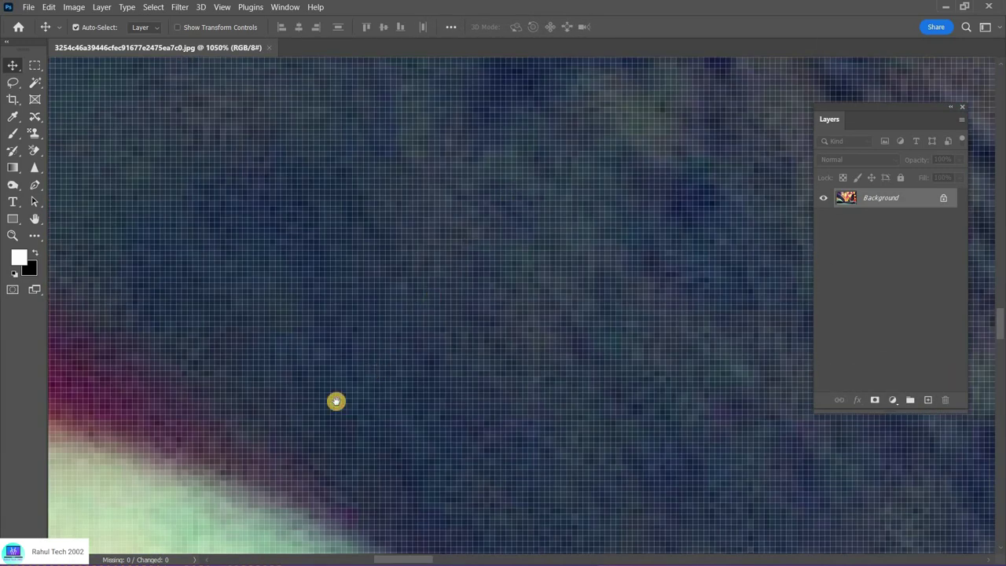
{"action": "mouse_move", "coordinate": [335, 402]}
{"action": "left_mouse_down"}
{"action": "mouse_move", "coordinate": [482, 220]}
{"action": "mouse_move", "coordinate": [377, 353]}
{"action": "mouse_move", "coordinate": [497, 175]}
{"action": "mouse_move", "coordinate": [288, 404]}
{"action": "left_mouse_up"}
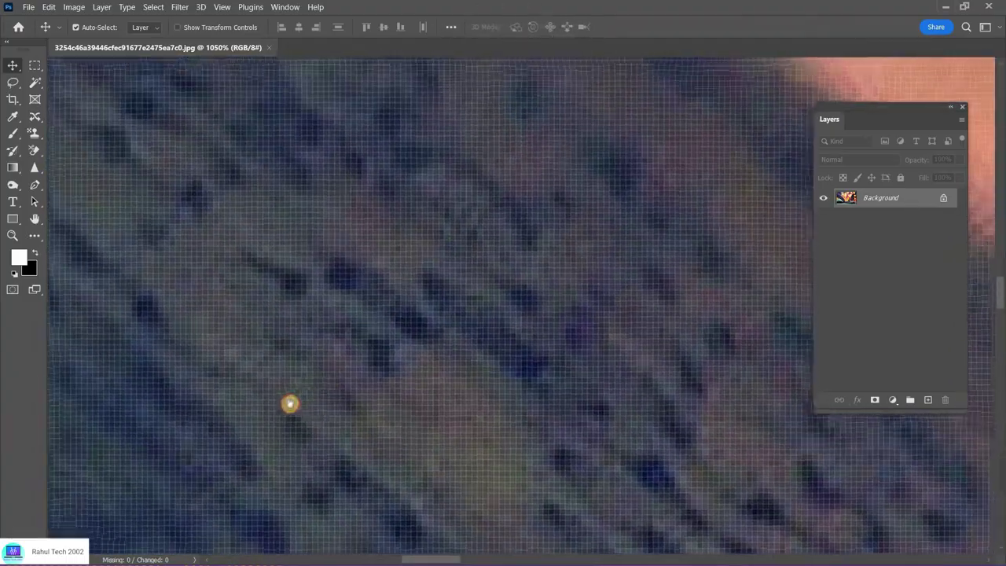
{"action": "mouse_move", "coordinate": [503, 158]}
{"action": "left_mouse_down"}
{"action": "mouse_move", "coordinate": [407, 283]}
{"action": "mouse_move", "coordinate": [369, 271]}
{"action": "left_mouse_up"}
{"action": "scroll", "coordinate": [370, 271], "scroll_direction": "up", "scroll_amount": 2}
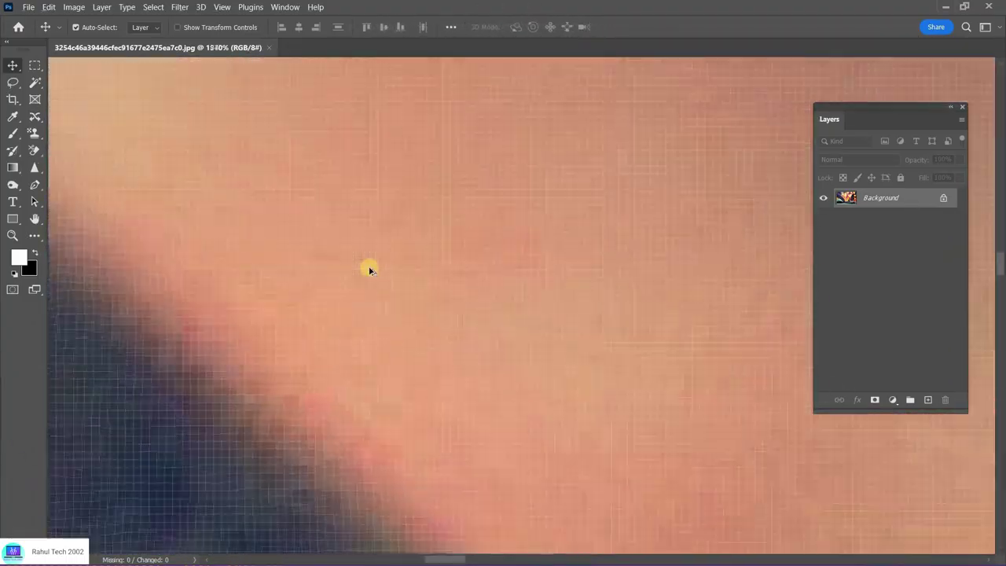
{"action": "scroll", "coordinate": [370, 271], "scroll_direction": "up", "scroll_amount": 2}
{"action": "scroll", "coordinate": [369, 271], "scroll_direction": "up", "scroll_amount": 2}
{"action": "scroll", "coordinate": [369, 271], "scroll_direction": "up", "scroll_amount": 2}
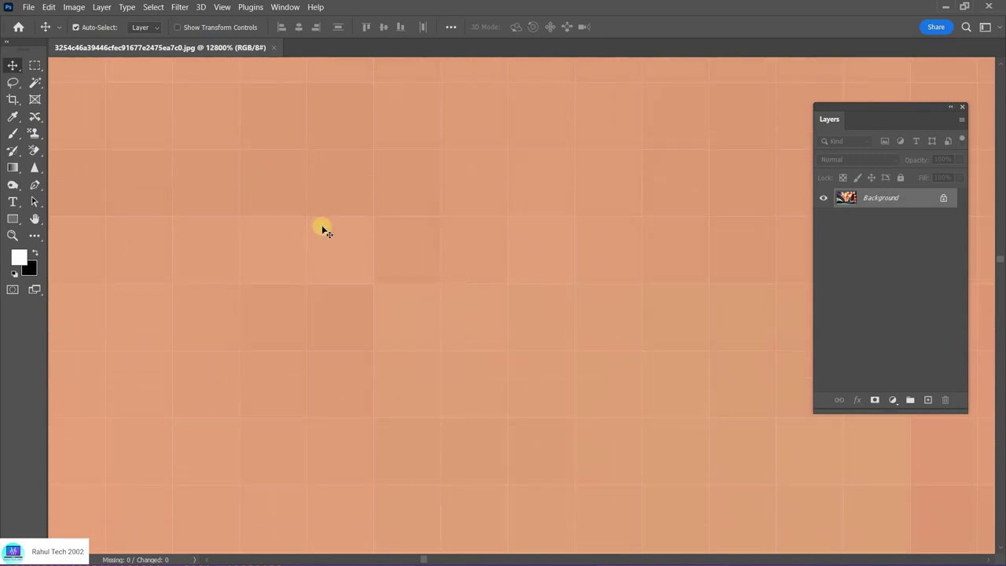
{"action": "left_click_drag", "start_coordinate": [415, 240], "coordinate": [425, 223]}
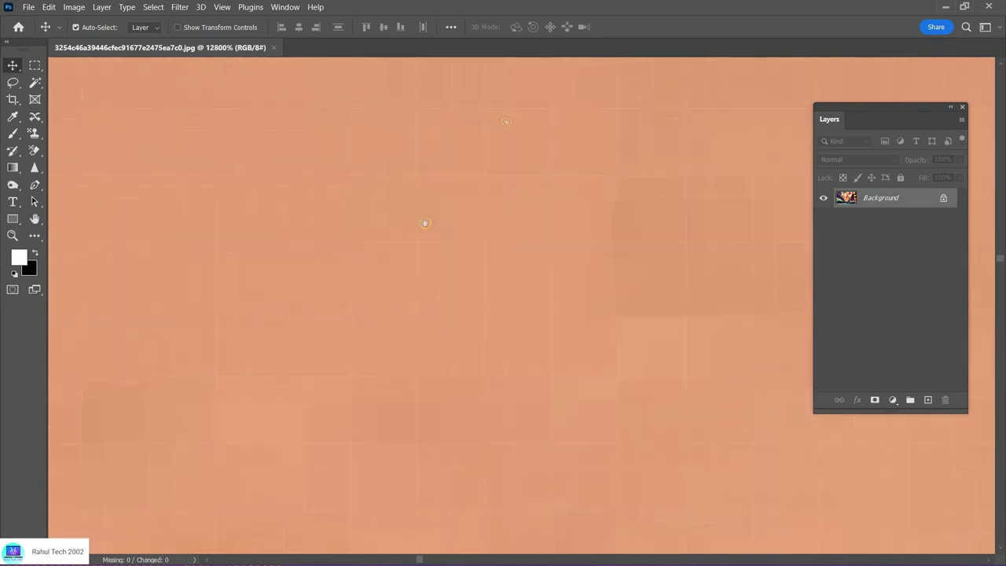
{"action": "mouse_move", "coordinate": [472, 141]}
{"action": "left_mouse_down"}
{"action": "mouse_move", "coordinate": [238, 411]}
{"action": "mouse_move", "coordinate": [342, 271]}
{"action": "mouse_move", "coordinate": [398, 227]}
{"action": "mouse_move", "coordinate": [330, 264]}
{"action": "left_mouse_up"}
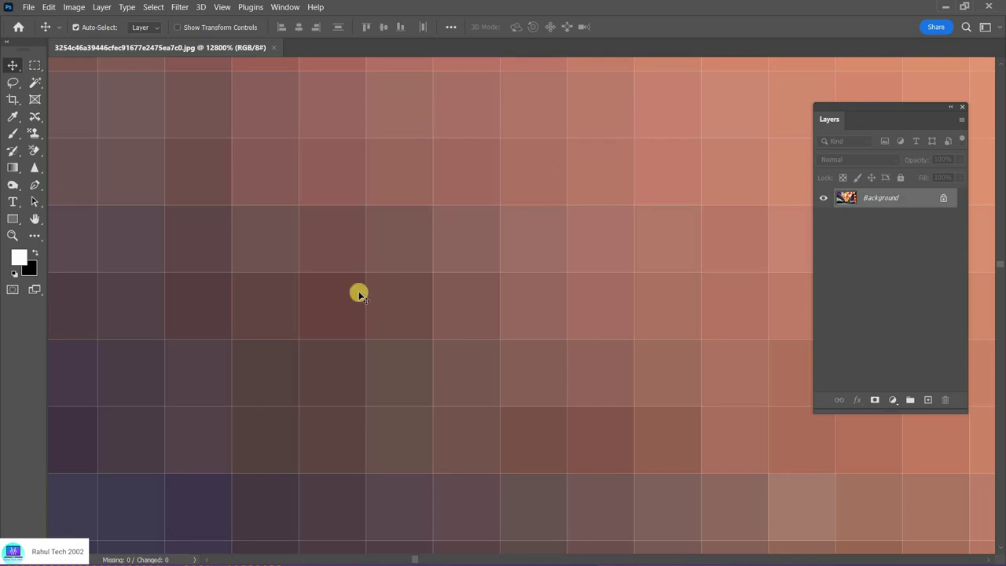
{"action": "scroll", "coordinate": [358, 293], "scroll_direction": "down", "scroll_amount": 2}
{"action": "scroll", "coordinate": [359, 293], "scroll_direction": "down", "scroll_amount": 3}
{"action": "scroll", "coordinate": [358, 293], "scroll_direction": "down", "scroll_amount": 3}
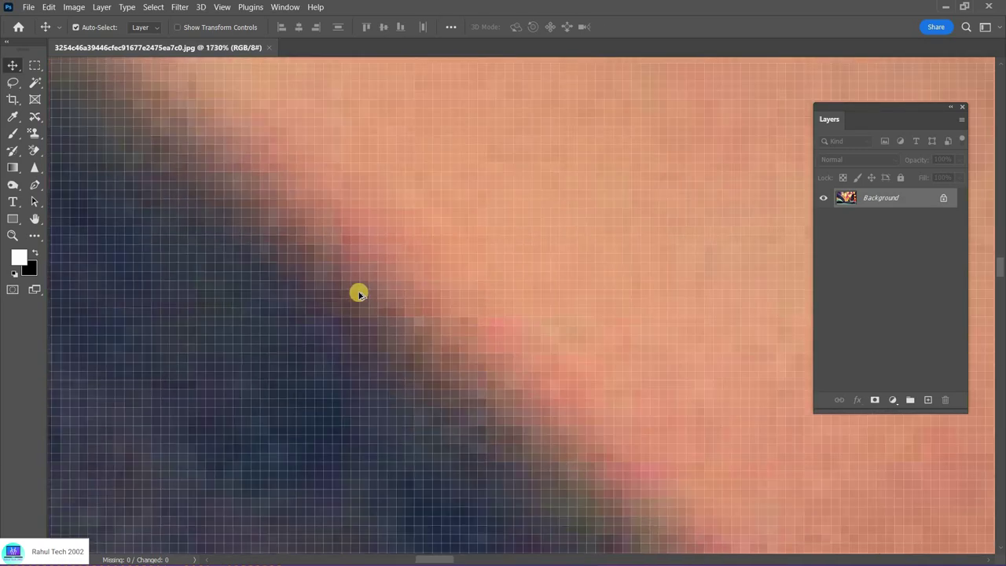
{"action": "scroll", "coordinate": [358, 293], "scroll_direction": "down", "scroll_amount": 2}
{"action": "scroll", "coordinate": [358, 293], "scroll_direction": "down", "scroll_amount": 2}
{"action": "scroll", "coordinate": [358, 293], "scroll_direction": "down", "scroll_amount": 2}
{"action": "scroll", "coordinate": [359, 293], "scroll_direction": "down", "scroll_amount": 2}
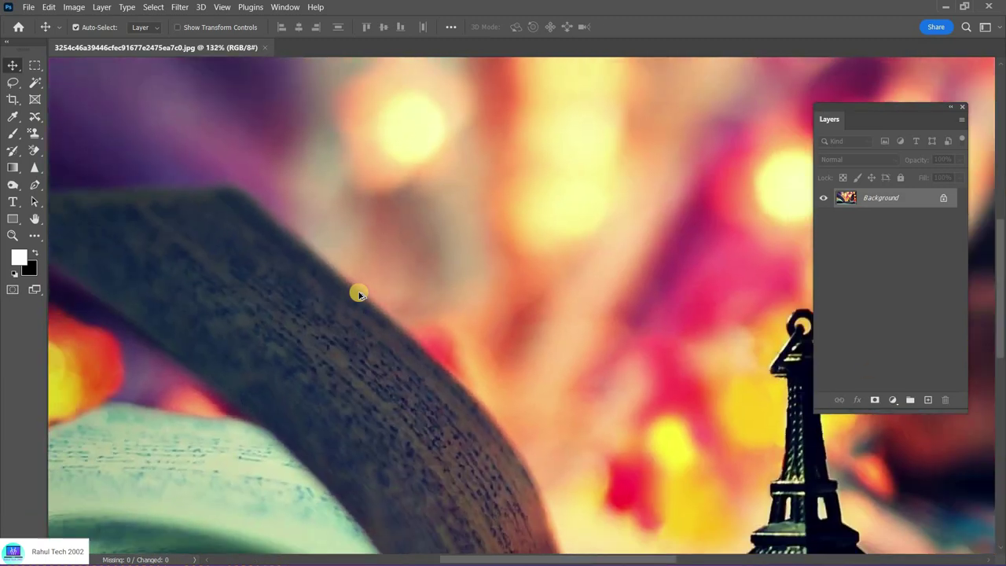
{"action": "scroll", "coordinate": [358, 293], "scroll_direction": "down", "scroll_amount": 2}
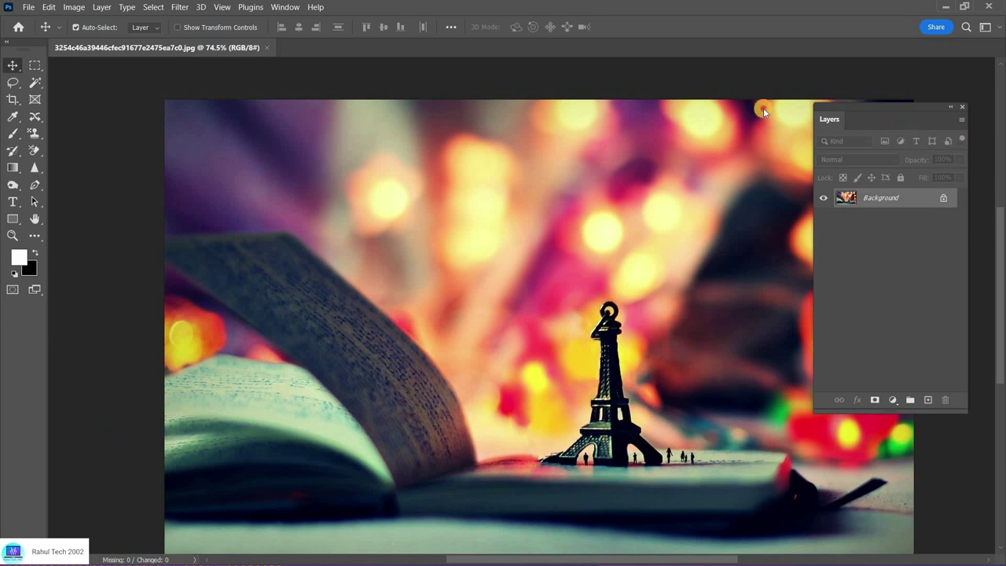
Detach the Layers panel from the dock and reposition it as a floating panel.
{"action": "left_click_drag", "start_coordinate": [889, 118], "coordinate": [900, 82]}
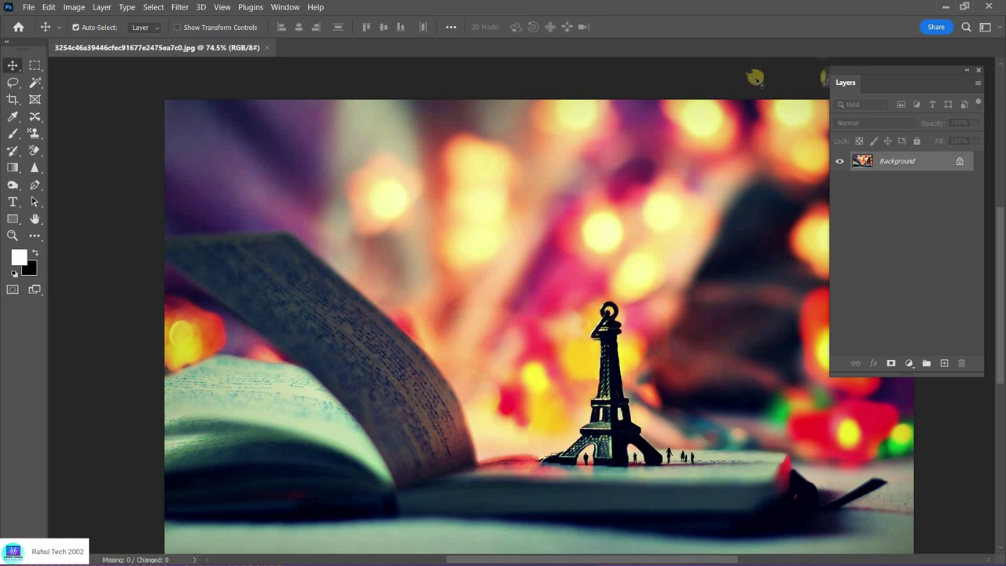
{"action": "left_click_drag", "start_coordinate": [901, 84], "coordinate": [749, 94]}
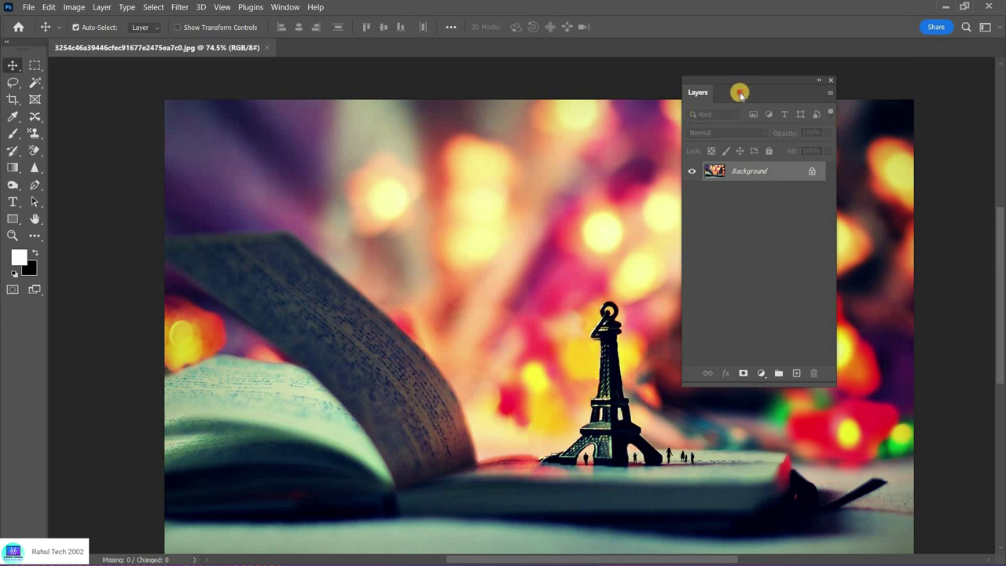
{"action": "left_click_drag", "start_coordinate": [864, 84], "coordinate": [864, 79]}
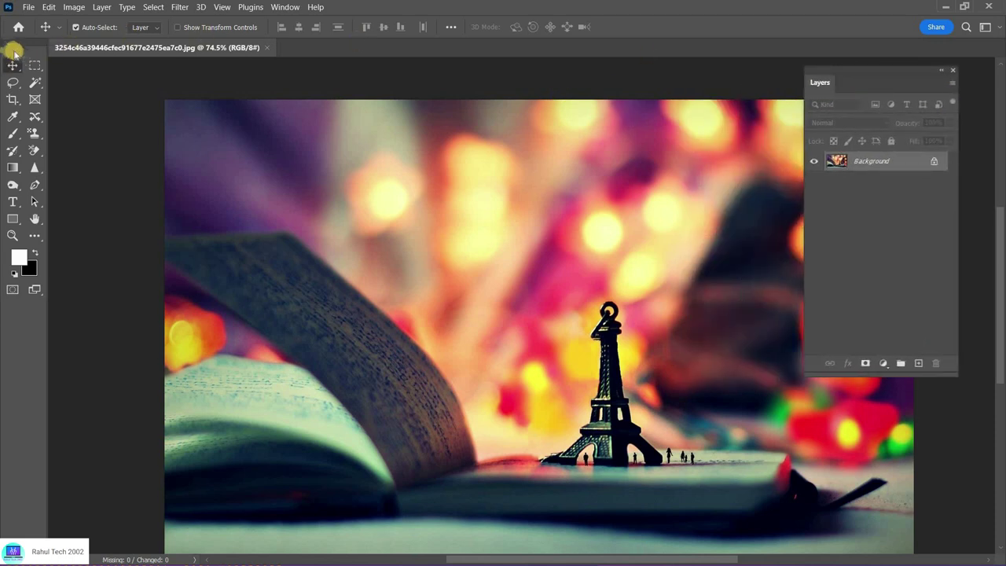
Close the book photo and switch the empty workspace to Essentials (Default).
{"action": "left_click", "coordinate": [268, 48]}
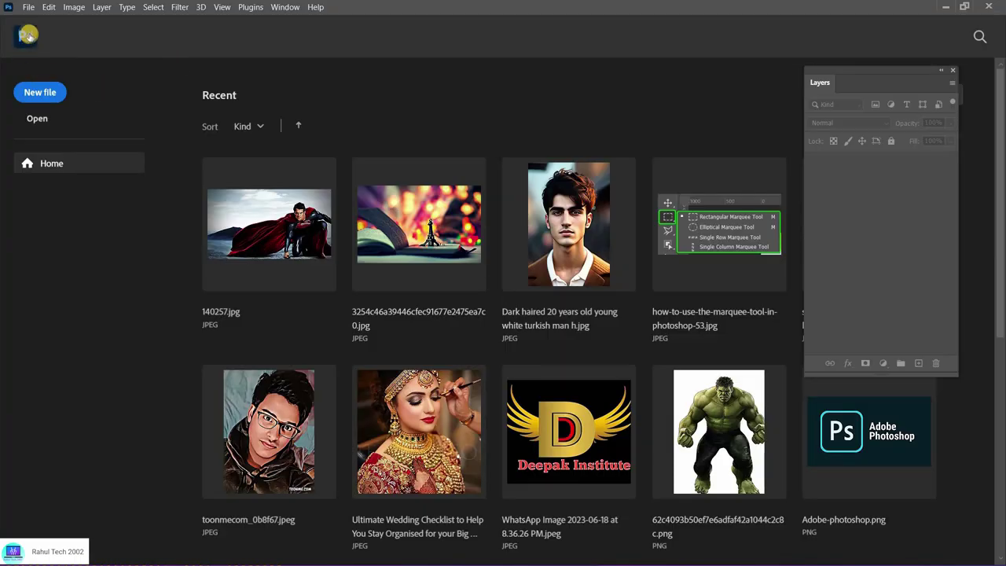
{"action": "left_click", "coordinate": [26, 35]}
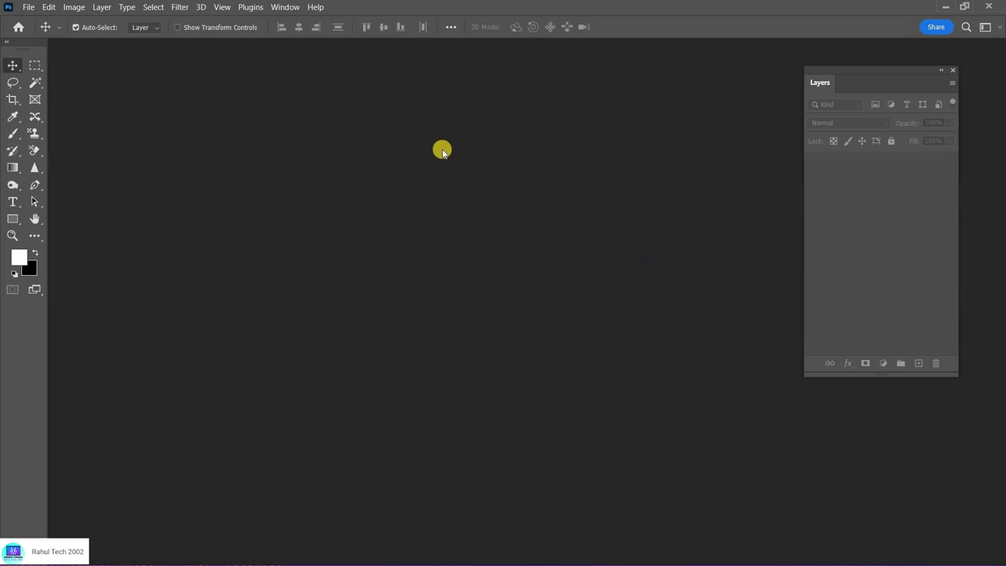
{"action": "left_click", "coordinate": [285, 10]}
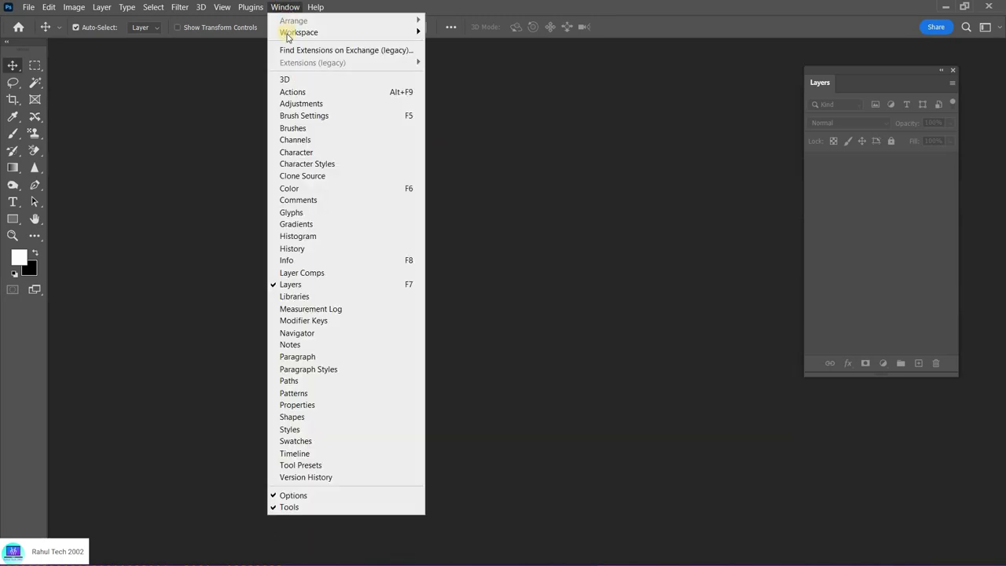
{"action": "mouse_move", "coordinate": [346, 32]}
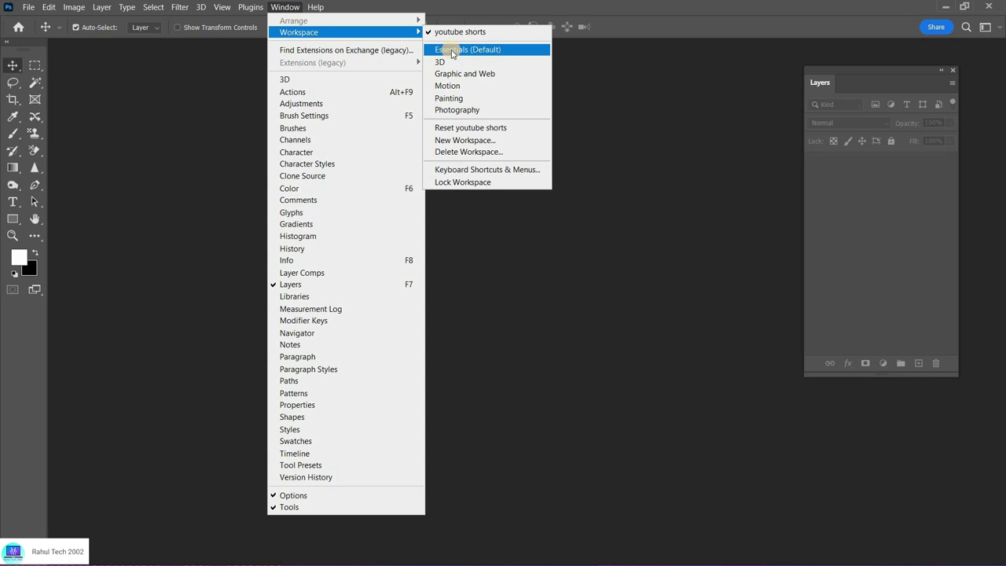
{"action": "left_click", "coordinate": [452, 50]}
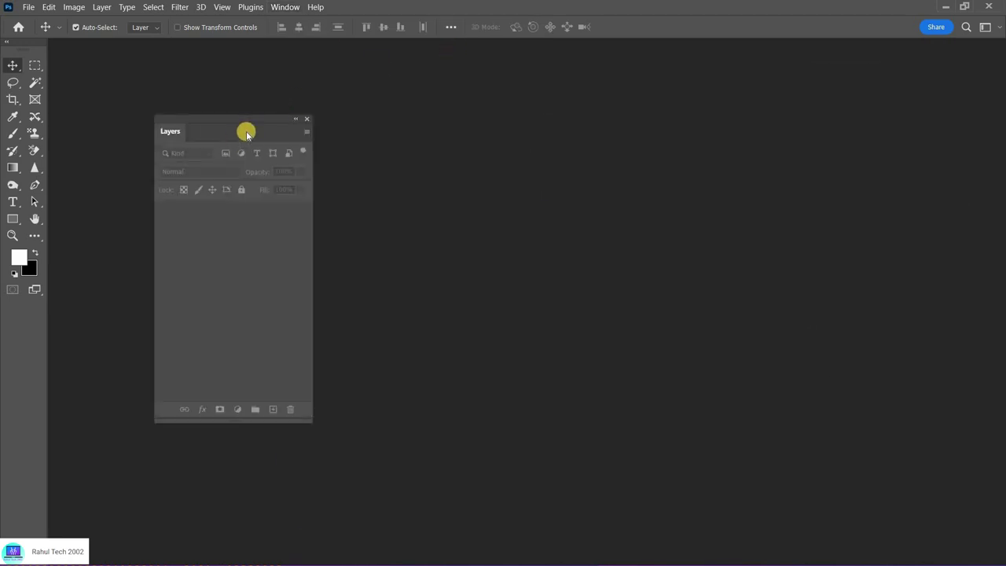
{"action": "left_click", "coordinate": [287, 7]}
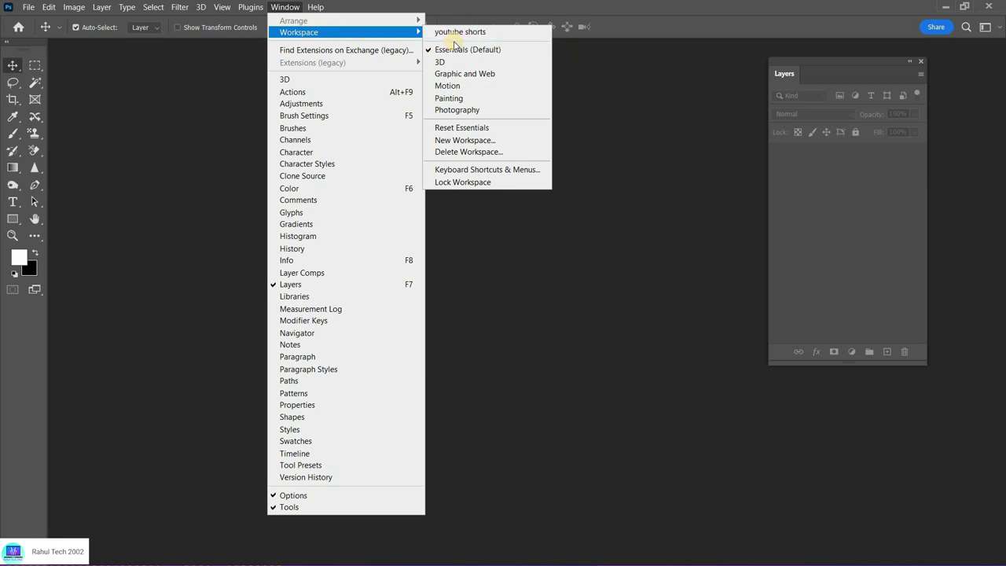
{"action": "left_click", "coordinate": [449, 97]}
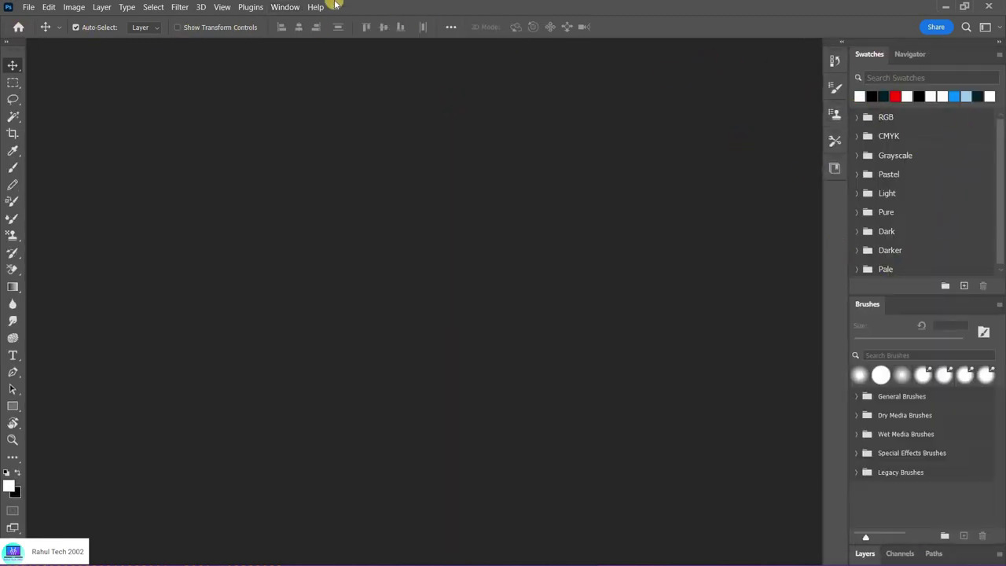
{"action": "left_click", "coordinate": [285, 7]}
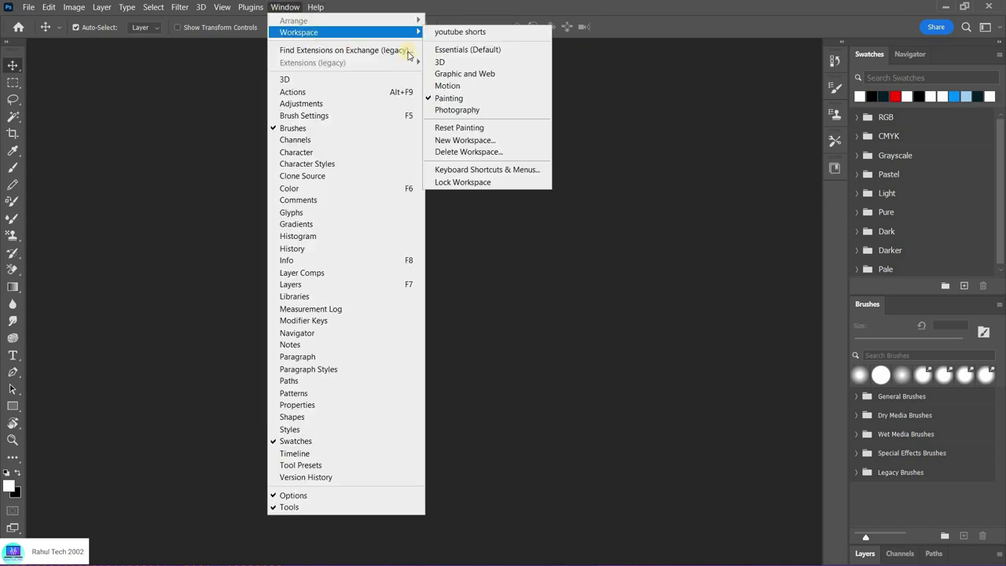
{"action": "left_click", "coordinate": [461, 85]}
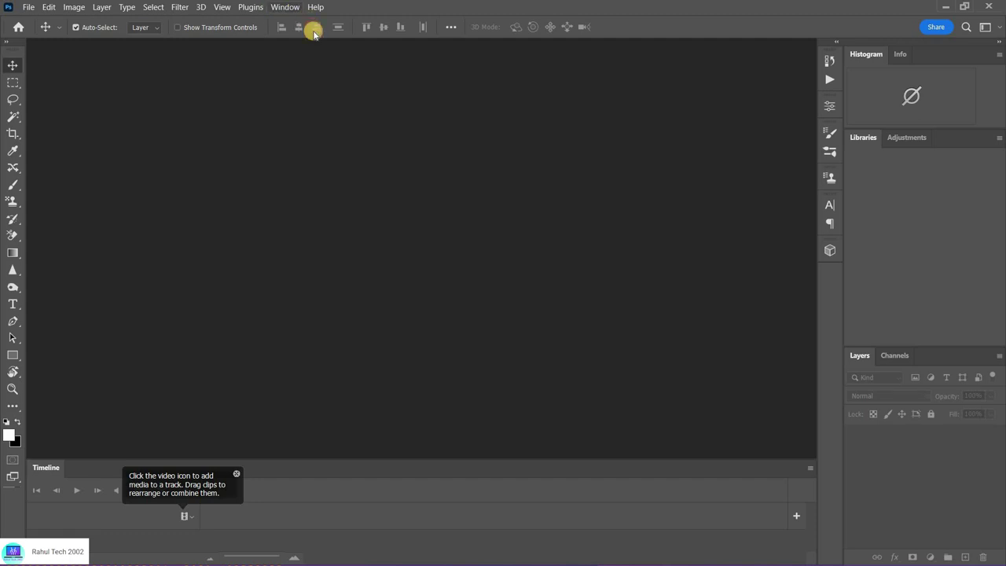
{"action": "left_click", "coordinate": [284, 8]}
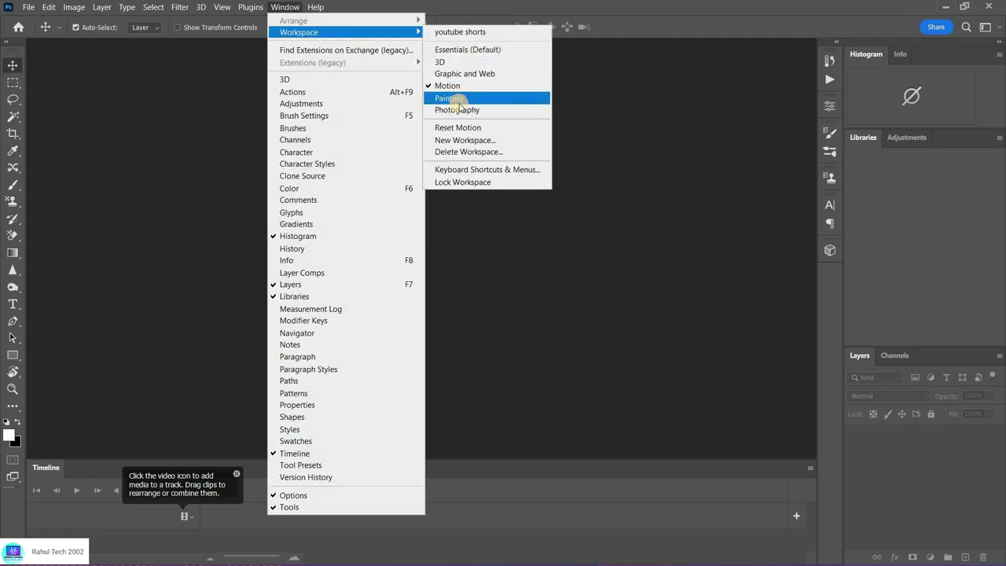
{"action": "left_click", "coordinate": [465, 102]}
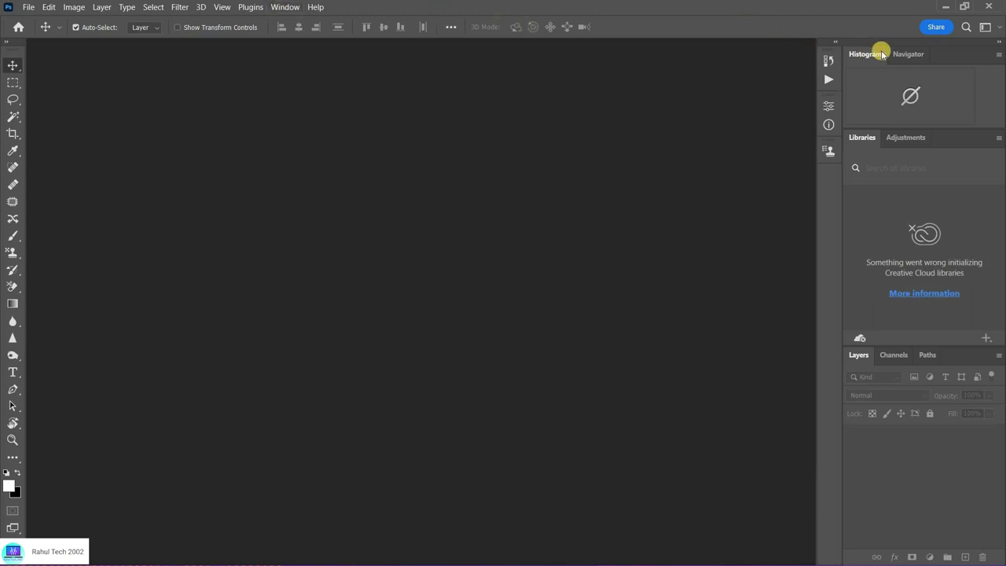
{"action": "left_click", "coordinate": [291, 7]}
{"action": "left_click", "coordinate": [472, 33]}
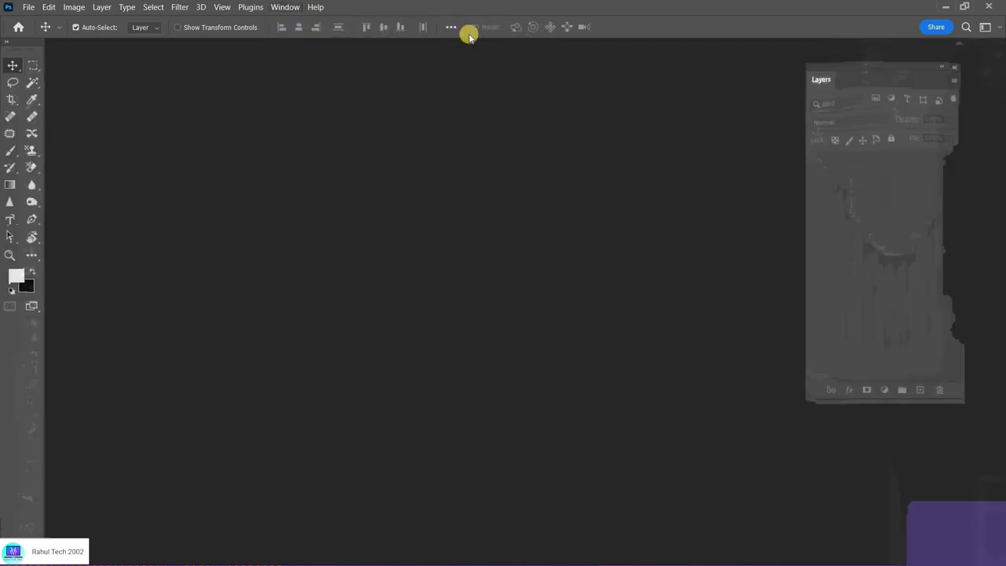
Open the Channels panel from the Window menu and dock it beside Layers.
{"action": "left_click", "coordinate": [291, 4]}
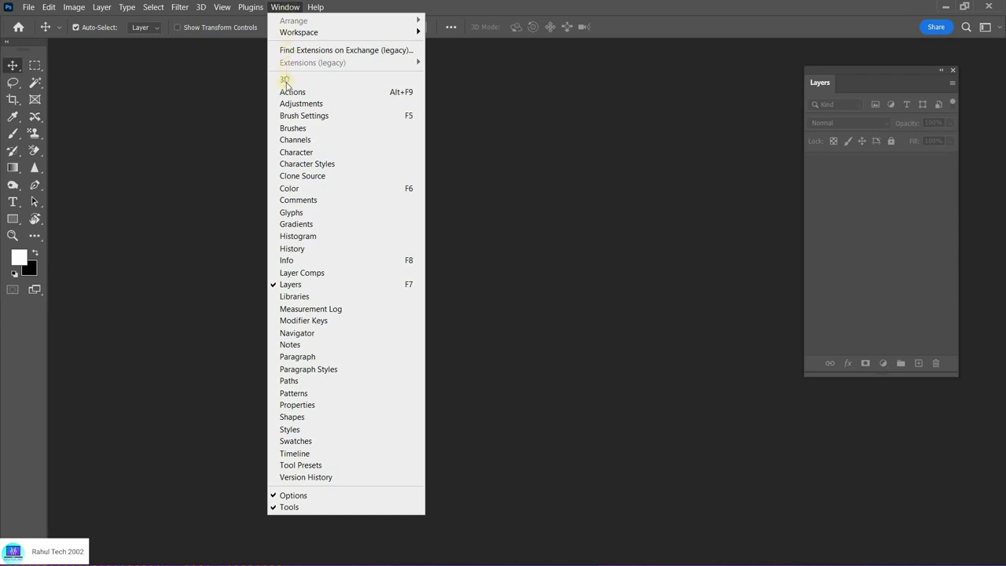
{"action": "left_click", "coordinate": [295, 140]}
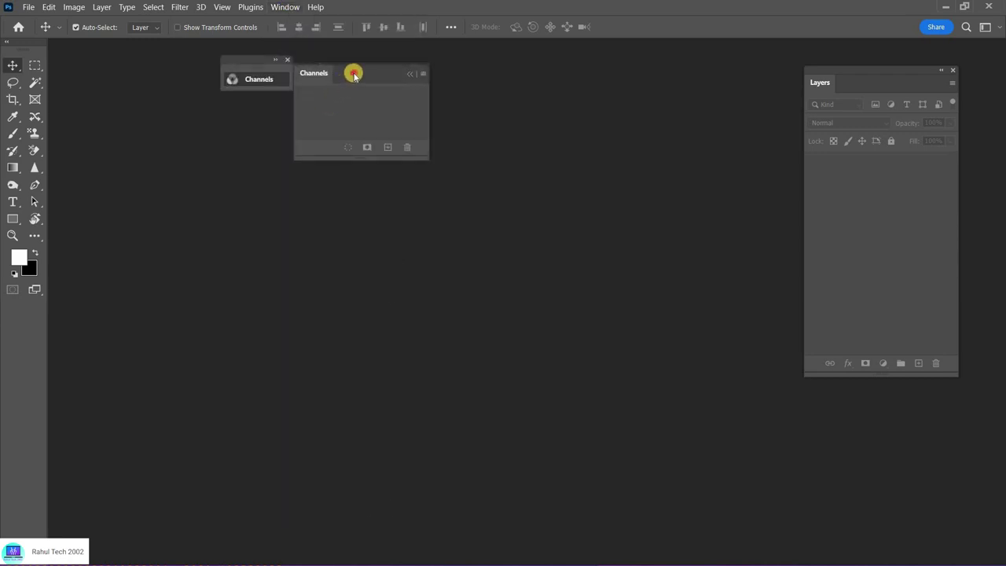
{"action": "mouse_move", "coordinate": [354, 75]}
{"action": "left_mouse_down"}
{"action": "mouse_move", "coordinate": [860, 83]}
{"action": "mouse_move", "coordinate": [823, 87]}
{"action": "left_mouse_up"}
{"action": "left_click", "coordinate": [822, 83]}
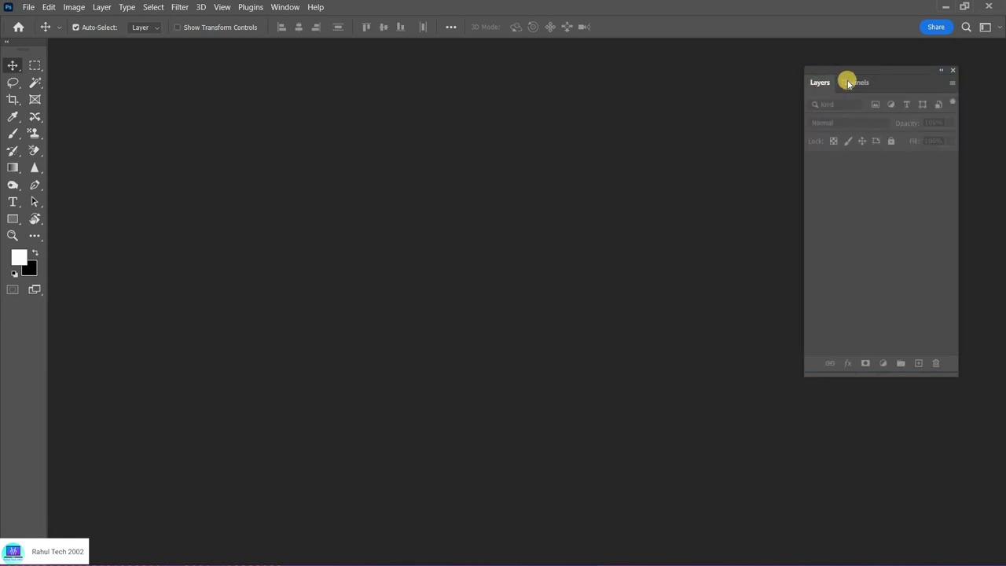
Move the Layers–Channels group, tear Channels off, re-dock it and bring Layers forward.
{"action": "left_click_drag", "start_coordinate": [898, 84], "coordinate": [782, 84]}
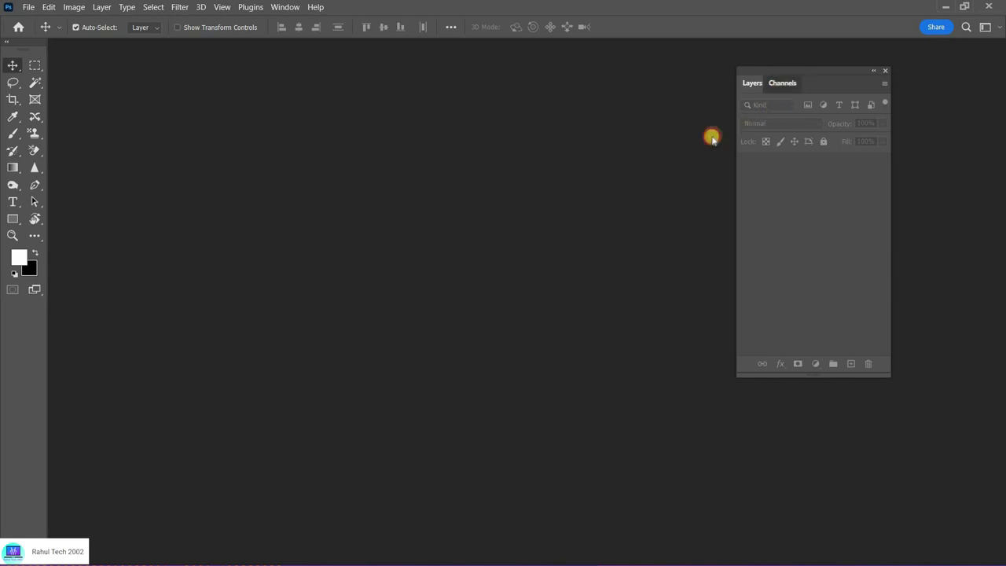
{"action": "mouse_move", "coordinate": [791, 86]}
{"action": "left_mouse_down"}
{"action": "mouse_move", "coordinate": [519, 118]}
{"action": "mouse_move", "coordinate": [814, 96]}
{"action": "left_mouse_up"}
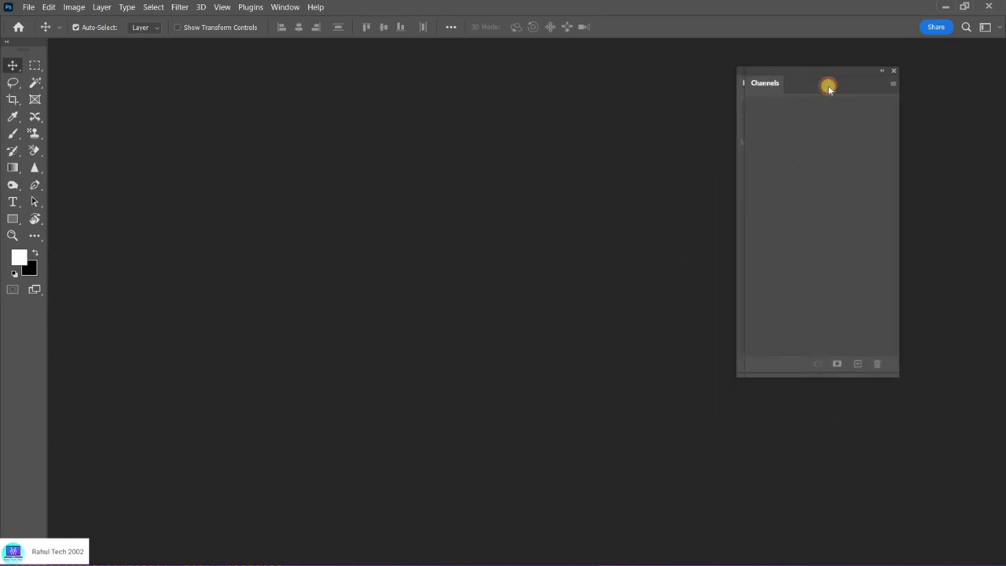
{"action": "left_click_drag", "start_coordinate": [814, 96], "coordinate": [949, 65]}
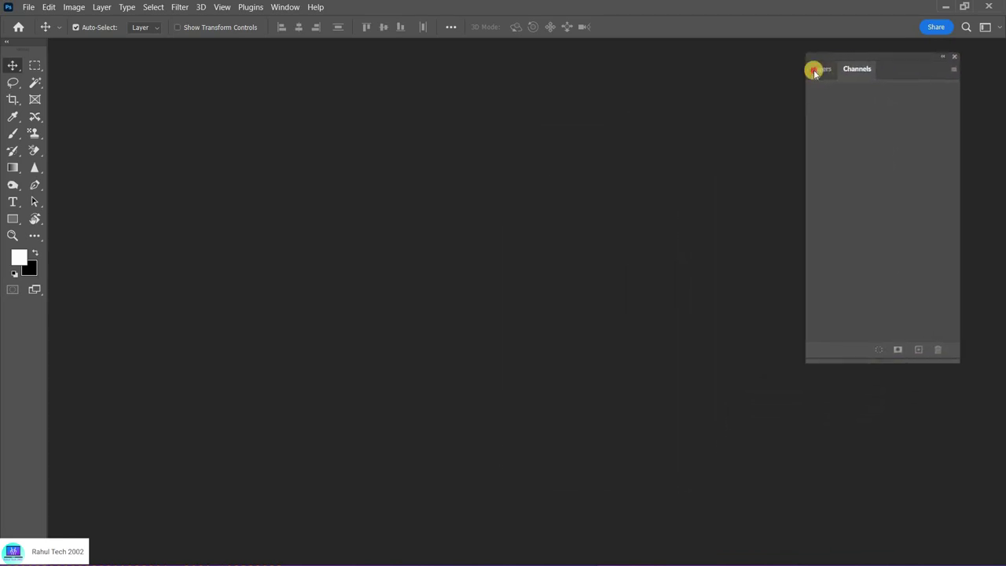
{"action": "left_click", "coordinate": [820, 69]}
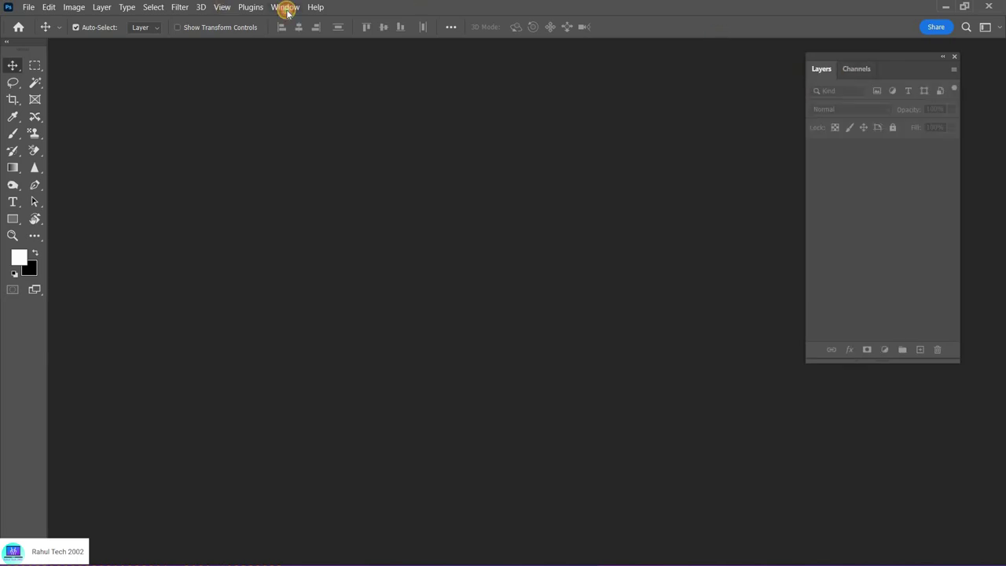
Open the Info panel and dock it below the Layers group.
{"action": "left_click", "coordinate": [286, 8]}
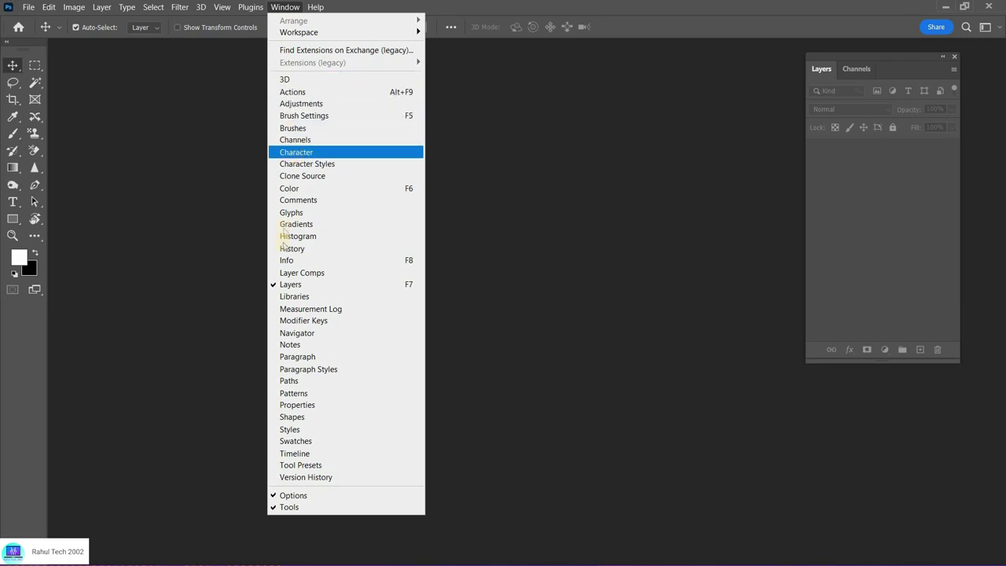
{"action": "left_click", "coordinate": [286, 260]}
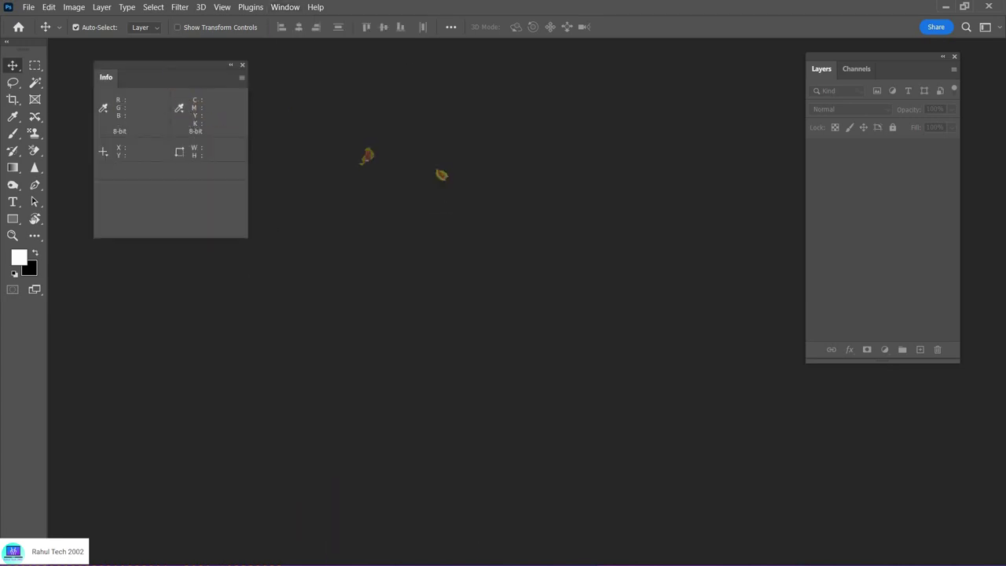
{"action": "left_click_drag", "start_coordinate": [174, 93], "coordinate": [804, 292]}
{"action": "mouse_move", "coordinate": [623, 203]}
{"action": "left_mouse_down"}
{"action": "mouse_move", "coordinate": [913, 87]}
{"action": "mouse_move", "coordinate": [872, 380]}
{"action": "left_mouse_up"}
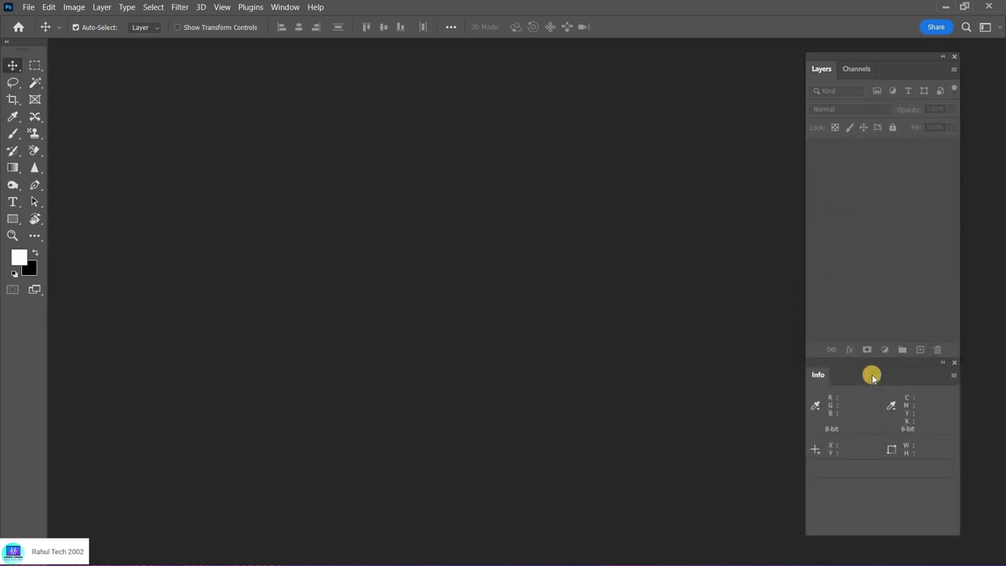
{"action": "left_click_drag", "start_coordinate": [872, 381], "coordinate": [875, 367]}
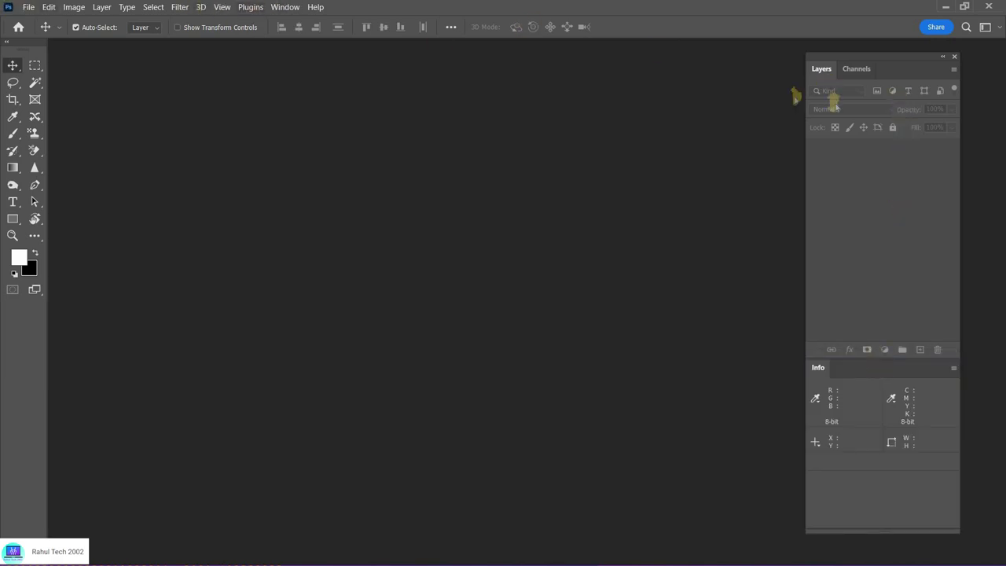
Pull Layers out, stack Info and Channels beneath it, and move the column right.
{"action": "left_click_drag", "start_coordinate": [903, 69], "coordinate": [931, 73]}
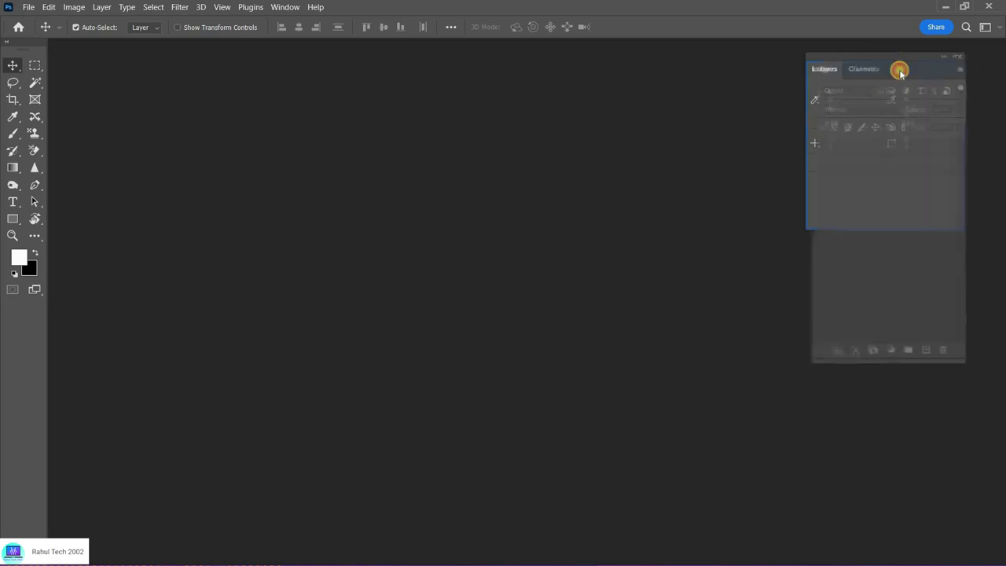
{"action": "left_click_drag", "start_coordinate": [906, 72], "coordinate": [853, 69]}
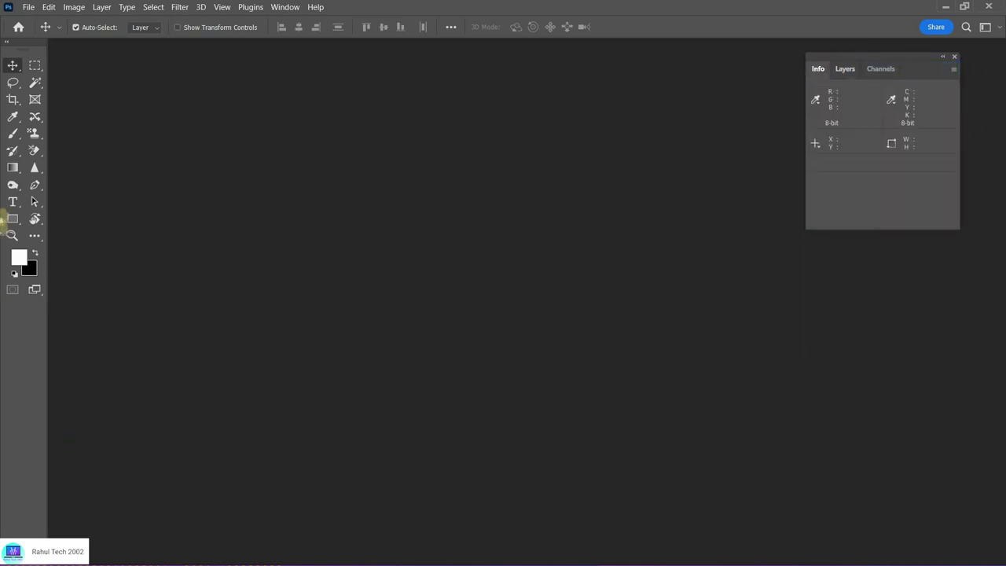
{"action": "left_click", "coordinate": [845, 69]}
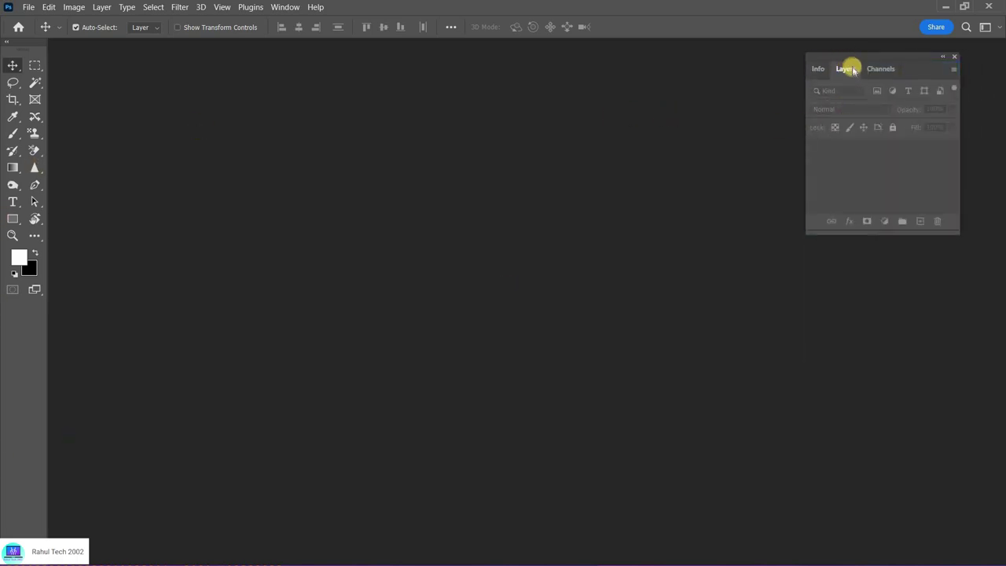
{"action": "left_click_drag", "start_coordinate": [845, 69], "coordinate": [705, 83]}
{"action": "mouse_move", "coordinate": [891, 66]}
{"action": "left_mouse_down"}
{"action": "mouse_move", "coordinate": [763, 279]}
{"action": "mouse_move", "coordinate": [759, 238]}
{"action": "left_mouse_up"}
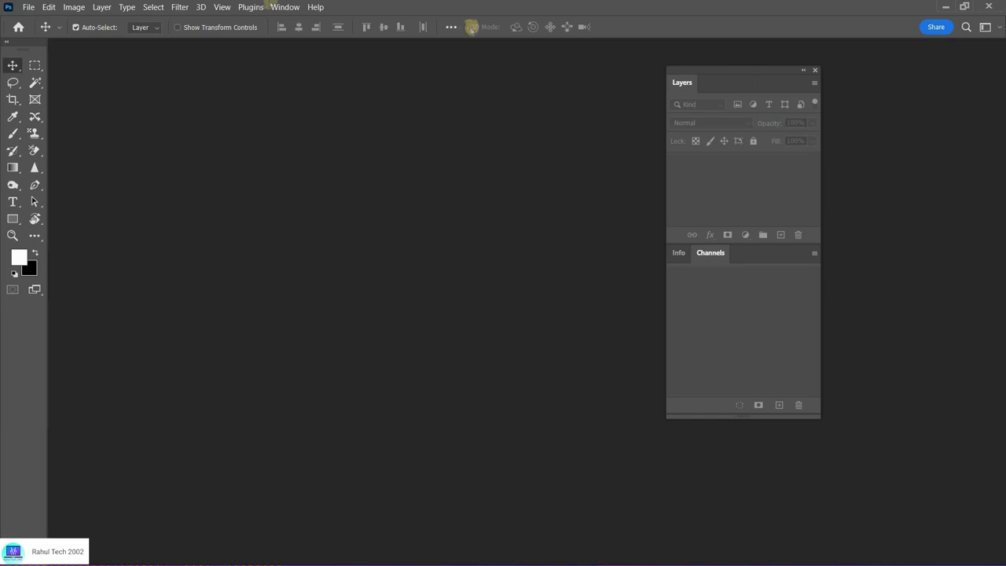
{"action": "left_click_drag", "start_coordinate": [722, 69], "coordinate": [884, 63]}
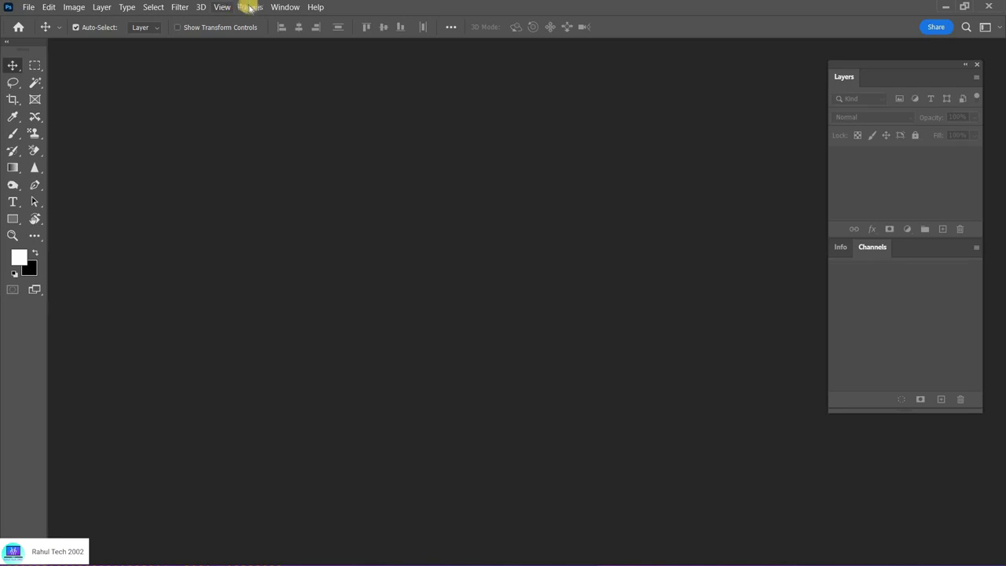
{"action": "left_click", "coordinate": [282, 8]}
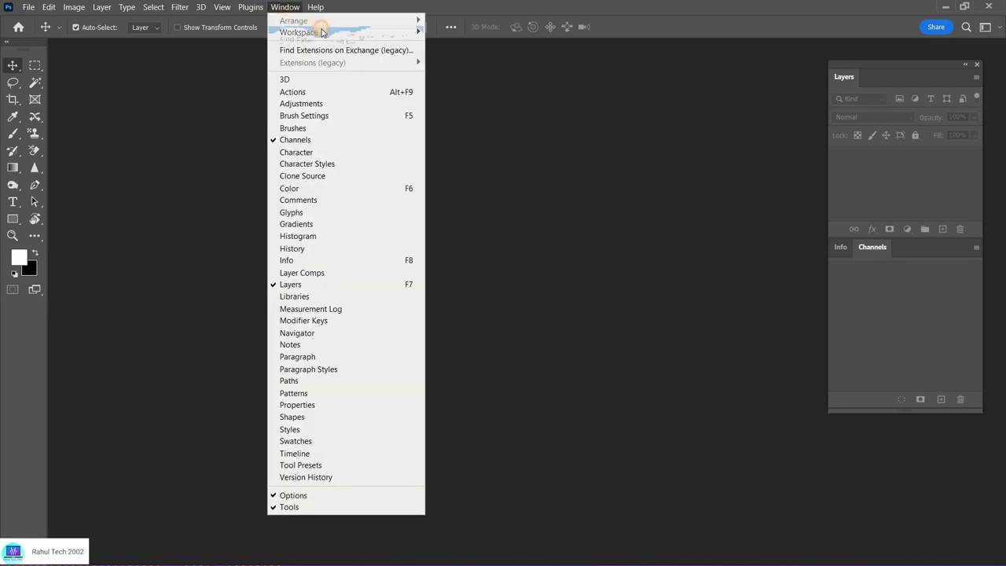
{"action": "mouse_move", "coordinate": [346, 32]}
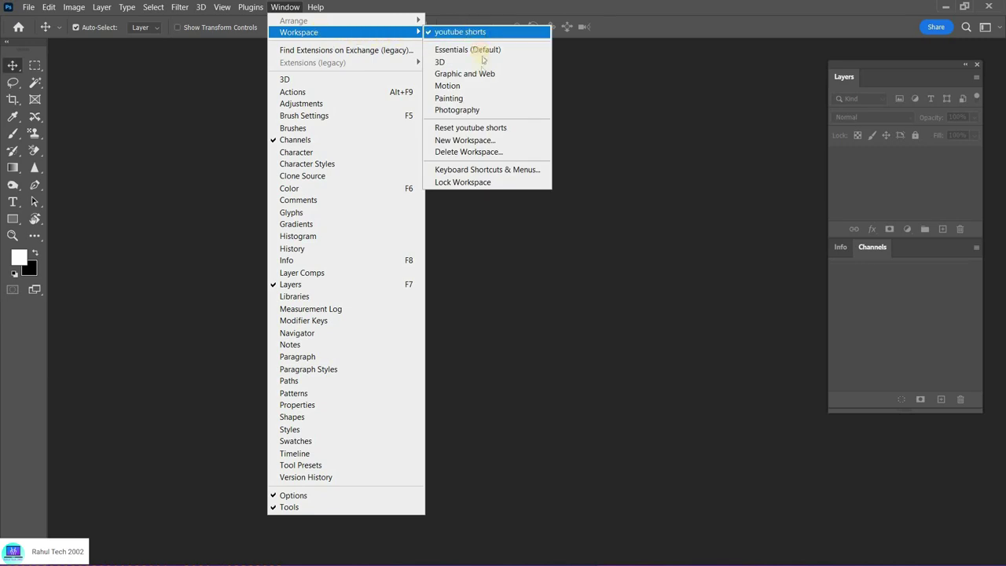
Start a New Workspace capturing Keyboard Shortcuts, Menus and Toolbar.
{"action": "left_click", "coordinate": [456, 131]}
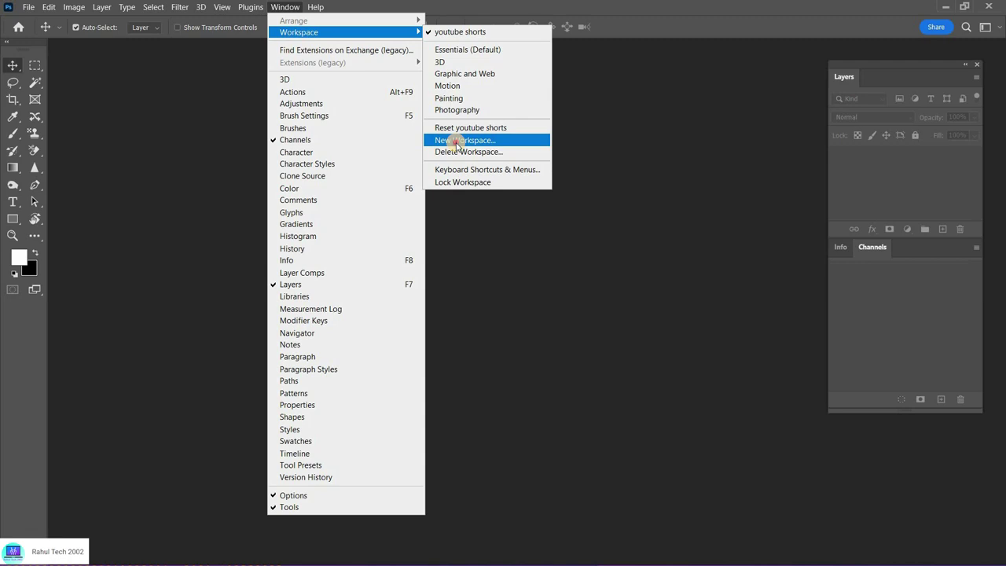
{"action": "left_click", "coordinate": [457, 140]}
{"action": "type", "text": "rahul"}
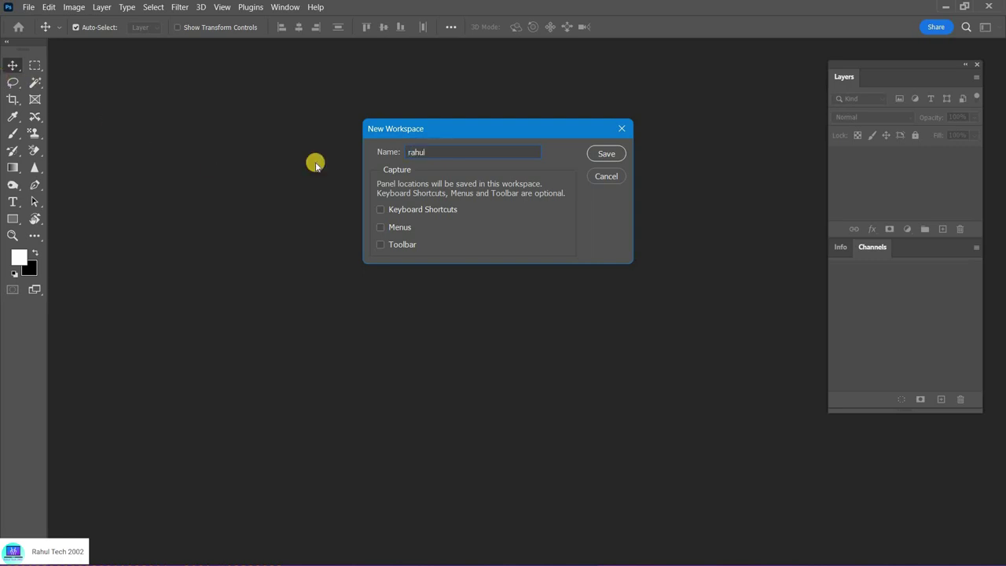
{"action": "left_click", "coordinate": [380, 206]}
{"action": "left_click", "coordinate": [381, 227]}
{"action": "left_click", "coordinate": [380, 244]}
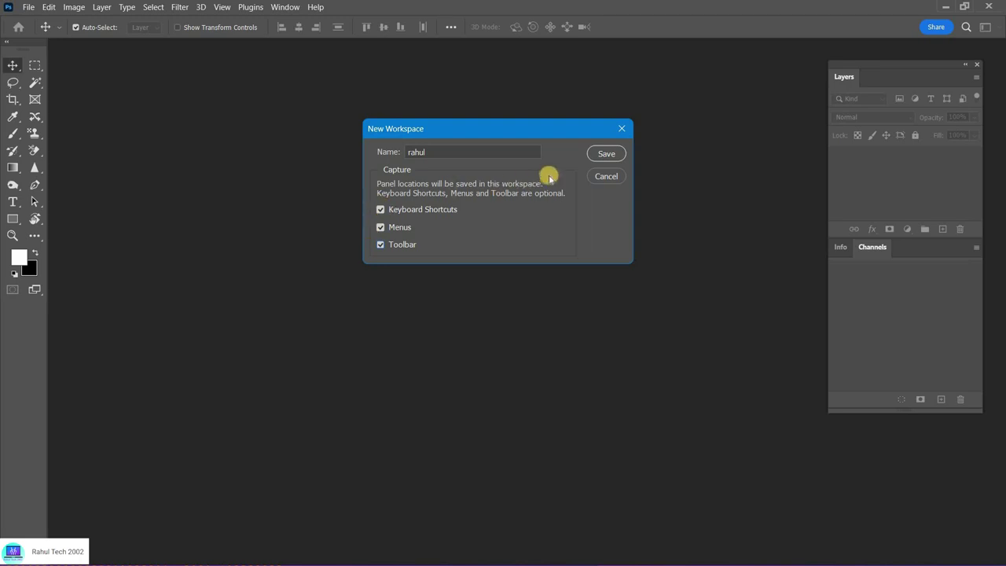
Save the custom workspace, then close Layers, Info/Channels and the toolbar.
{"action": "left_click", "coordinate": [606, 153]}
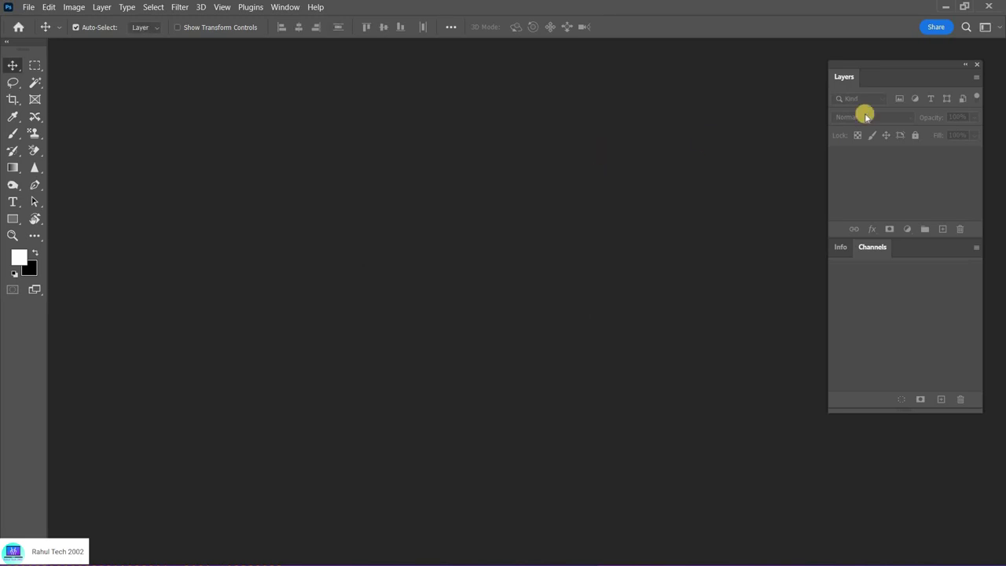
{"action": "left_click_drag", "start_coordinate": [917, 79], "coordinate": [474, 119]}
{"action": "left_click", "coordinate": [474, 120]}
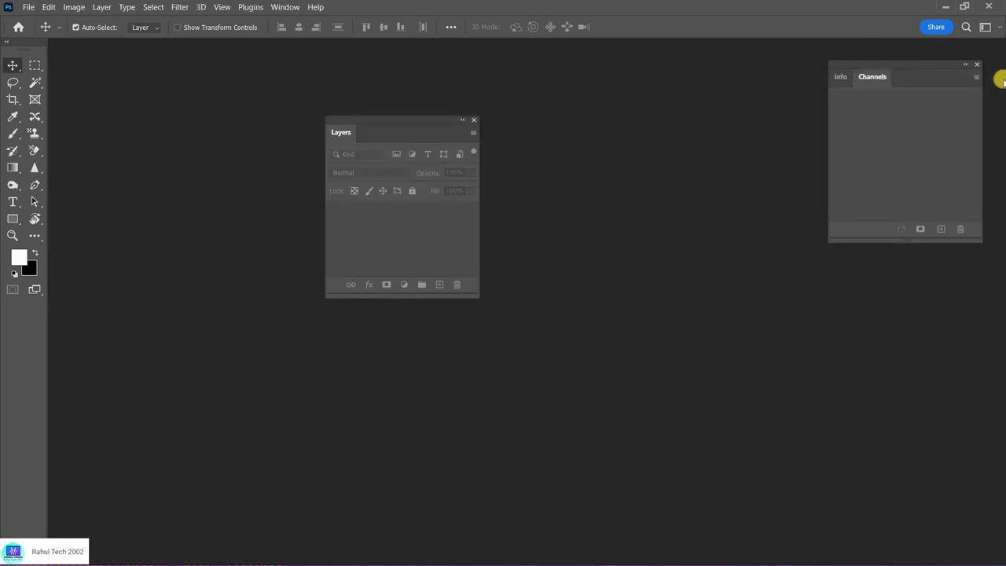
{"action": "left_click", "coordinate": [976, 63]}
{"action": "left_click_drag", "start_coordinate": [32, 45], "coordinate": [189, 123]}
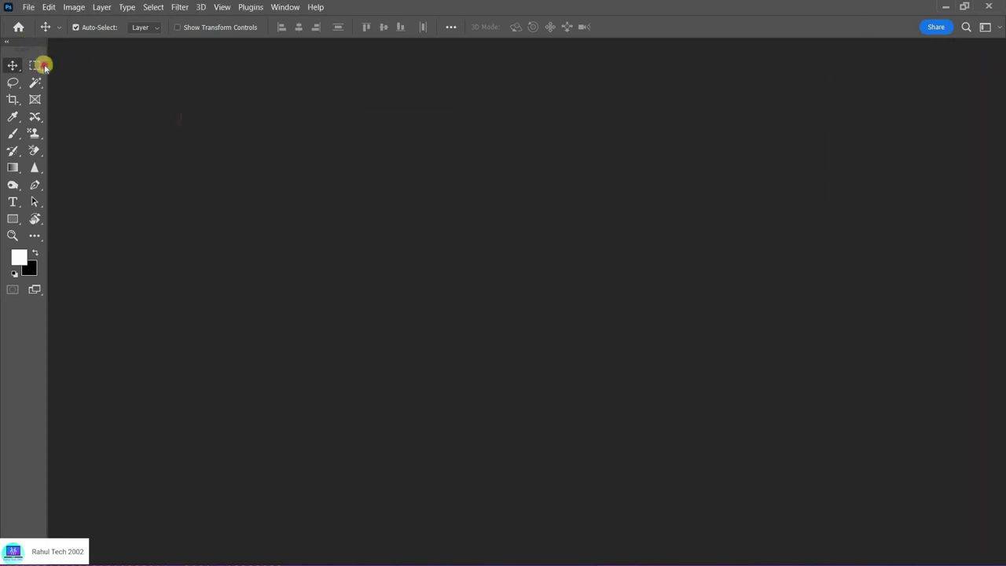
{"action": "left_click", "coordinate": [186, 118]}
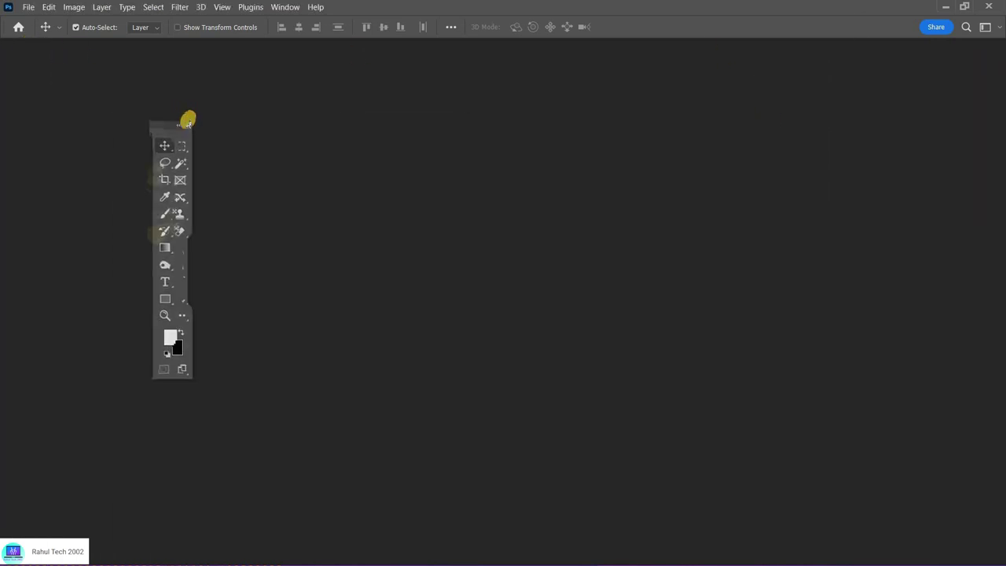
Switch back and forth between the custom workspace and youtube shorts.
{"action": "left_click", "coordinate": [286, 7]}
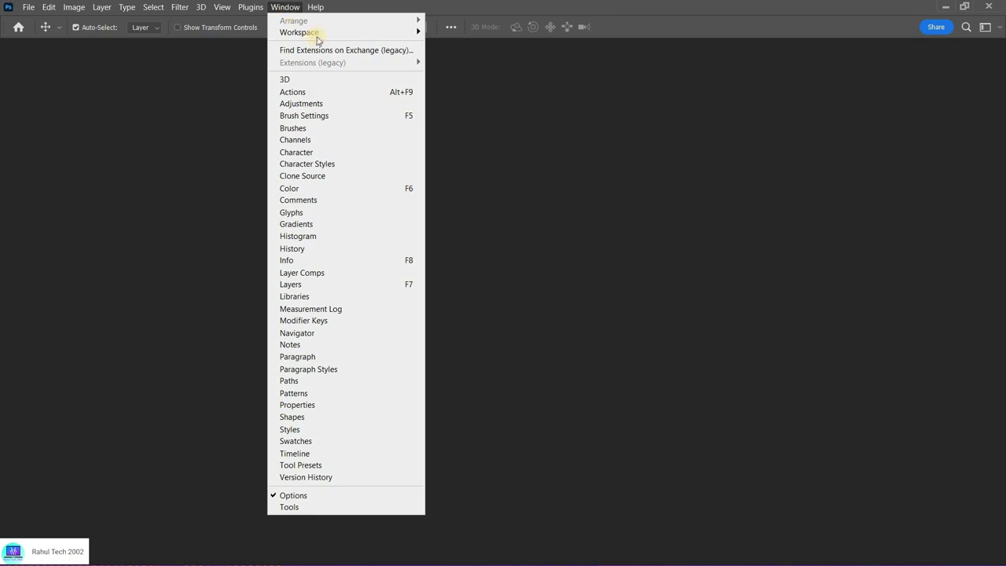
{"action": "mouse_move", "coordinate": [298, 32]}
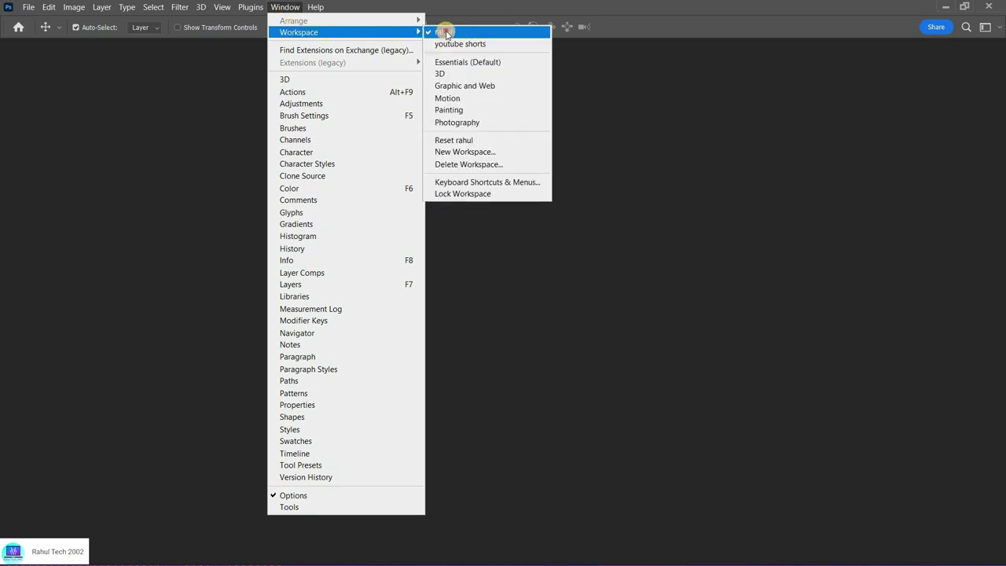
{"action": "left_click", "coordinate": [446, 35]}
{"action": "left_click", "coordinate": [284, 7]}
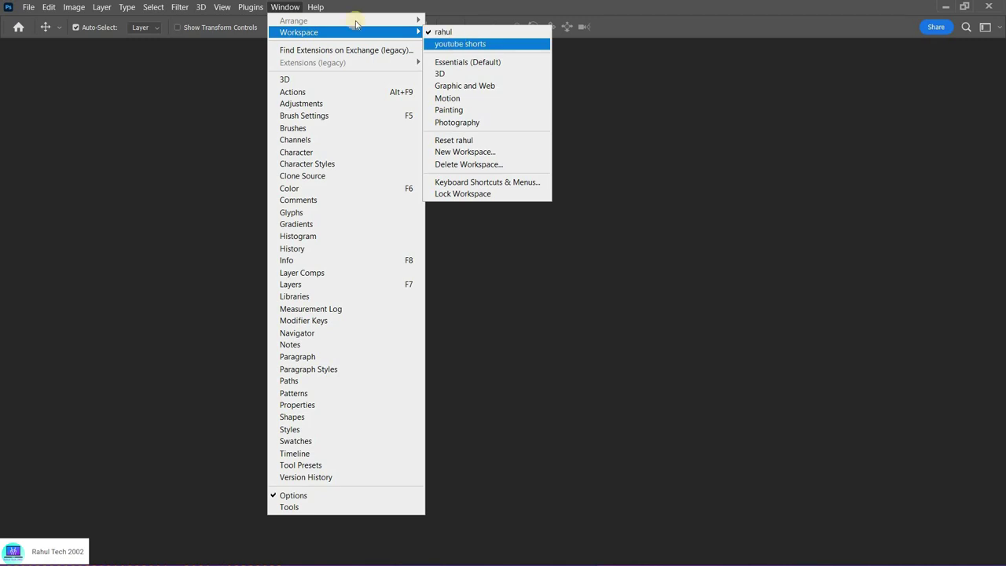
{"action": "key", "text": "Return"}
{"action": "left_click", "coordinate": [285, 7]}
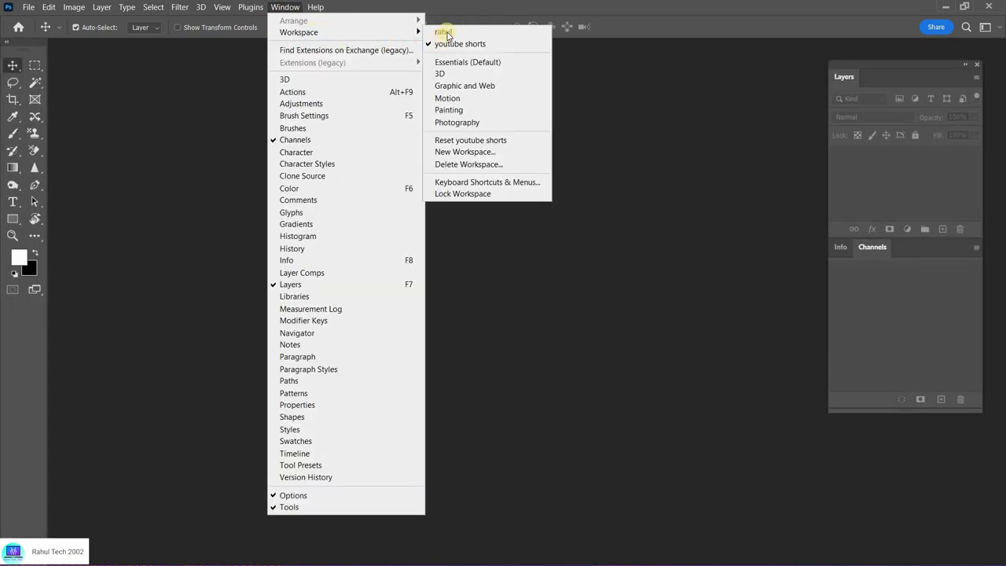
{"action": "left_click", "coordinate": [446, 35]}
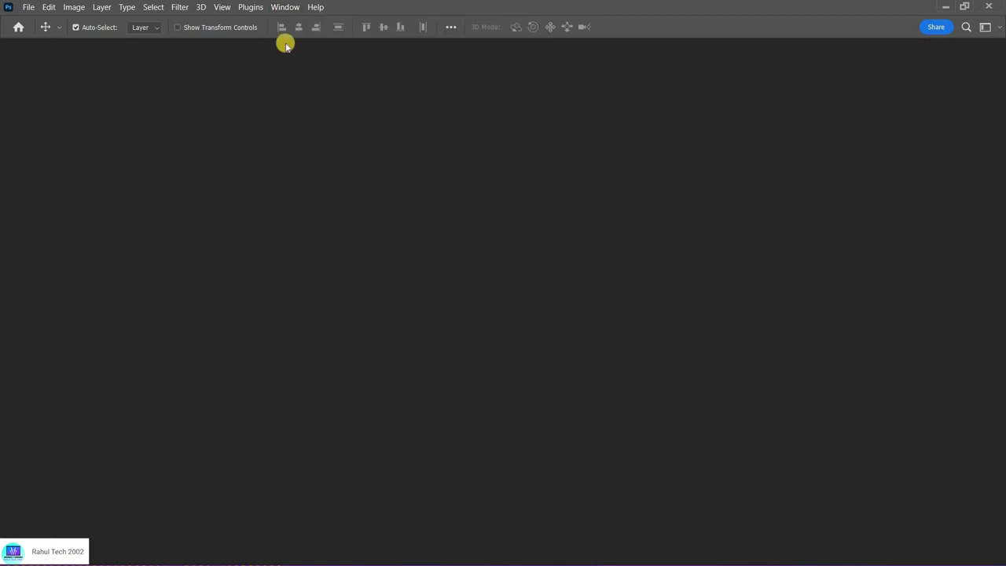
Apply the youtube shorts workspace and pull the Layers panel out to float.
{"action": "left_click", "coordinate": [284, 7]}
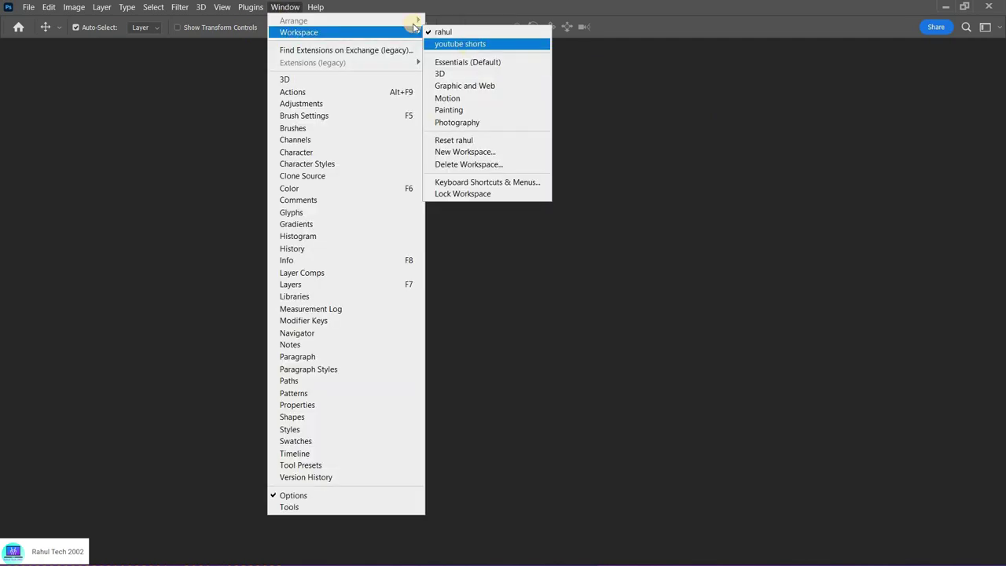
{"action": "left_click", "coordinate": [385, 31]}
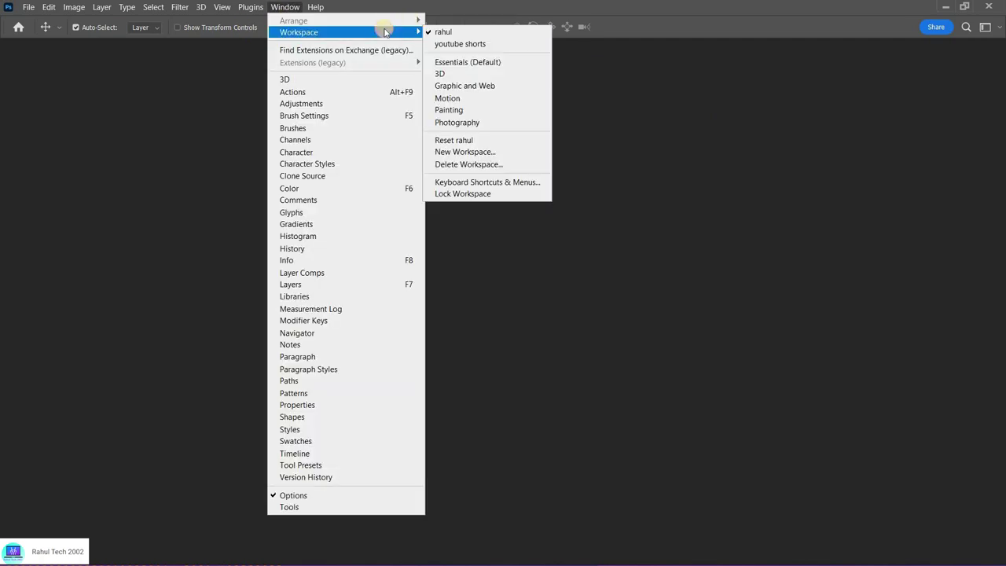
{"action": "left_click", "coordinate": [445, 43]}
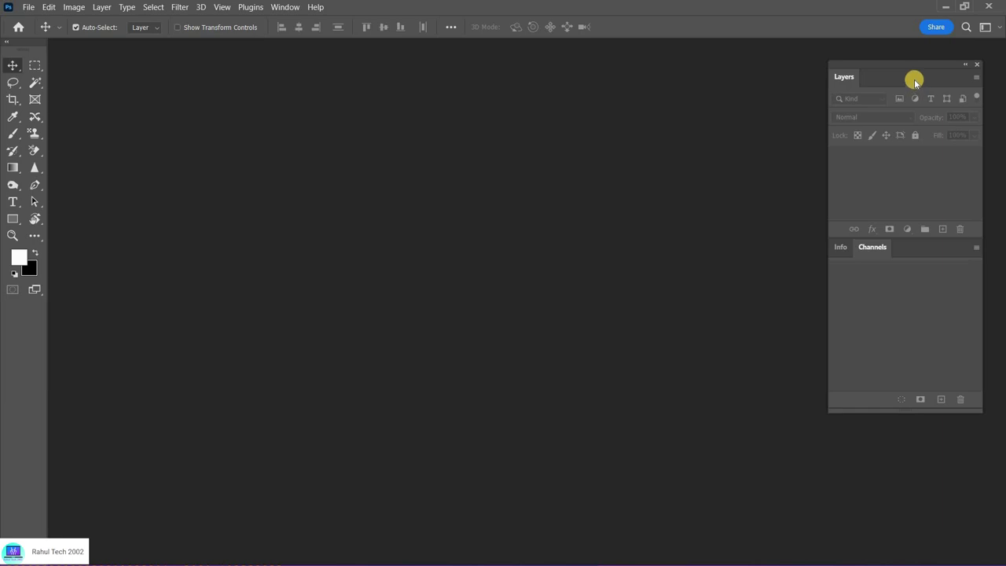
{"action": "left_click_drag", "start_coordinate": [914, 81], "coordinate": [730, 77]}
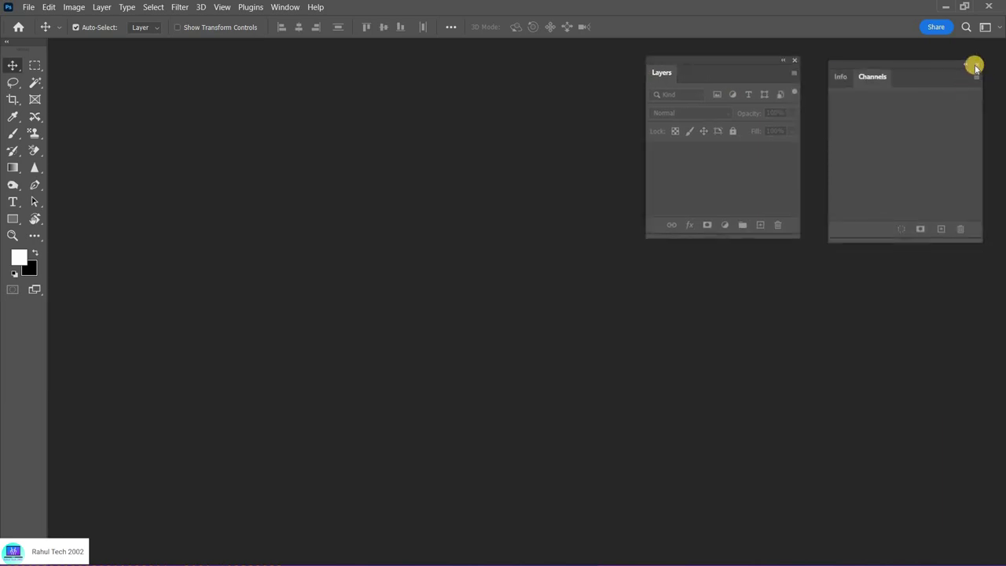
Close the Info and Channels panel so only Layers remains.
{"action": "left_click", "coordinate": [977, 64]}
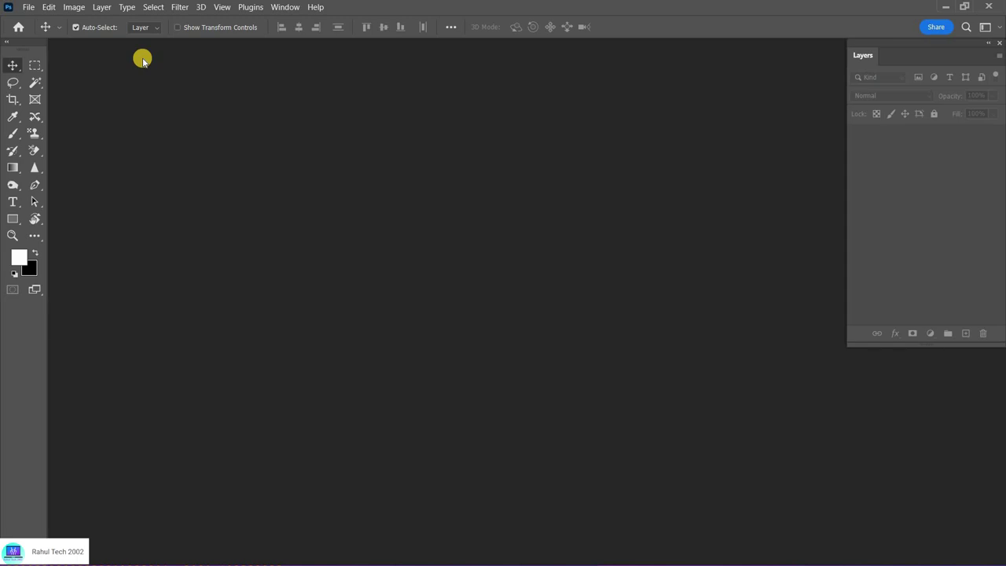
Choose the Rectangular Marquee tool from the selection tool options.
{"action": "left_click", "coordinate": [36, 64]}
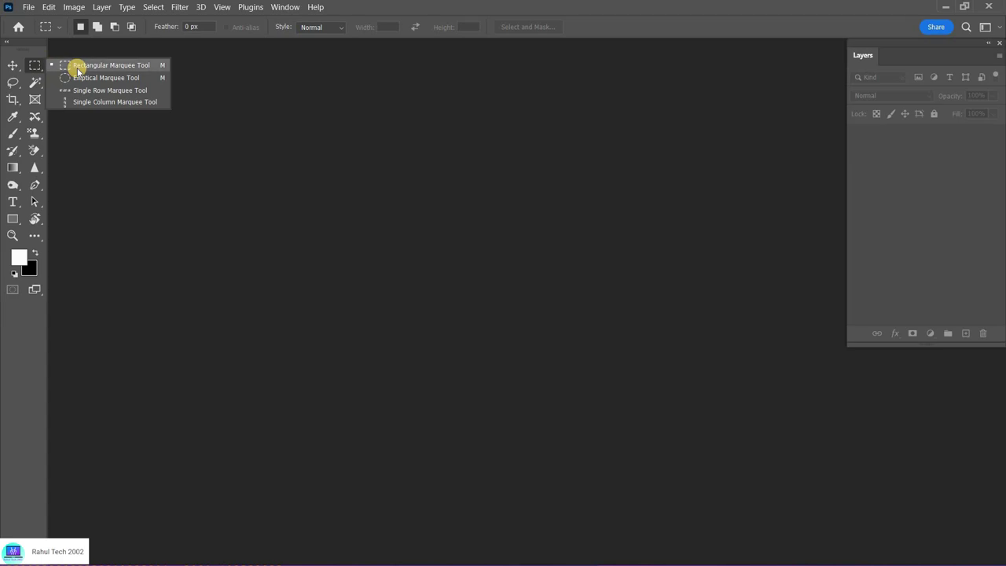
{"action": "left_click", "coordinate": [142, 114]}
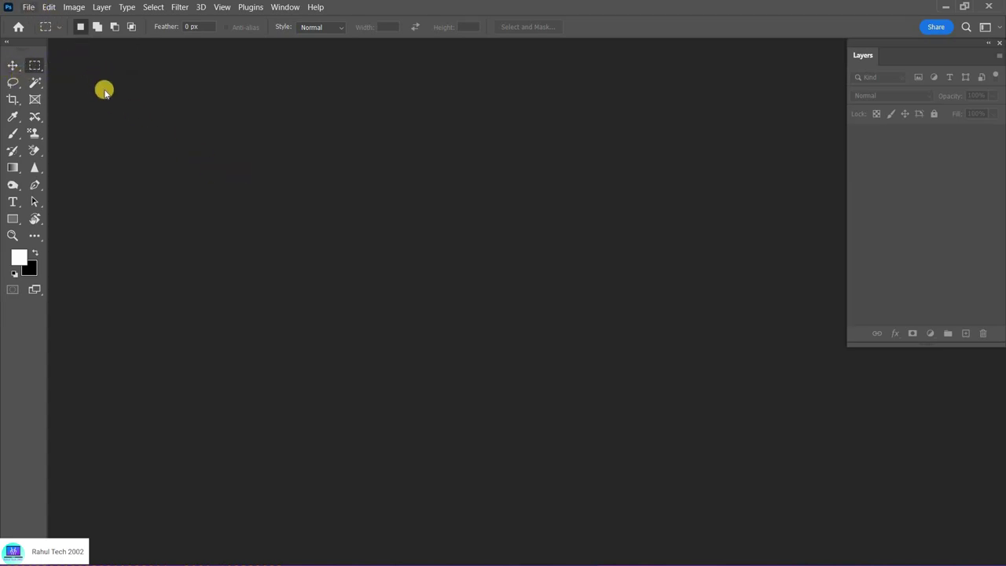
{"action": "left_click", "coordinate": [28, 8]}
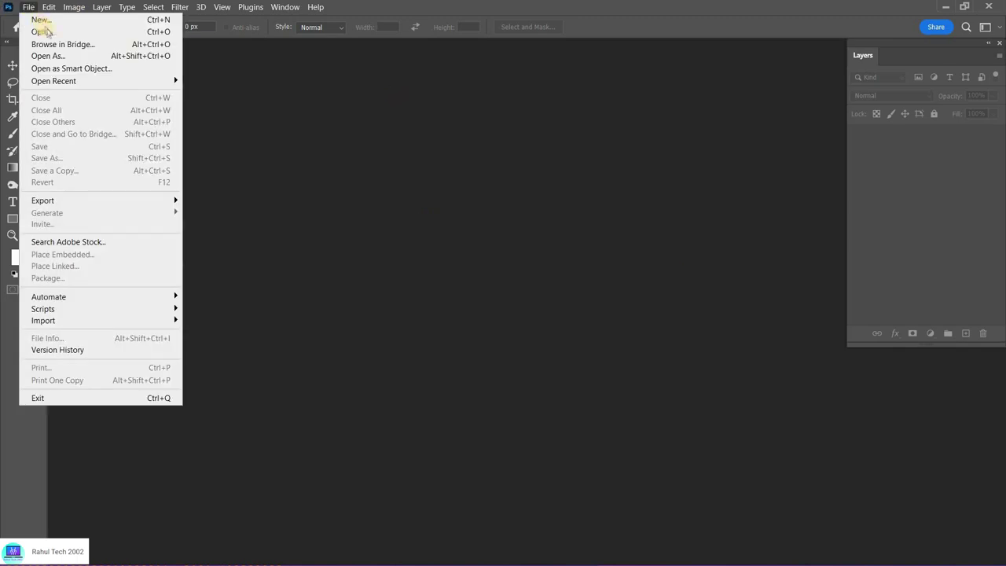
{"action": "left_click", "coordinate": [236, 108]}
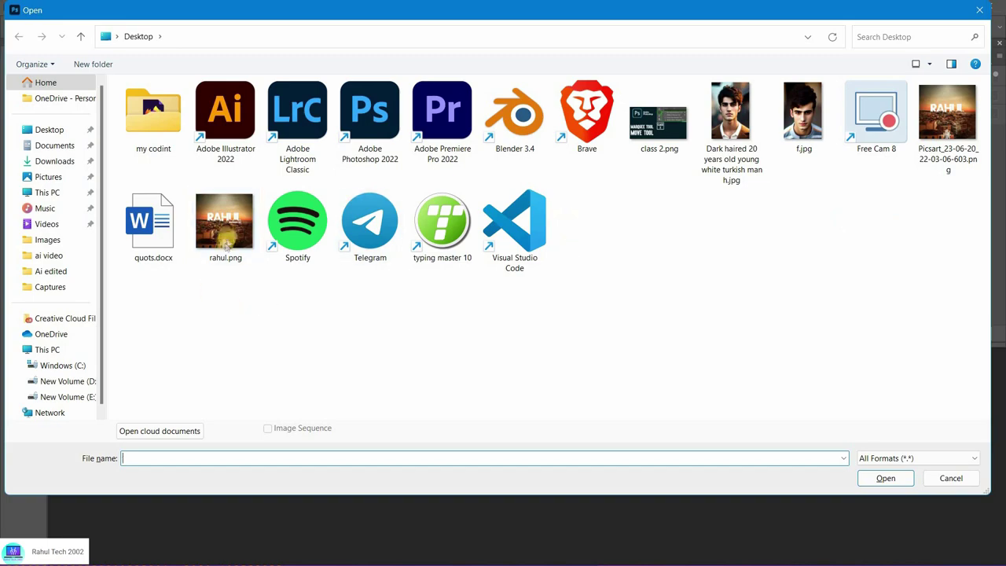
Open rahul.png from the desktop, pan and zoom out, and start an 800 × 800 px document.
{"action": "double_click", "coordinate": [227, 236]}
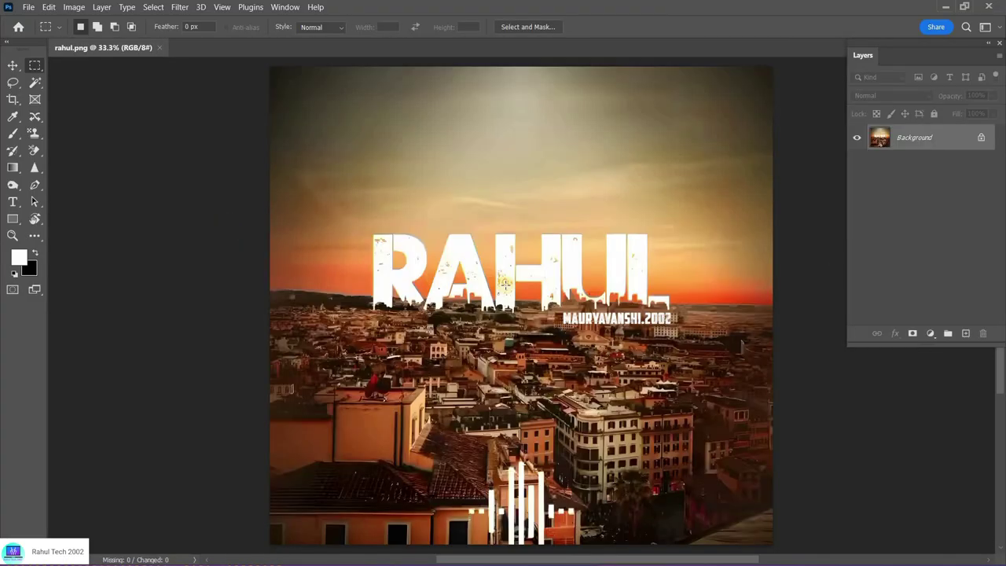
{"action": "left_click_drag", "start_coordinate": [593, 297], "coordinate": [421, 309]}
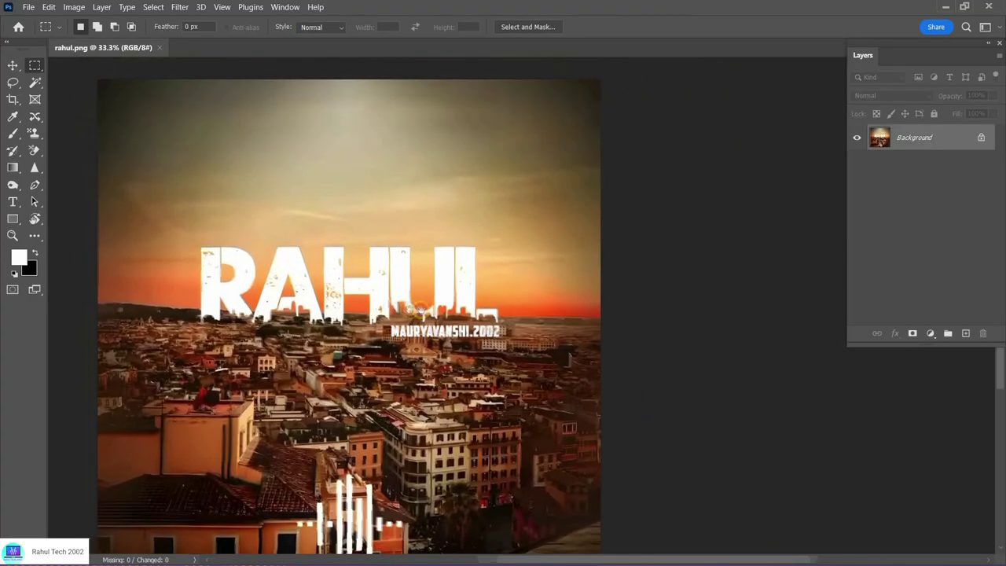
{"action": "scroll", "coordinate": [407, 303], "scroll_direction": "down", "scroll_amount": 2}
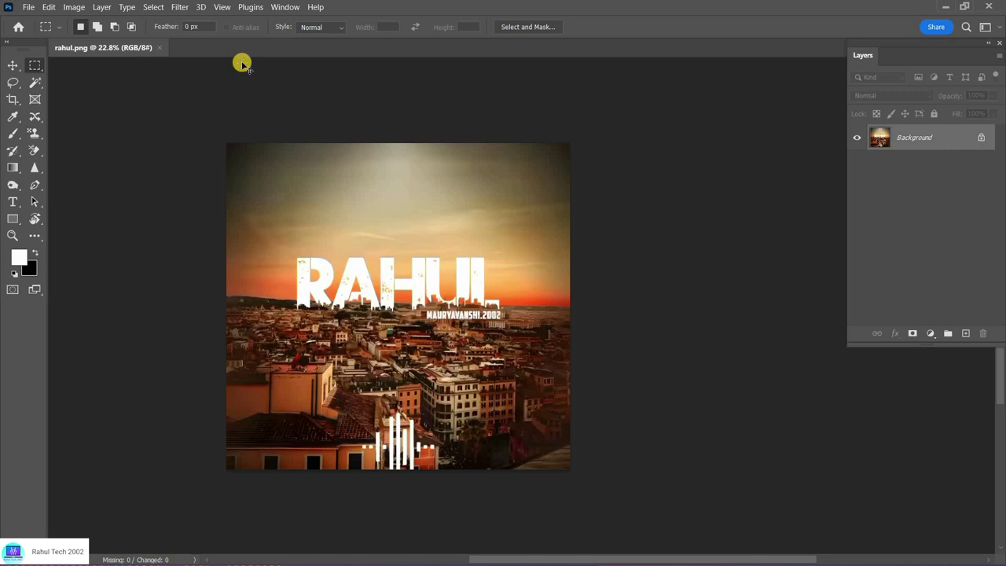
{"action": "key", "text": "ctrl+n"}
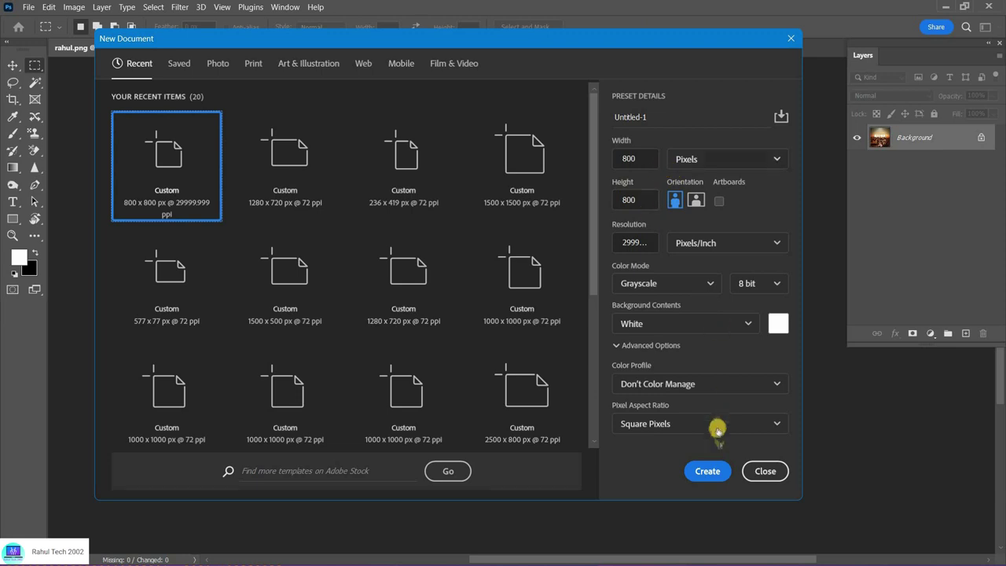
Create the 800 × 800 document, then draw a rectangle selection around rahul.png's RAHUL title.
{"action": "left_click", "coordinate": [706, 471]}
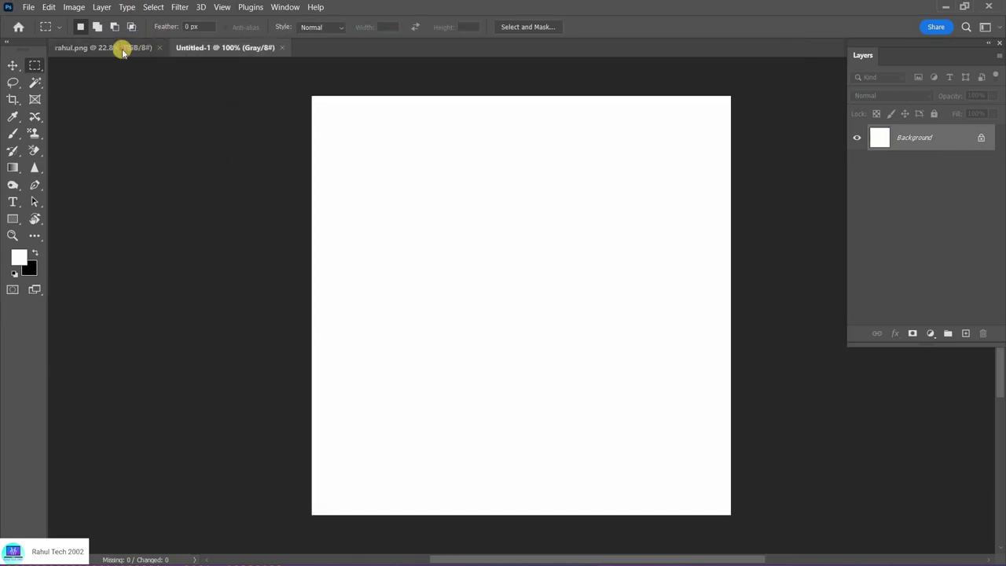
{"action": "key", "text": "ctrl+Tab"}
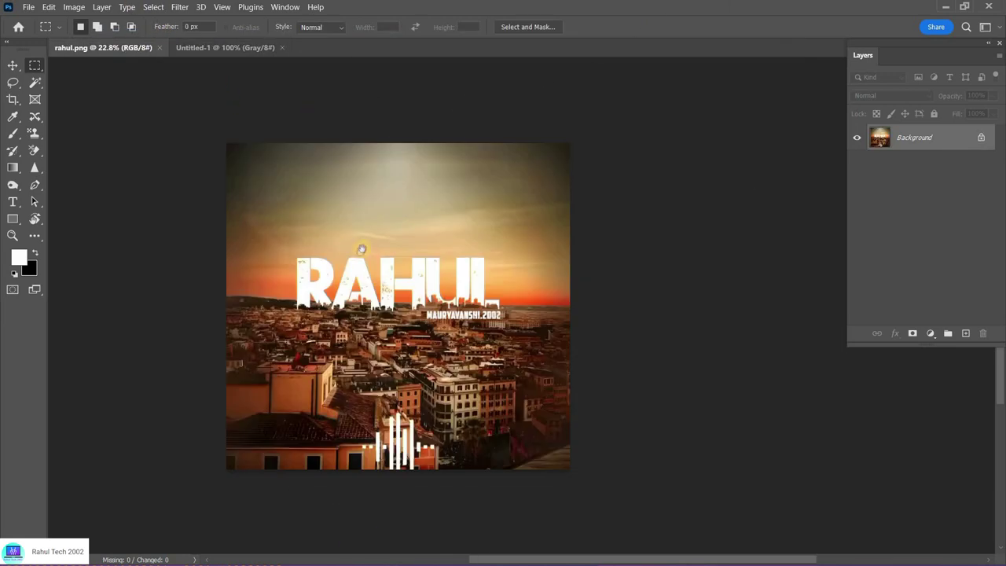
{"action": "scroll", "coordinate": [381, 285], "scroll_direction": "up", "scroll_amount": 3}
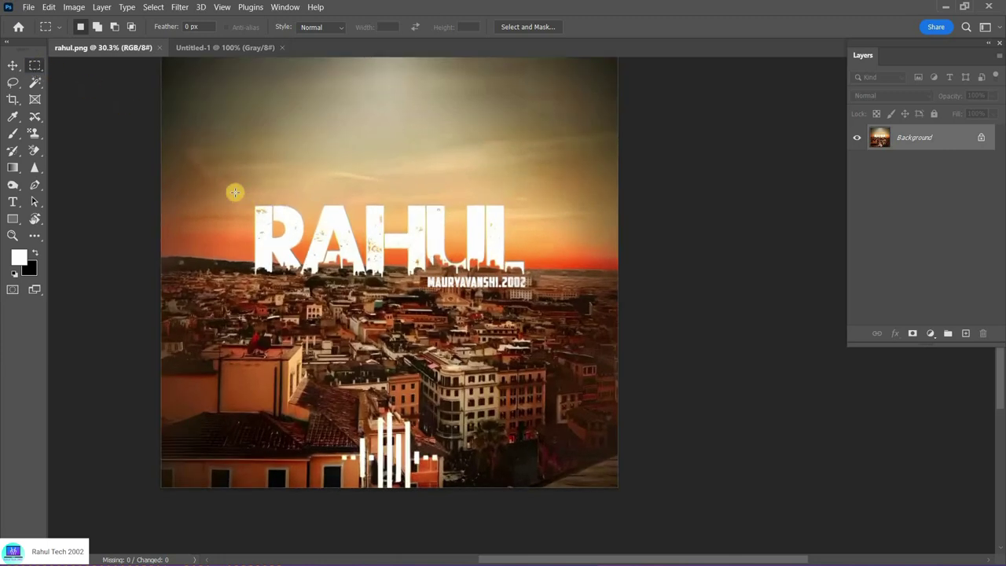
{"action": "left_click_drag", "start_coordinate": [235, 192], "coordinate": [536, 297]}
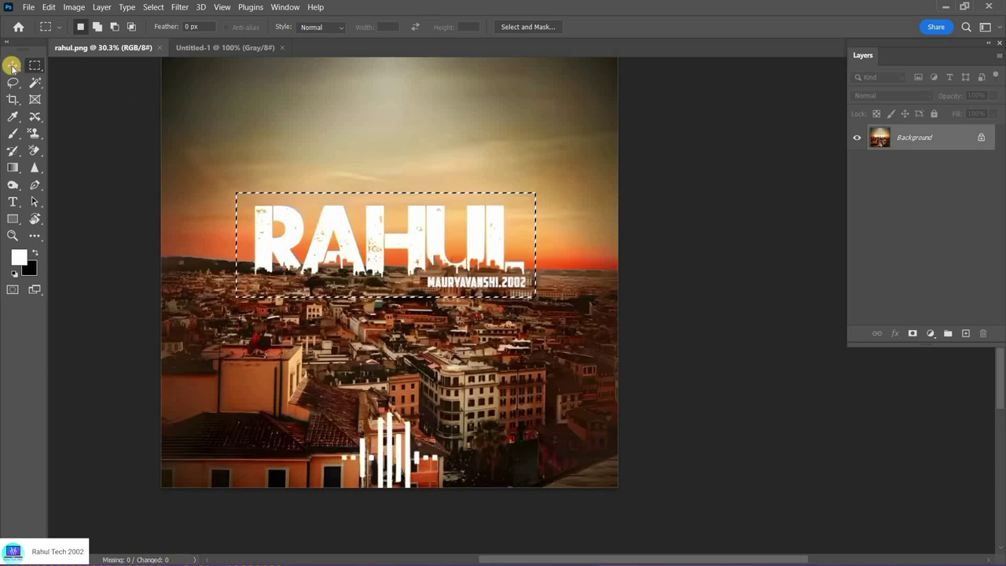
Move the selected RAHUL area up with the Move tool, then nudge it down and left.
{"action": "left_click", "coordinate": [12, 66]}
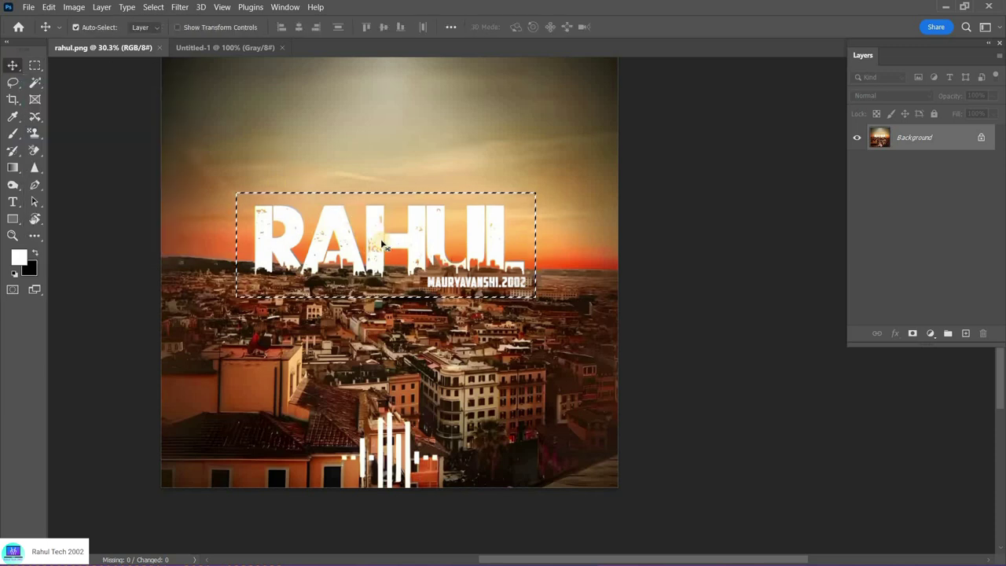
{"action": "mouse_move", "coordinate": [380, 246]}
{"action": "left_mouse_down"}
{"action": "mouse_move", "coordinate": [347, 148]}
{"action": "mouse_move", "coordinate": [378, 240]}
{"action": "left_mouse_up"}
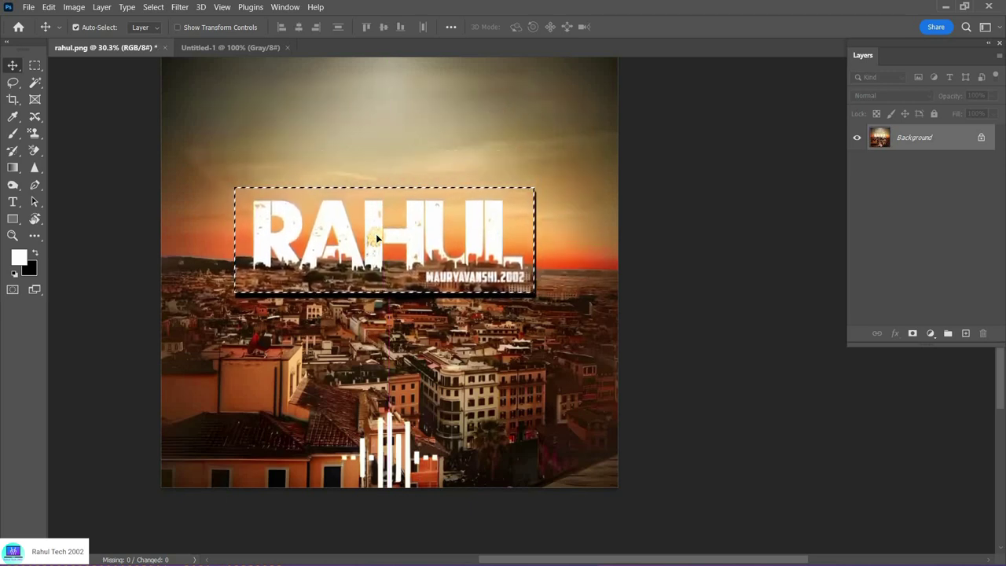
{"action": "key", "text": "Down"}
{"action": "key", "text": "Down"}
{"action": "key", "text": "Down"}
{"action": "key", "text": "Down"}
{"action": "key", "text": "Down"}
{"action": "key", "text": "Down"}
{"action": "key", "text": "Left"}
{"action": "key", "text": "Left"}
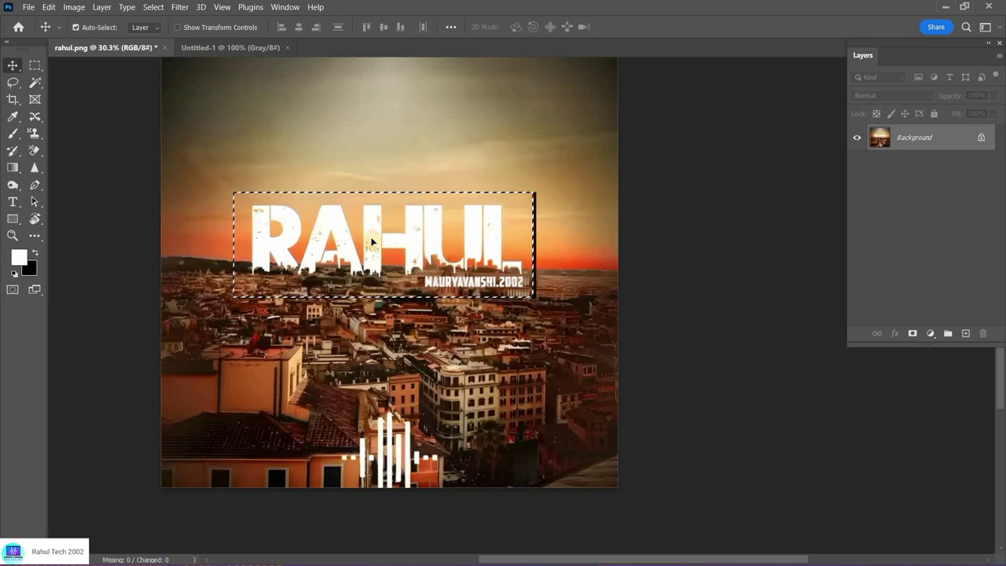
Drag the RAHUL selection into Untitled-1 as Layer 1, then close Untitled-1 without saving.
{"action": "left_click", "coordinate": [236, 47]}
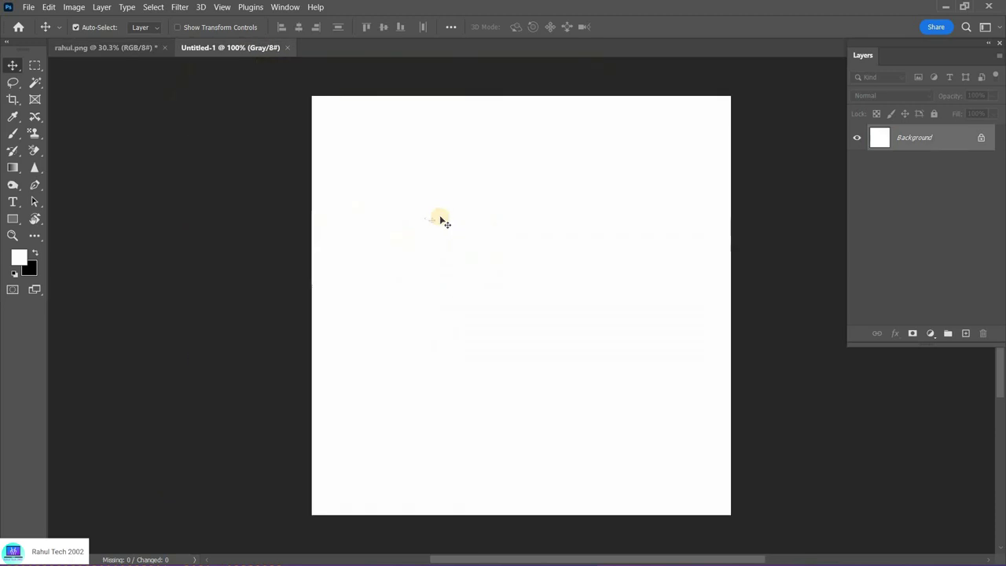
{"action": "key", "text": "ctrl+Tab"}
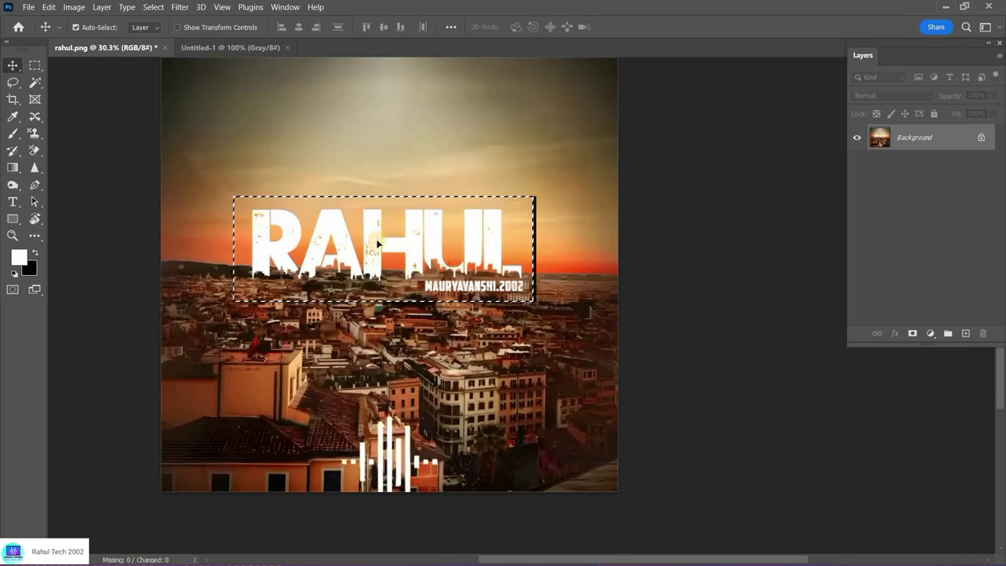
{"action": "mouse_move", "coordinate": [349, 191]}
{"action": "left_mouse_down"}
{"action": "mouse_move", "coordinate": [346, 158]}
{"action": "mouse_move", "coordinate": [274, 65]}
{"action": "left_mouse_up"}
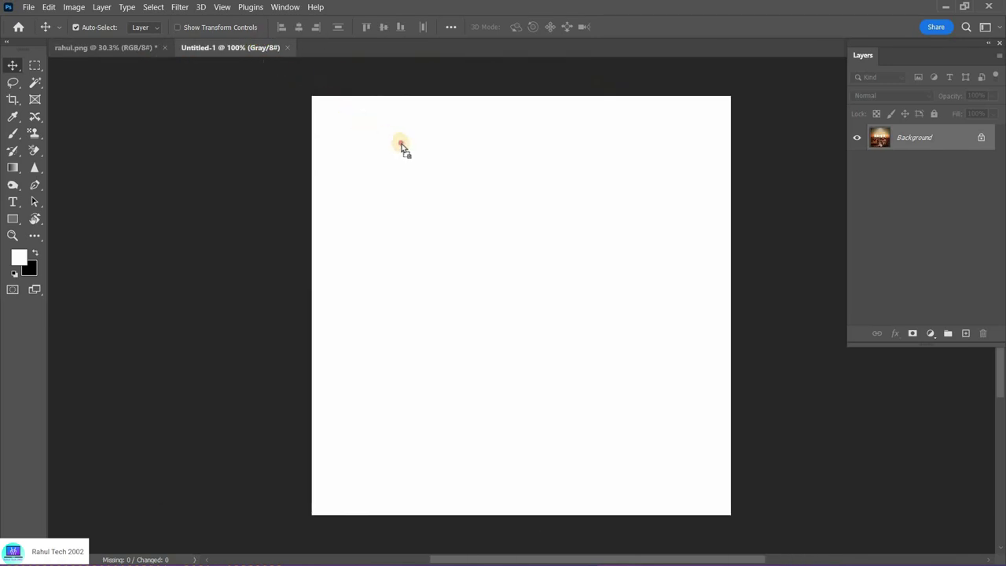
{"action": "mouse_move", "coordinate": [437, 180]}
{"action": "left_mouse_down"}
{"action": "mouse_move", "coordinate": [485, 217]}
{"action": "mouse_move", "coordinate": [486, 312]}
{"action": "left_mouse_up"}
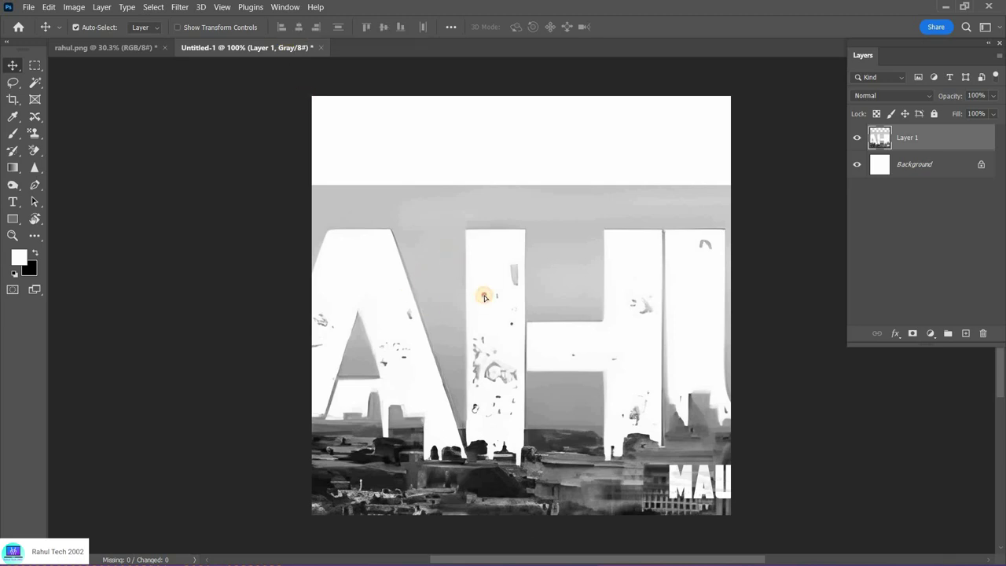
{"action": "left_click_drag", "start_coordinate": [391, 285], "coordinate": [483, 288]}
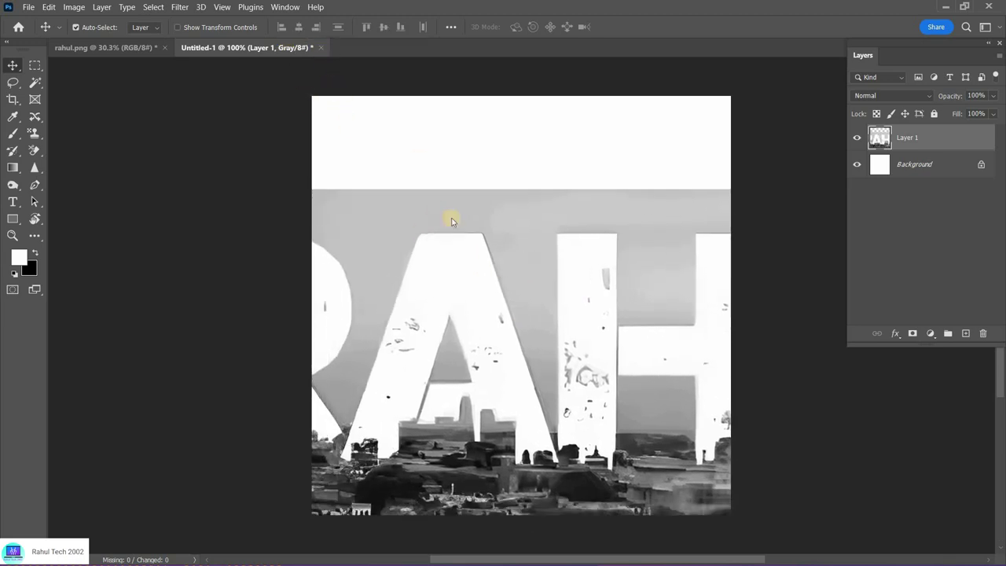
{"action": "key", "text": "ctrl+w"}
{"action": "left_click", "coordinate": [521, 225]}
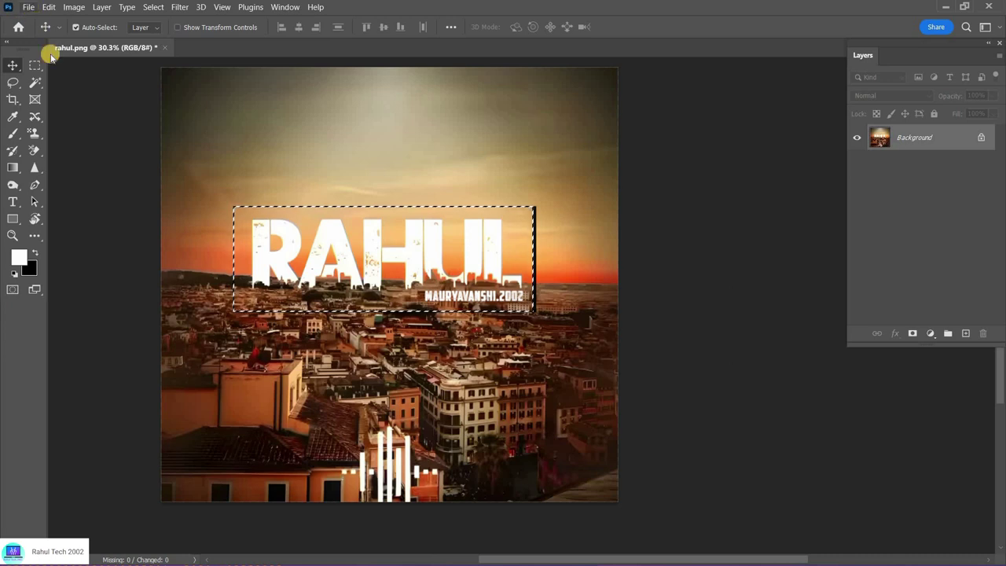
Create a new 1500 × 1500 px RGB Color document from File > New.
{"action": "left_click", "coordinate": [27, 6]}
{"action": "left_click", "coordinate": [32, 21]}
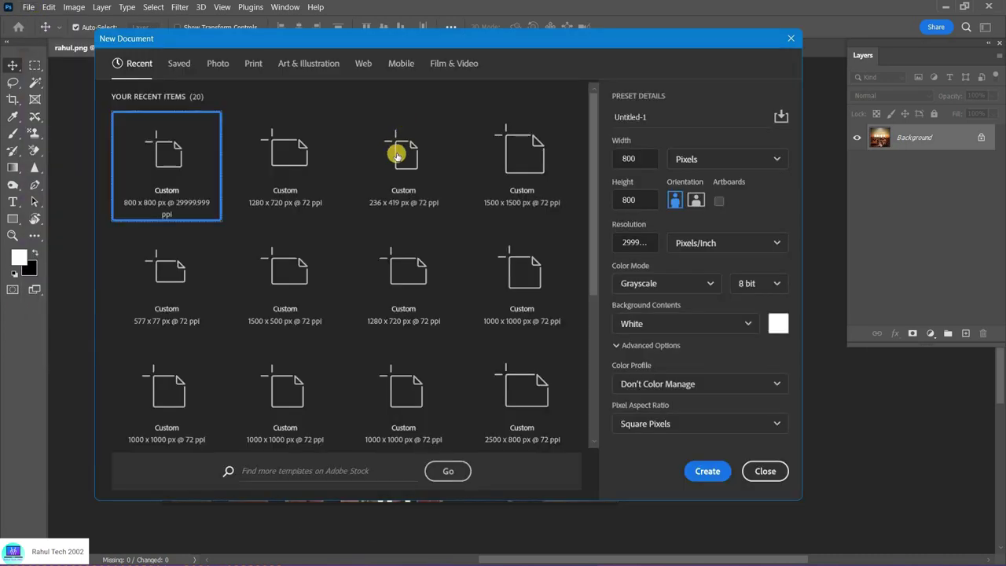
{"action": "left_click", "coordinate": [646, 288]}
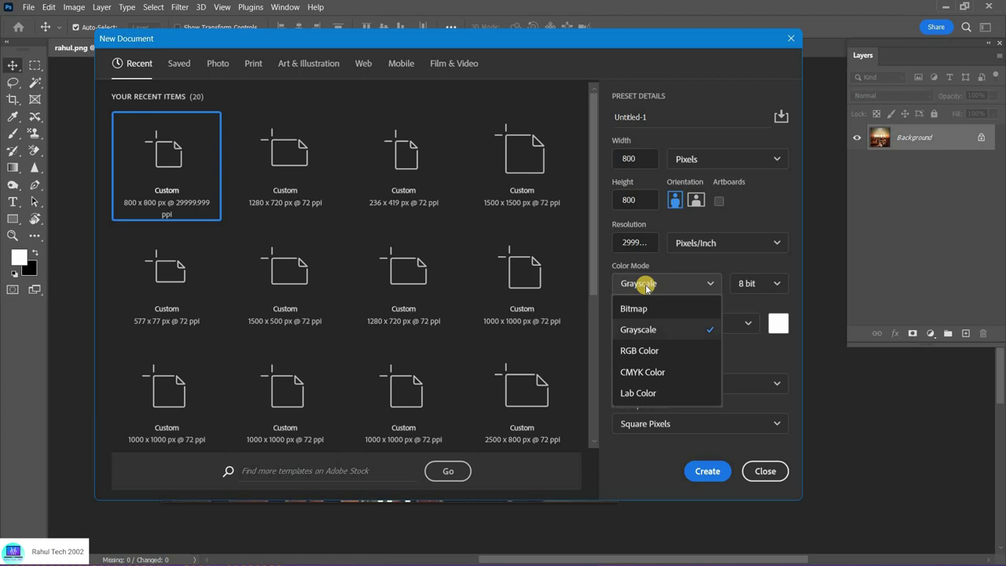
{"action": "left_click", "coordinate": [647, 351]}
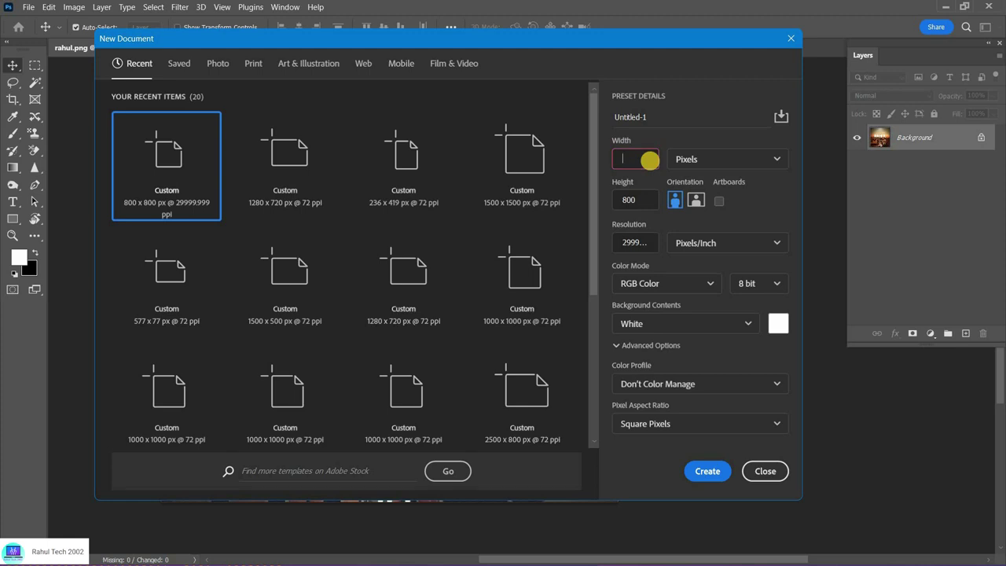
{"action": "left_click", "coordinate": [636, 159]}
{"action": "type", "text": "1500"}
{"action": "key", "text": "Tab"}
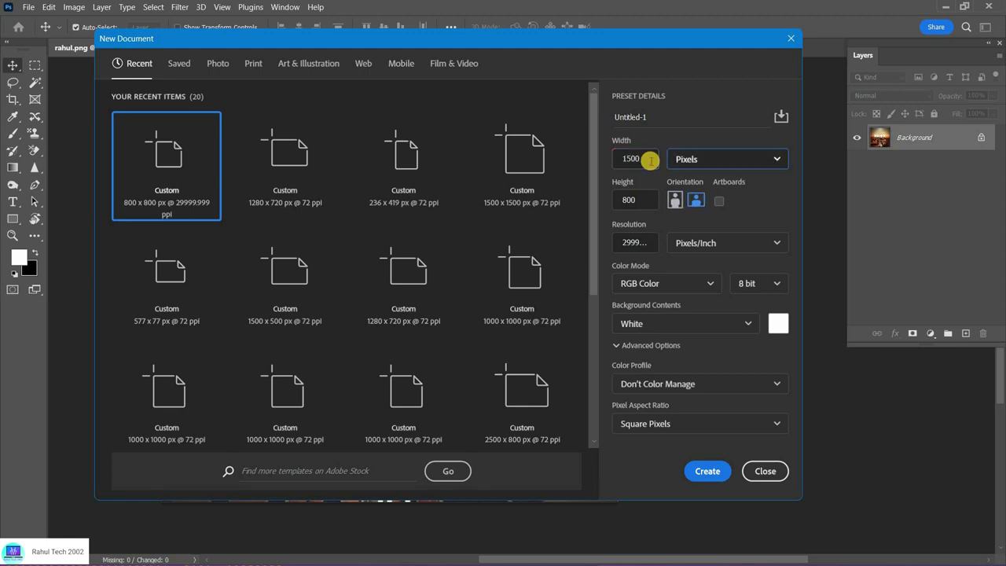
{"action": "key", "text": "Tab"}
{"action": "type", "text": "1500"}
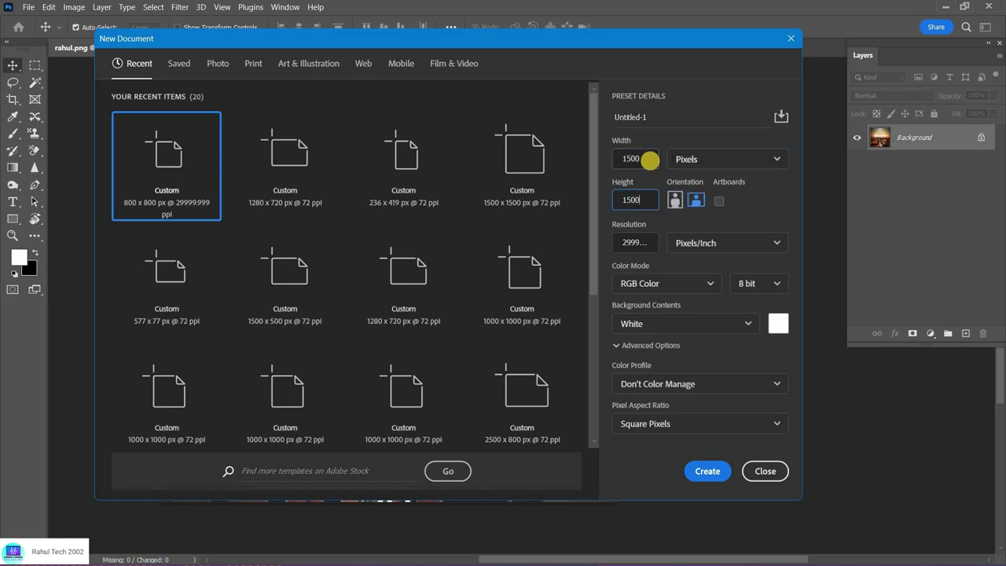
{"action": "key", "text": "Return"}
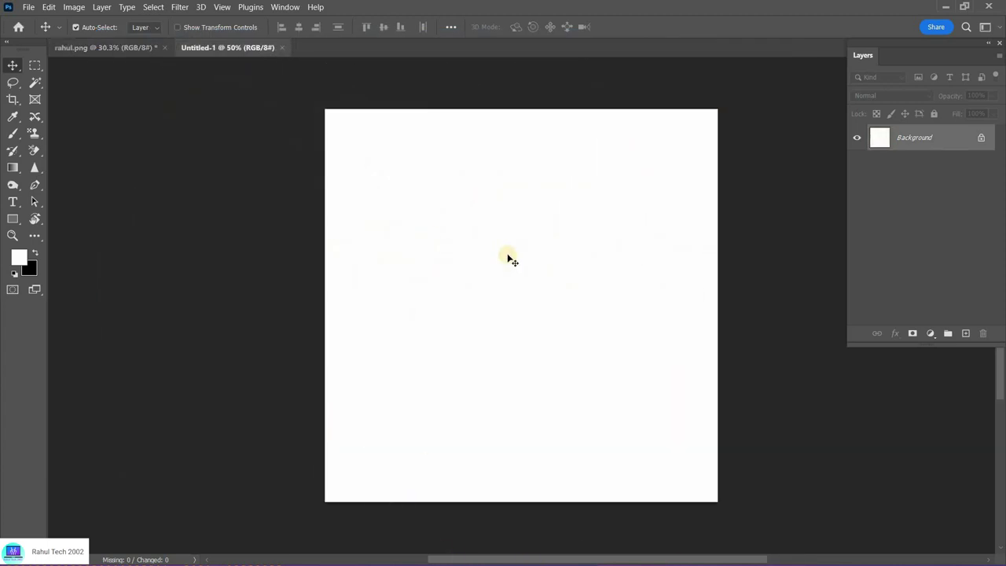
Zoom in and confirm under Image > Mode that Untitled-1 is still RGB Color.
{"action": "scroll", "coordinate": [508, 259], "scroll_direction": "up", "scroll_amount": 2}
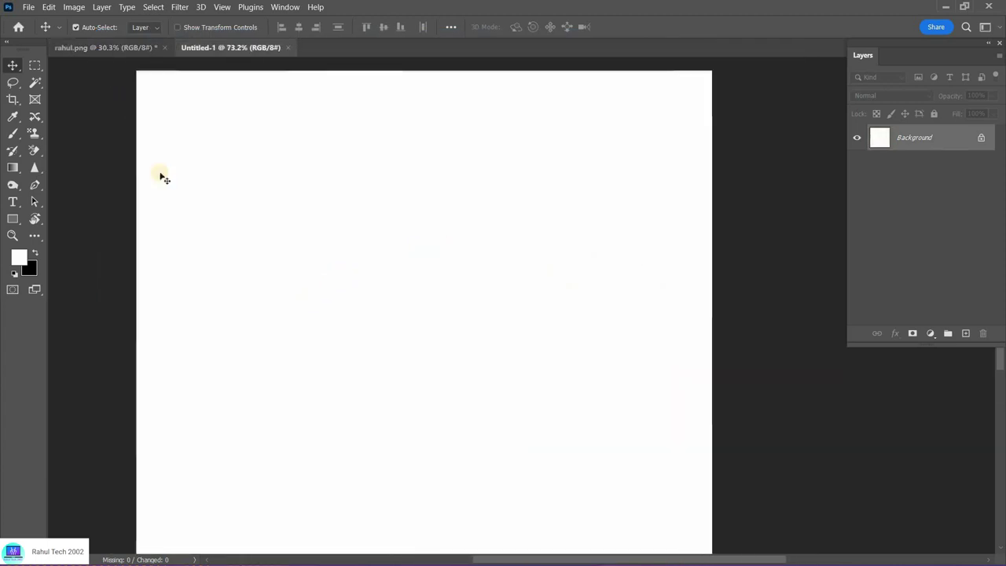
{"action": "left_click", "coordinate": [79, 9]}
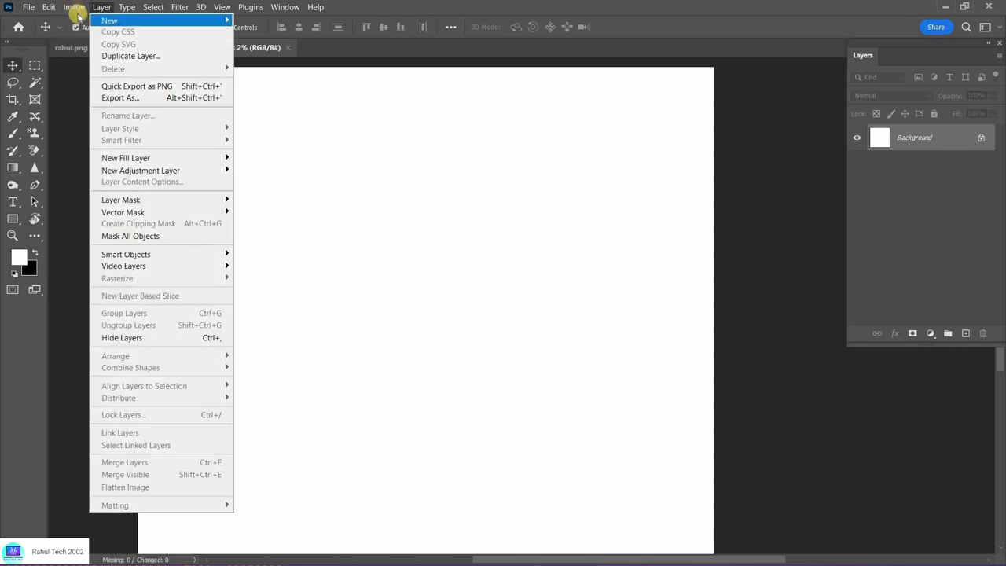
{"action": "mouse_move", "coordinate": [82, 21]}
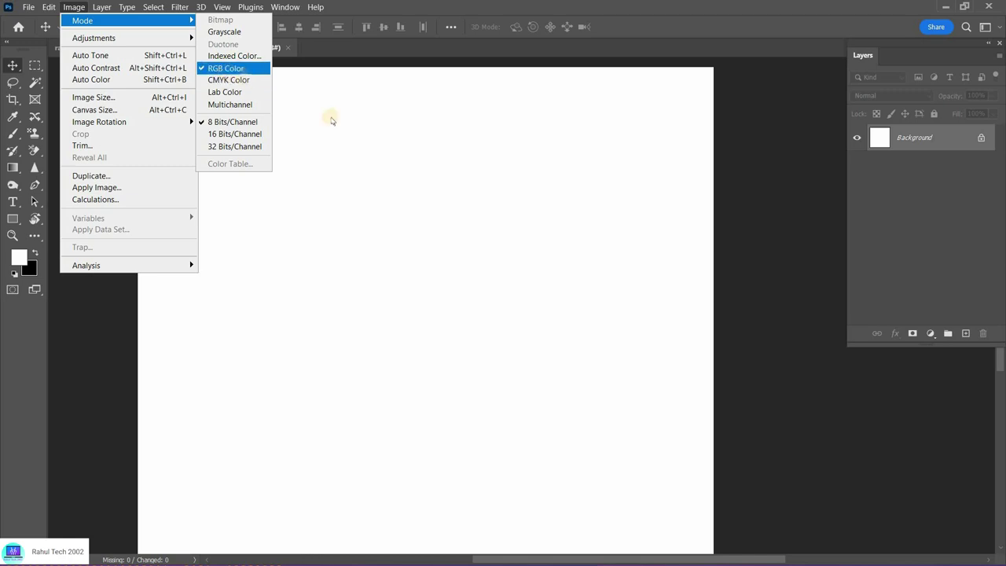
{"action": "left_click", "coordinate": [220, 68]}
Return to rahul.png, nudge the RAHUL selection left and back right, then deselect it.
{"action": "key", "text": "ctrl+Tab"}
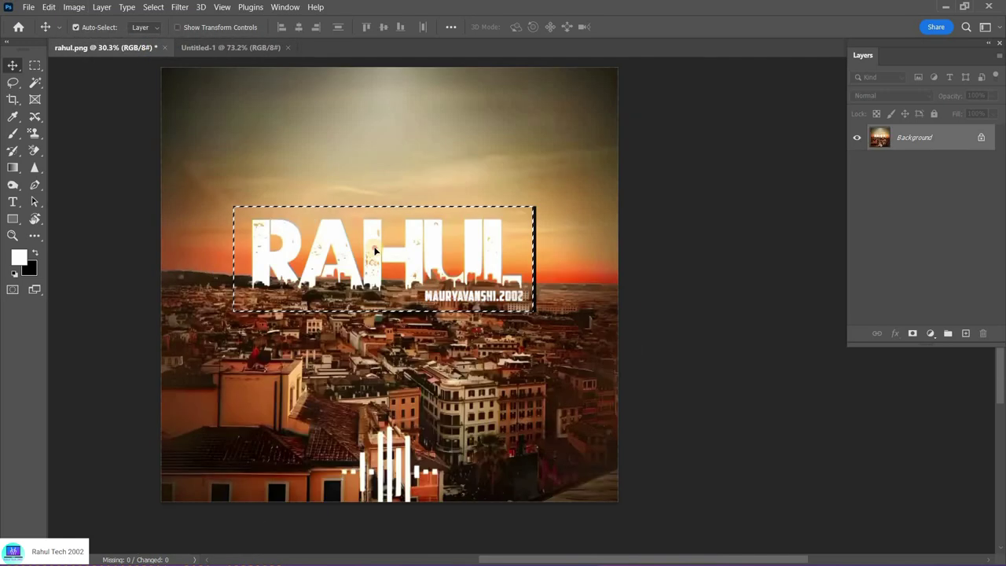
{"action": "mouse_move", "coordinate": [376, 251]}
{"action": "left_mouse_down"}
{"action": "mouse_move", "coordinate": [264, 40]}
{"action": "mouse_move", "coordinate": [332, 274]}
{"action": "left_mouse_up"}
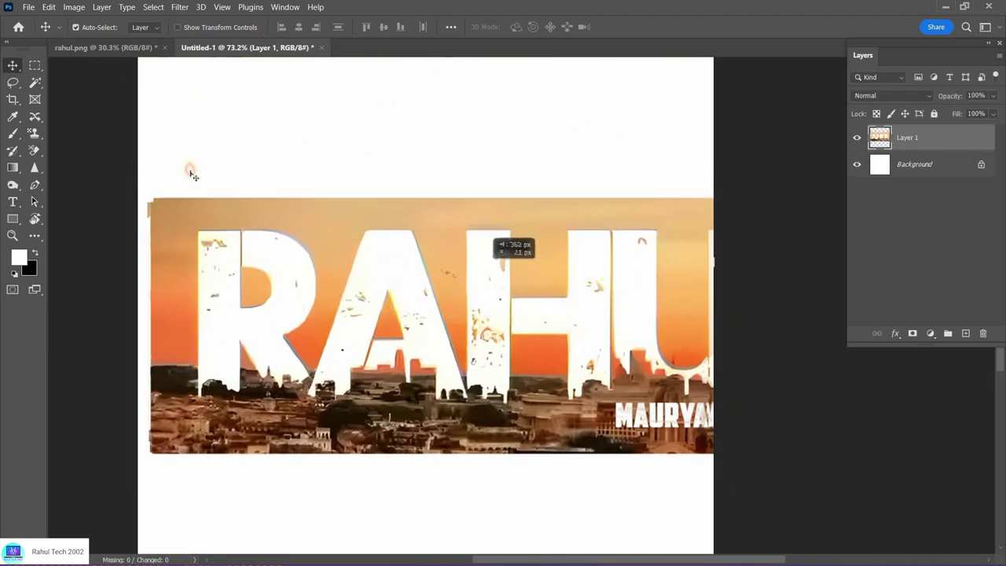
{"action": "left_click", "coordinate": [108, 47]}
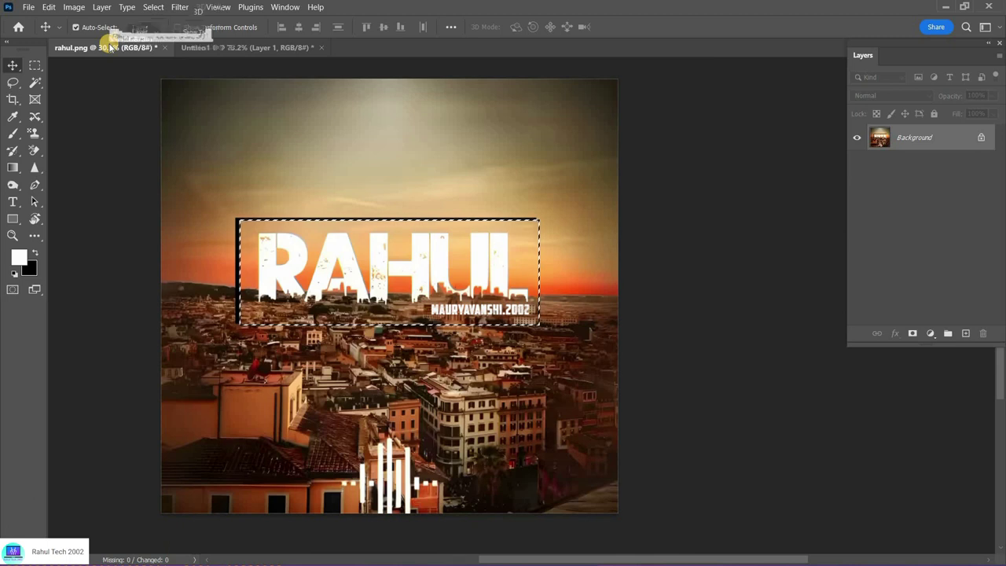
{"action": "key", "text": "Left"}
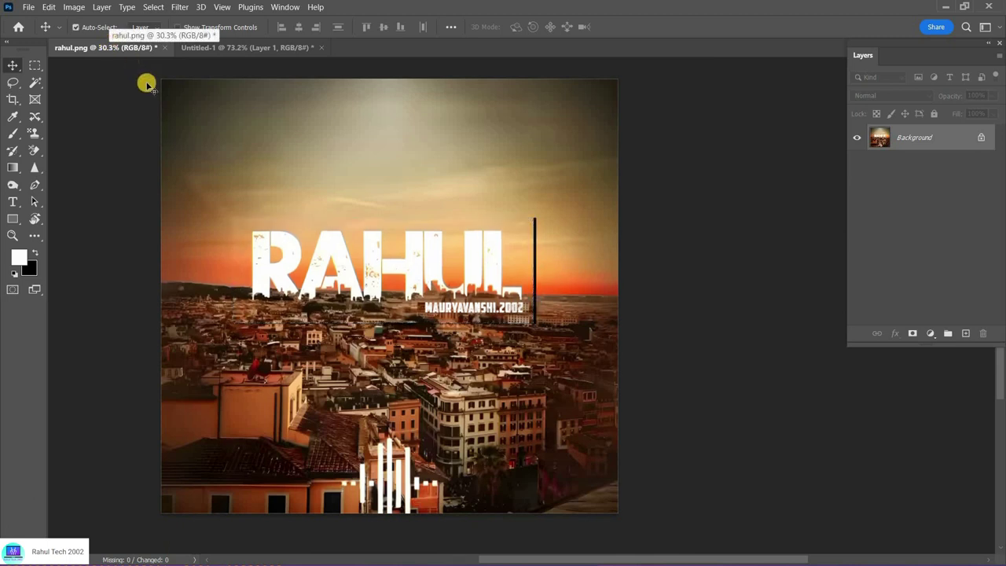
{"action": "key", "text": "shift+Right"}
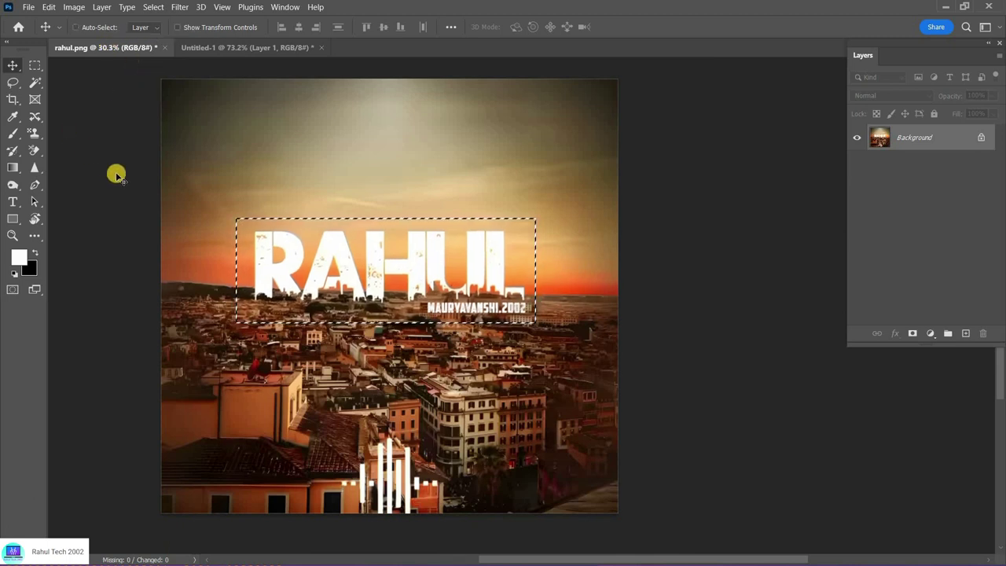
{"action": "key", "text": "ctrl+d"}
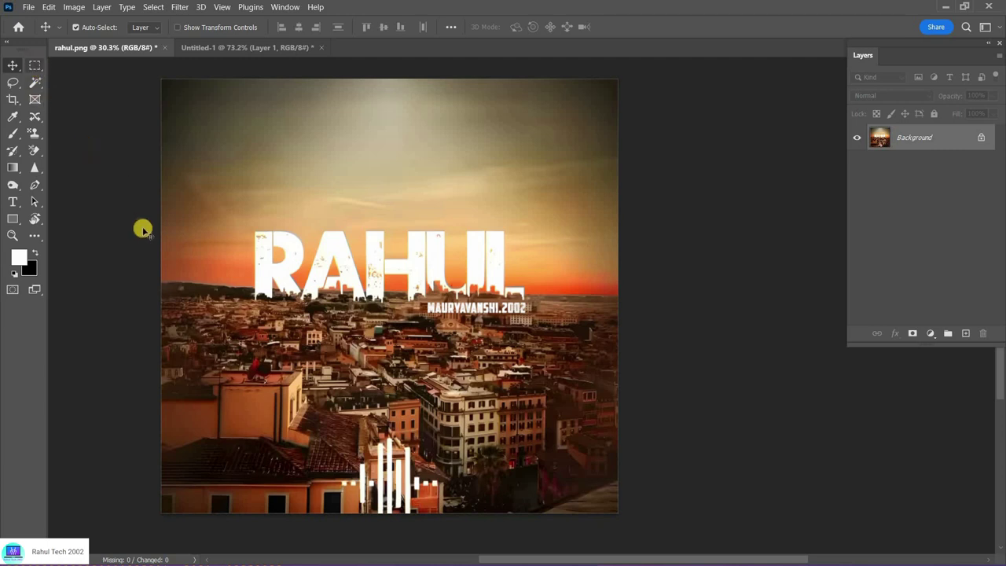
{"action": "left_click", "coordinate": [39, 68]}
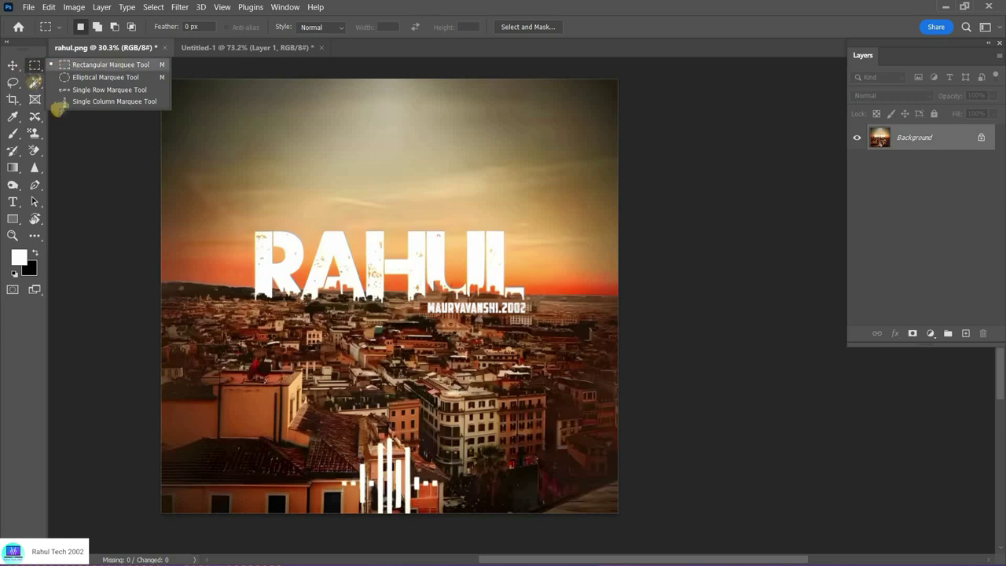
{"action": "left_click", "coordinate": [103, 147]}
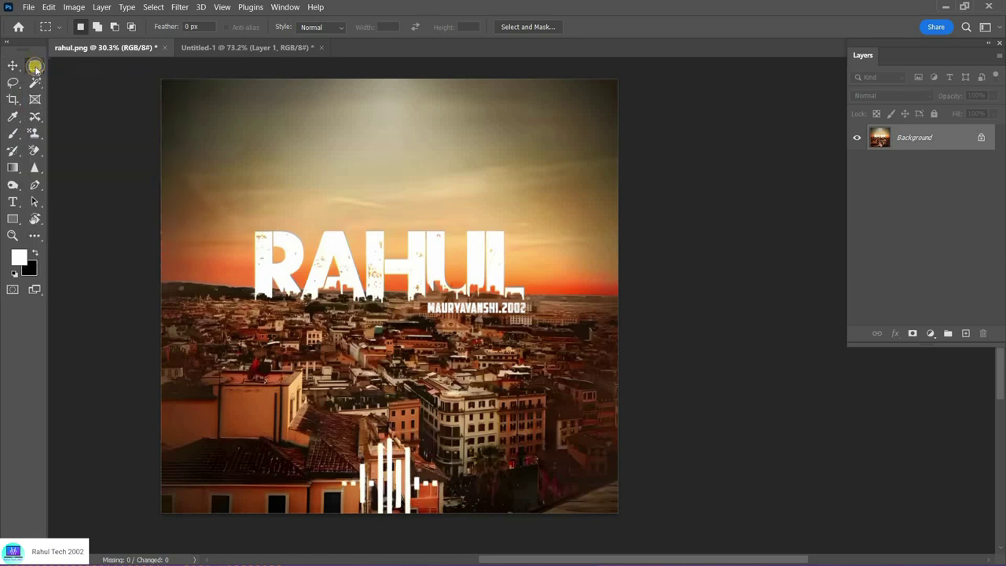
{"action": "right_click", "coordinate": [34, 66]}
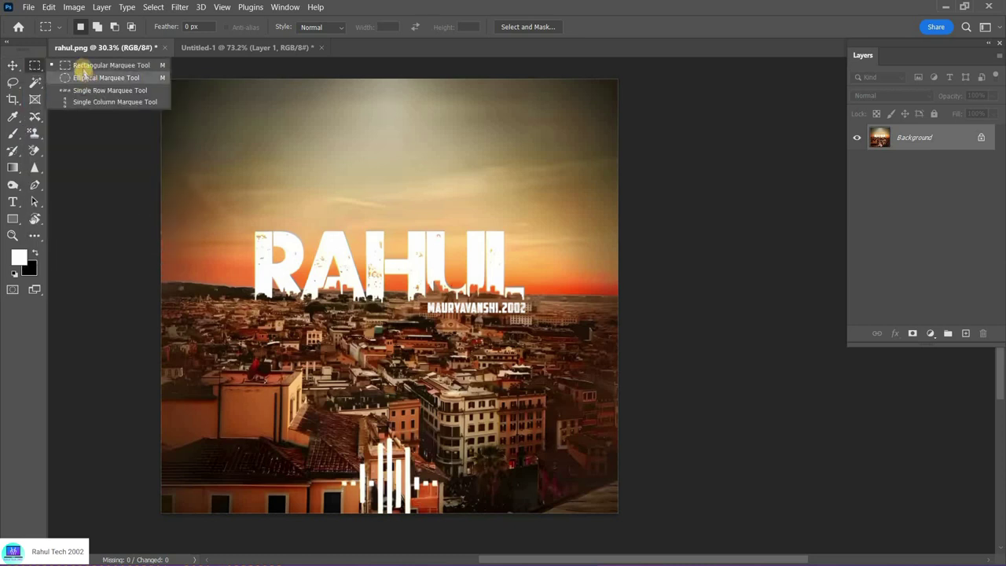
{"action": "left_click", "coordinate": [99, 66]}
{"action": "left_click_drag", "start_coordinate": [237, 124], "coordinate": [310, 282]}
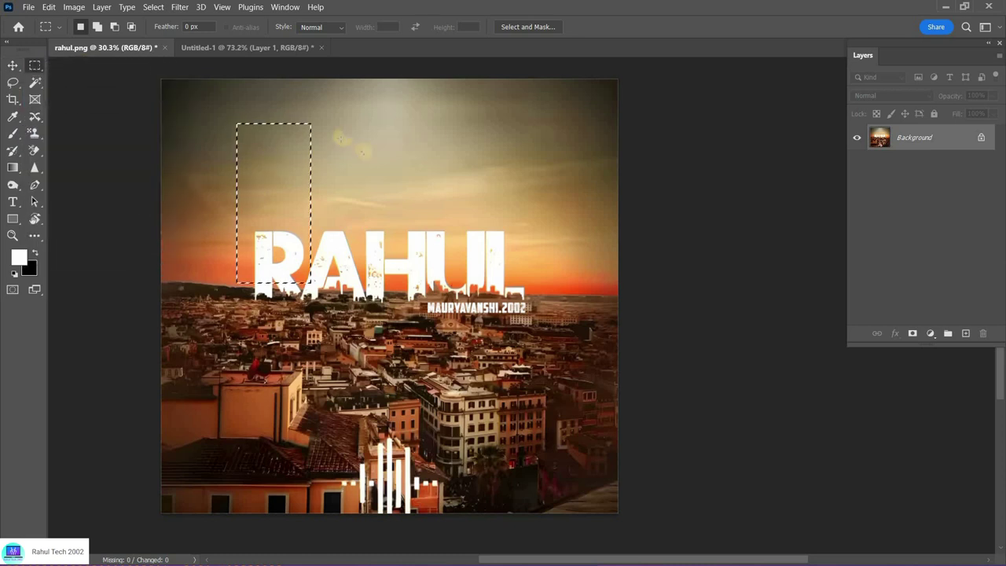
{"action": "left_click", "coordinate": [231, 139]}
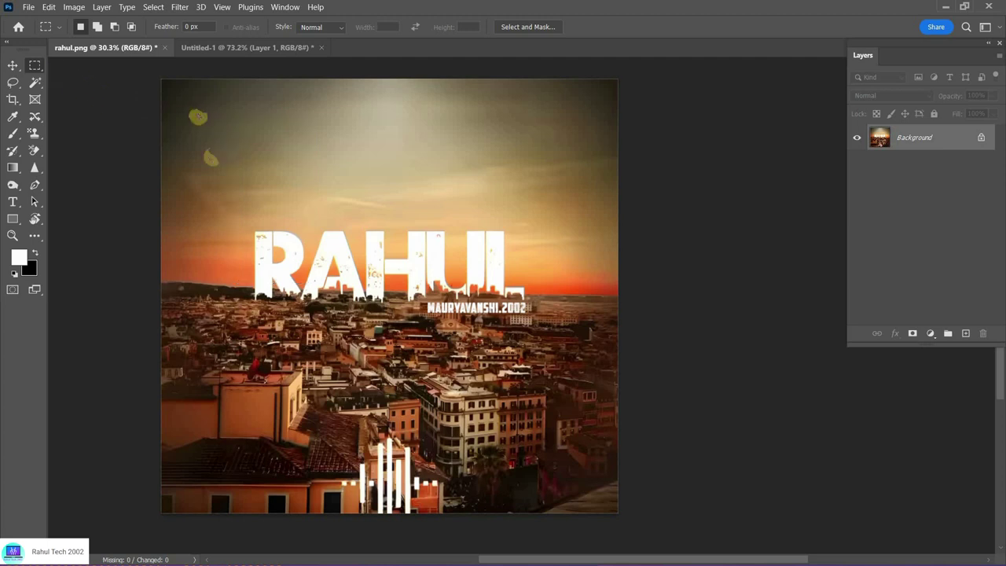
{"action": "left_click_drag", "start_coordinate": [199, 116], "coordinate": [528, 338]}
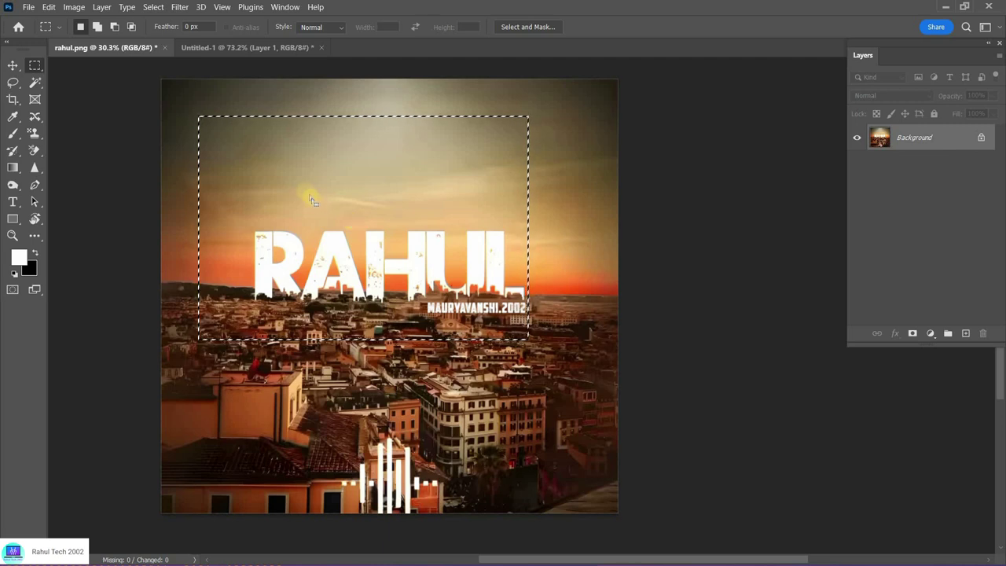
{"action": "right_click", "coordinate": [290, 174]}
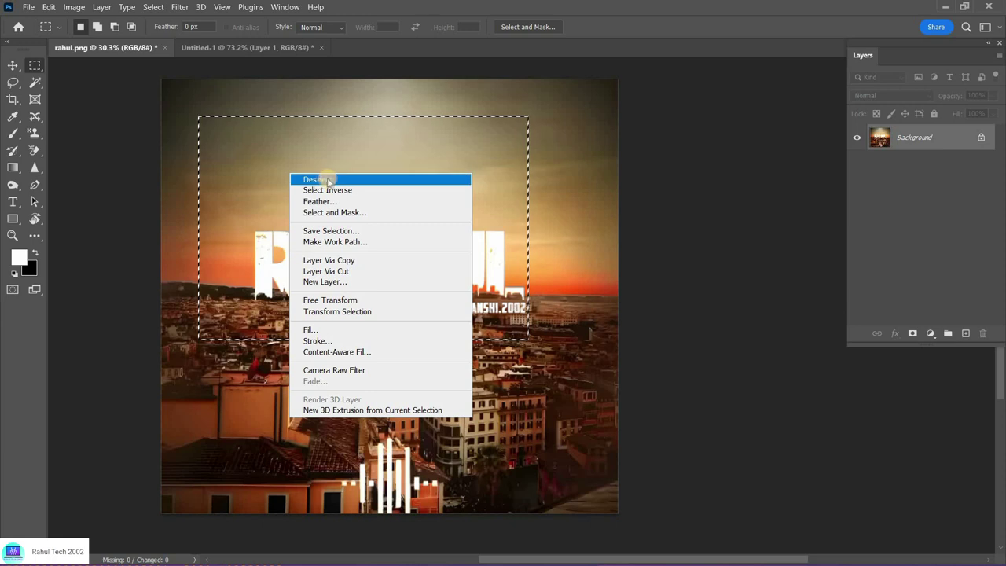
{"action": "left_click", "coordinate": [329, 180]}
{"action": "left_click_drag", "start_coordinate": [454, 341], "coordinate": [288, 148]}
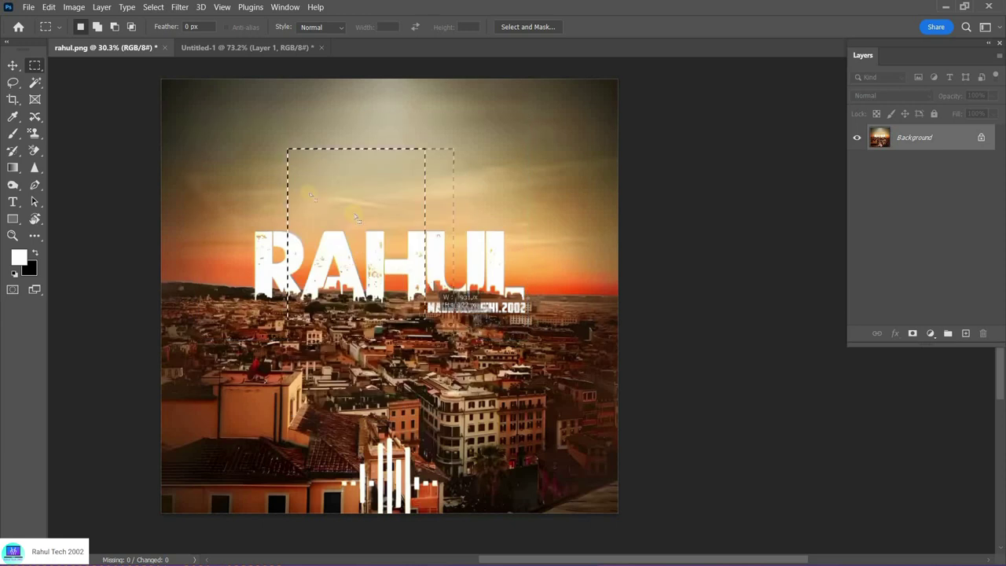
{"action": "left_click_drag", "start_coordinate": [202, 142], "coordinate": [299, 209]}
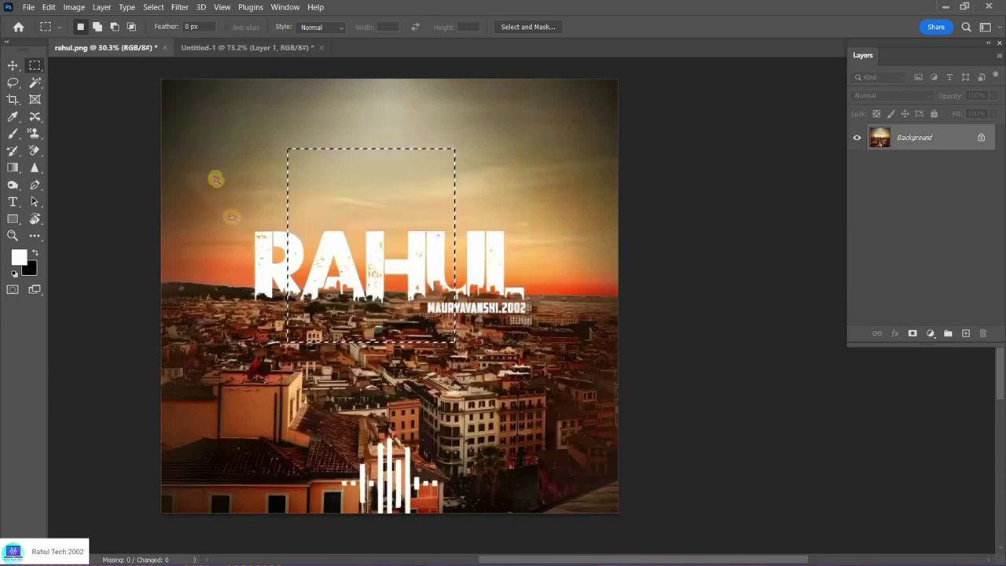
{"action": "right_click", "coordinate": [286, 164]}
{"action": "left_click", "coordinate": [311, 173]}
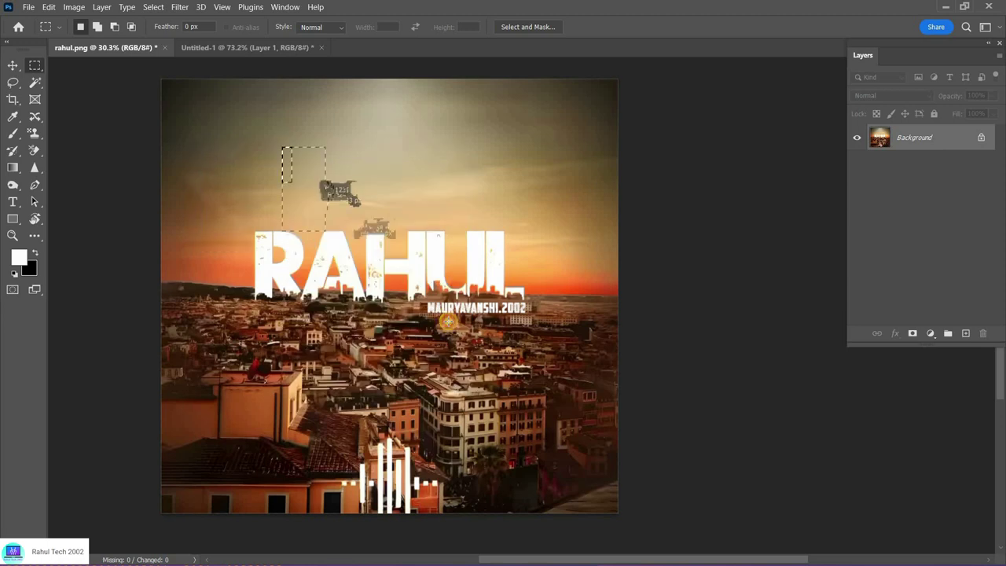
{"action": "left_click_drag", "start_coordinate": [282, 147], "coordinate": [449, 321]}
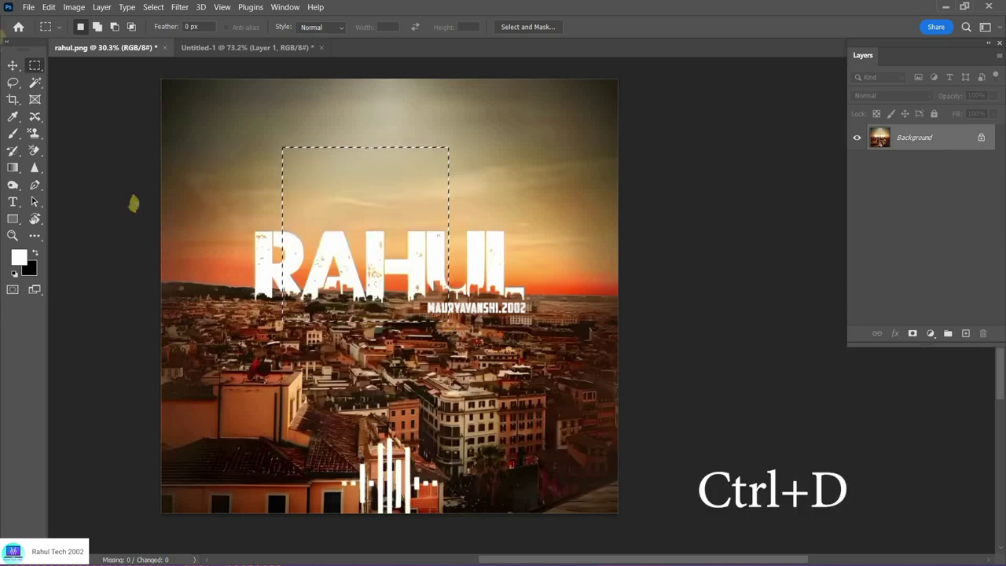
{"action": "key", "text": "ctrl+d"}
{"action": "right_click", "coordinate": [35, 66]}
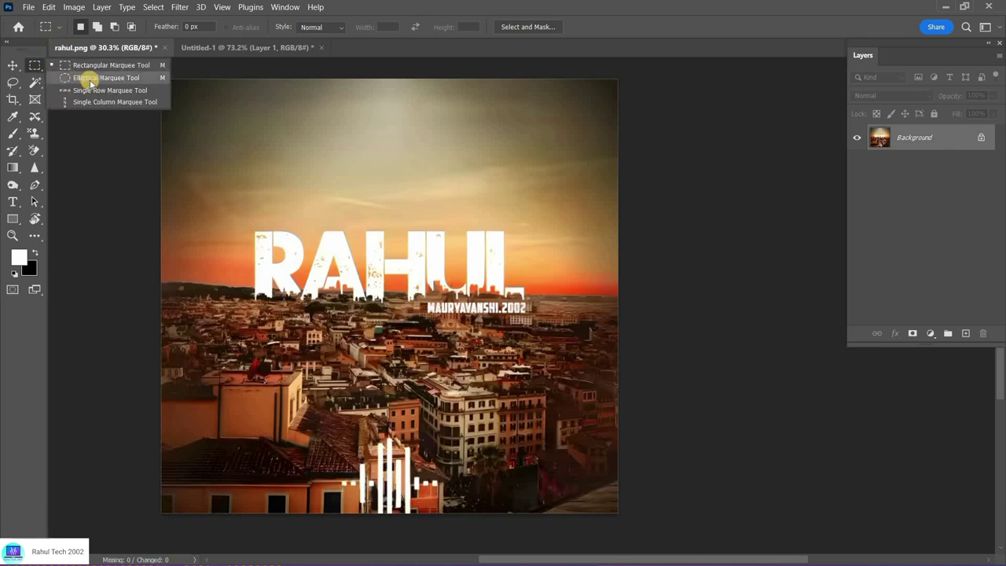
Select a large circle over the city image with the Elliptical Marquee.
{"action": "left_click", "coordinate": [183, 119]}
{"action": "mouse_move", "coordinate": [207, 122]}
{"action": "left_mouse_down"}
{"action": "mouse_move", "coordinate": [551, 399]}
{"action": "mouse_move", "coordinate": [550, 454]}
{"action": "left_mouse_up"}
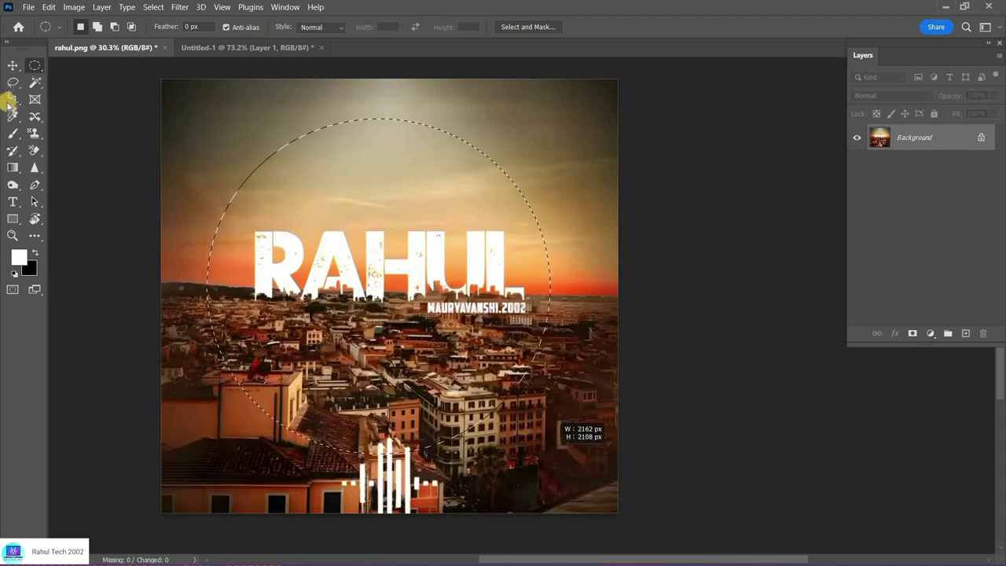
{"action": "key", "text": "v"}
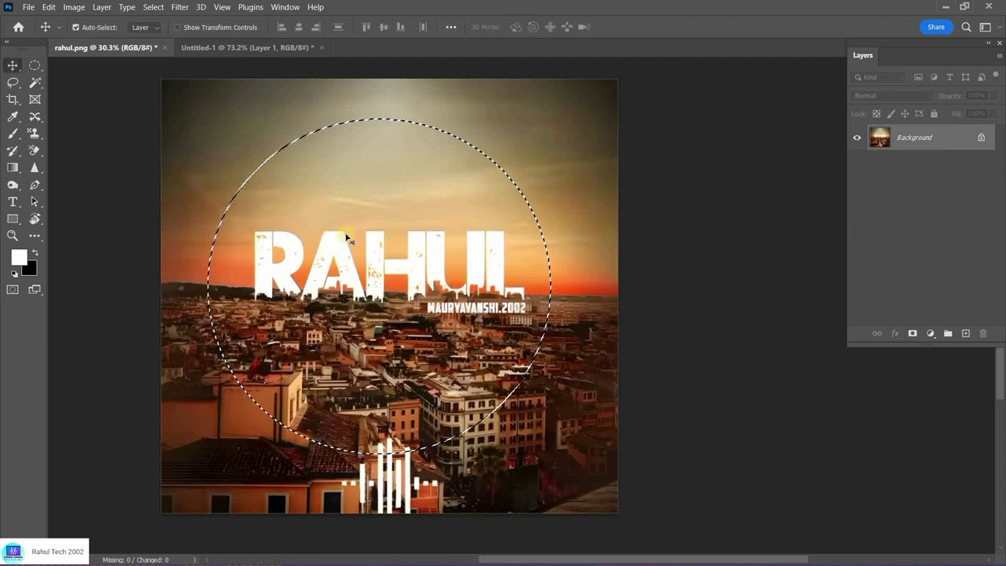
Drag the circular cut-out into Untitled-1 as Layer 2 and reposition it on the canvas.
{"action": "mouse_move", "coordinate": [385, 299]}
{"action": "left_mouse_down"}
{"action": "mouse_move", "coordinate": [259, 50]}
{"action": "mouse_move", "coordinate": [353, 206]}
{"action": "left_mouse_up"}
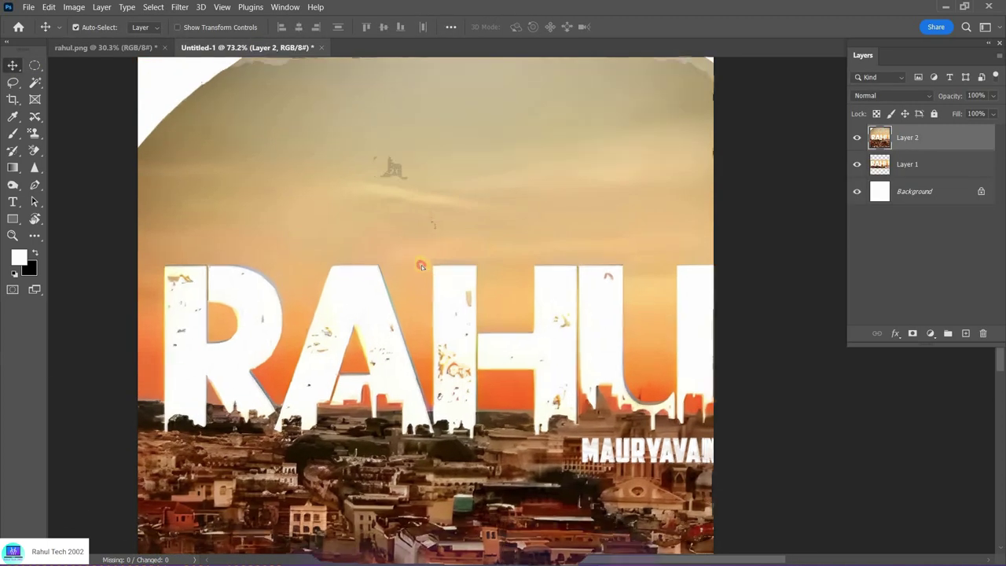
{"action": "left_click_drag", "start_coordinate": [393, 164], "coordinate": [419, 253]}
{"action": "left_click_drag", "start_coordinate": [408, 172], "coordinate": [588, 196]}
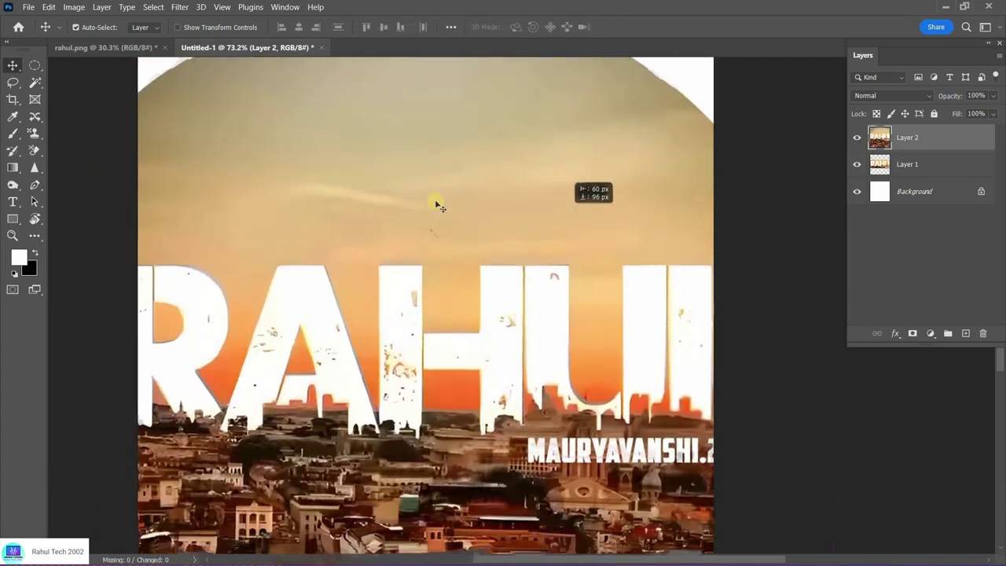
{"action": "left_click_drag", "start_coordinate": [588, 196], "coordinate": [436, 210]}
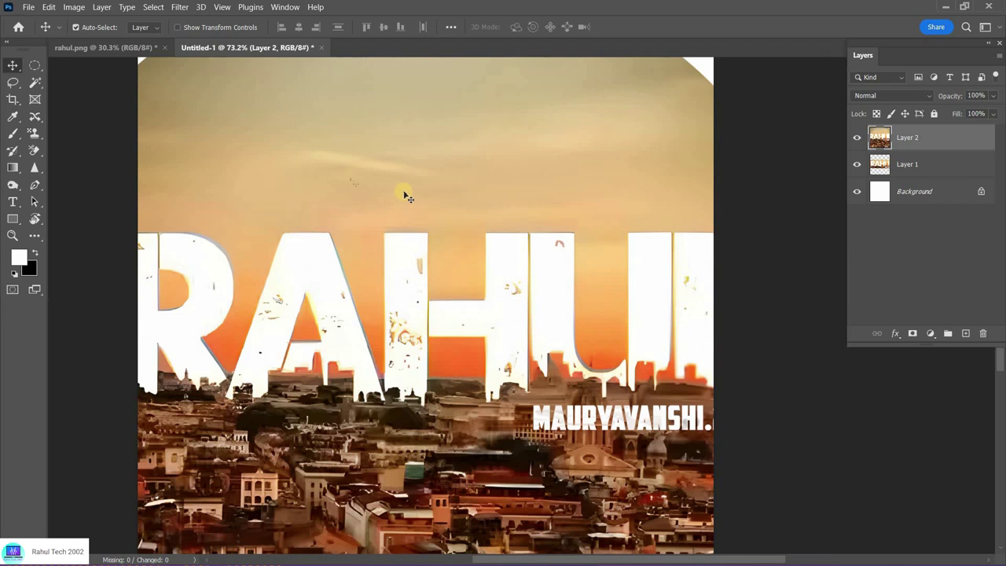
{"action": "key", "text": "ctrl+t"}
{"action": "left_click_drag", "start_coordinate": [343, 180], "coordinate": [388, 243]}
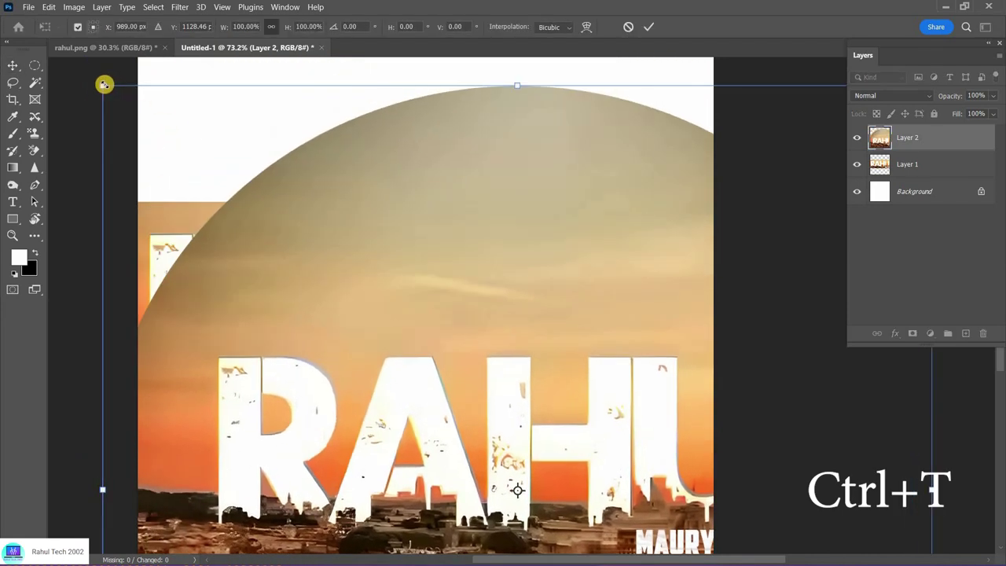
Scale the Layer 2 circle to about 37% and centre it over the RAHUL banner.
{"action": "left_click_drag", "start_coordinate": [102, 85], "coordinate": [241, 223]}
{"action": "left_click_drag", "start_coordinate": [393, 330], "coordinate": [469, 399]}
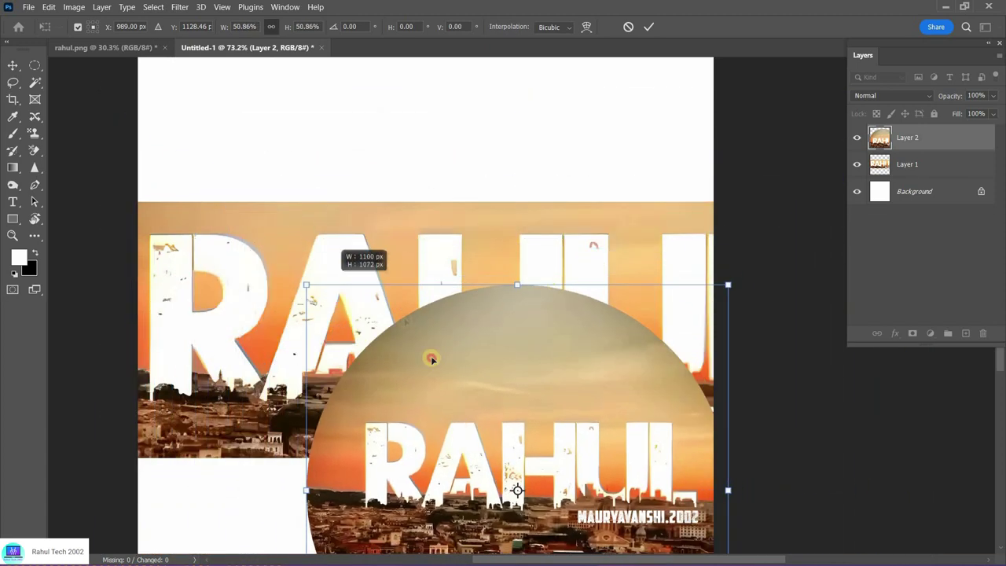
{"action": "key", "text": "ctrl+z"}
{"action": "left_click_drag", "start_coordinate": [220, 124], "coordinate": [261, 163]}
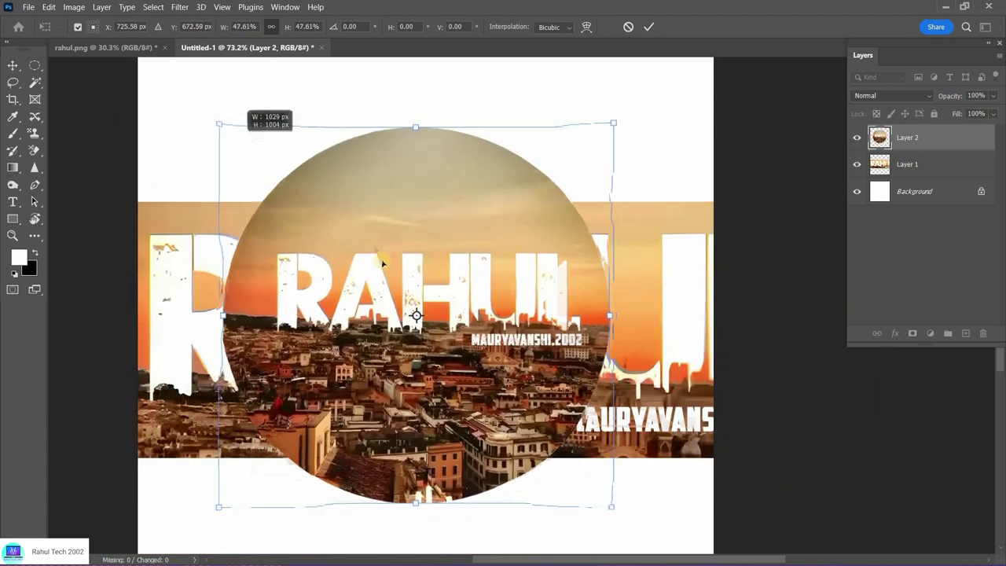
{"action": "left_click_drag", "start_coordinate": [378, 233], "coordinate": [375, 207]}
{"action": "key", "text": "Return"}
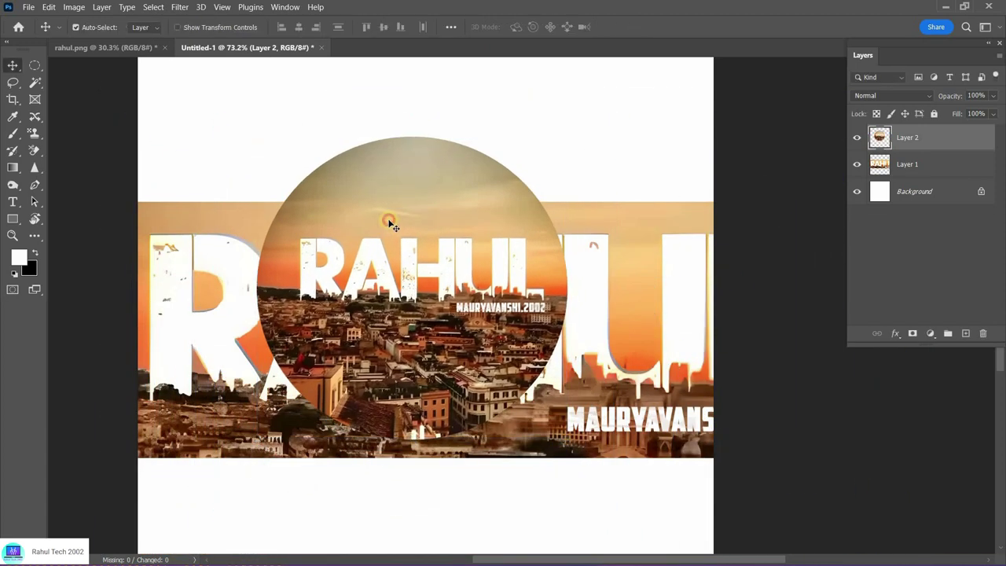
Float the Layers panel and toggle Layer 2 and Layer 1 visibility to compare them.
{"action": "left_click_drag", "start_coordinate": [851, 58], "coordinate": [768, 60]}
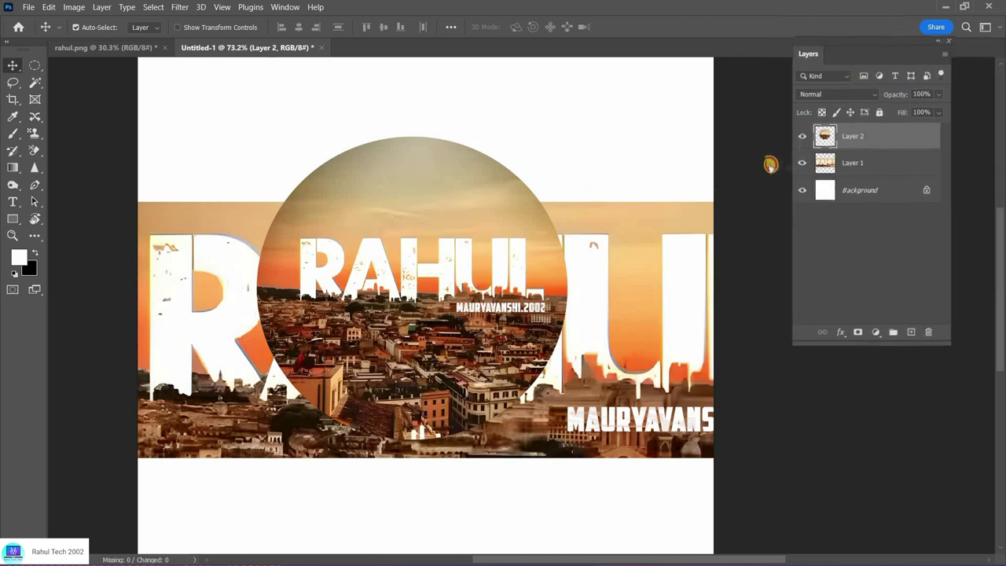
{"action": "left_click", "coordinate": [761, 143]}
{"action": "left_click", "coordinate": [760, 143]}
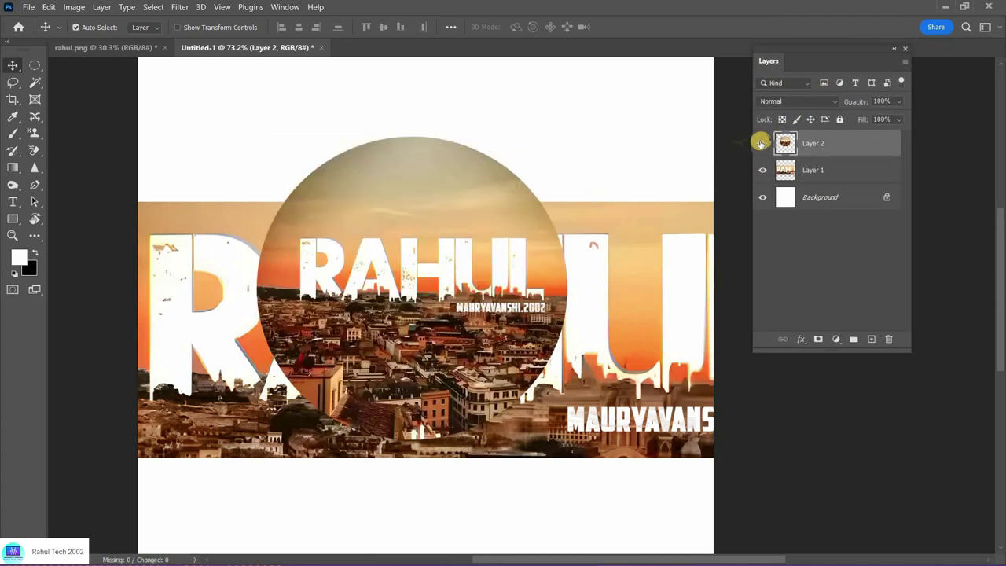
{"action": "left_click", "coordinate": [763, 170]}
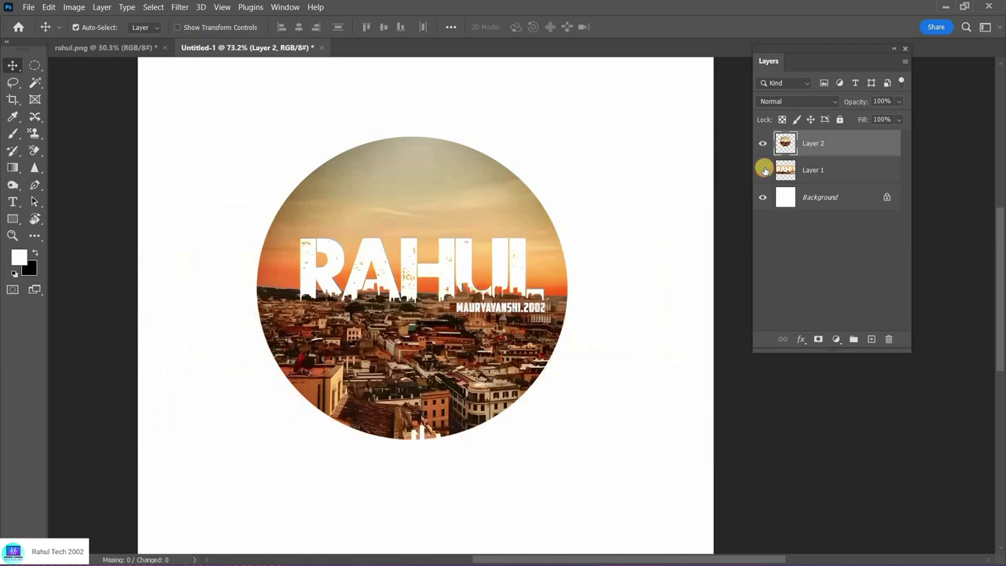
{"action": "left_click", "coordinate": [762, 169]}
Delete Layer 1 and Layer 2, confirming Yes for each deletion.
{"action": "left_click", "coordinate": [861, 168]}
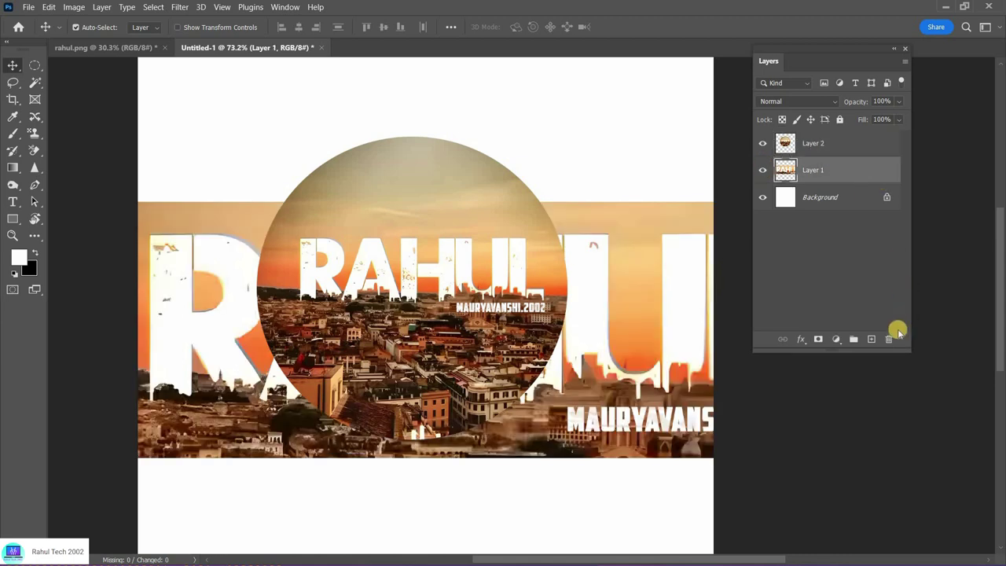
{"action": "left_click", "coordinate": [885, 340]}
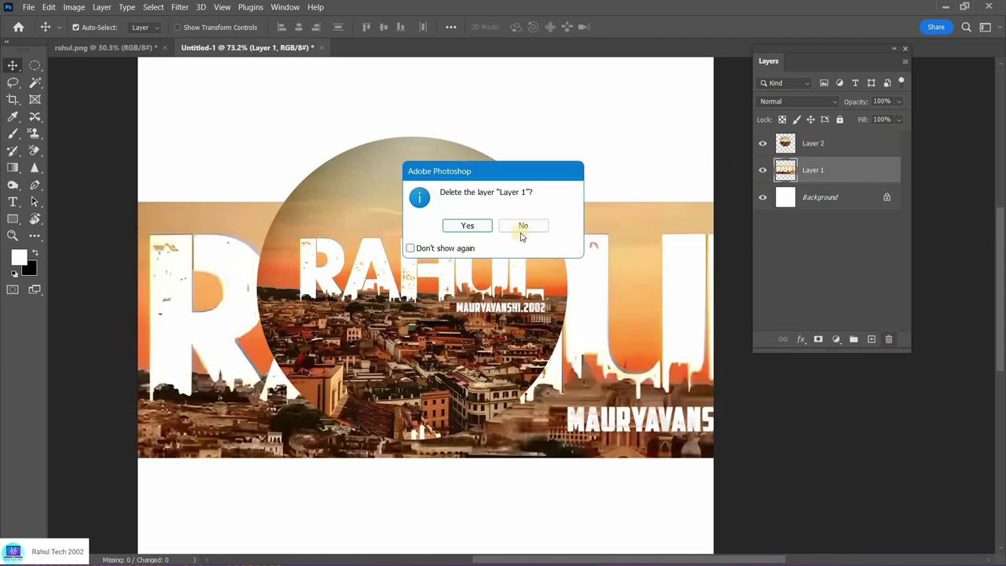
{"action": "left_click", "coordinate": [467, 225]}
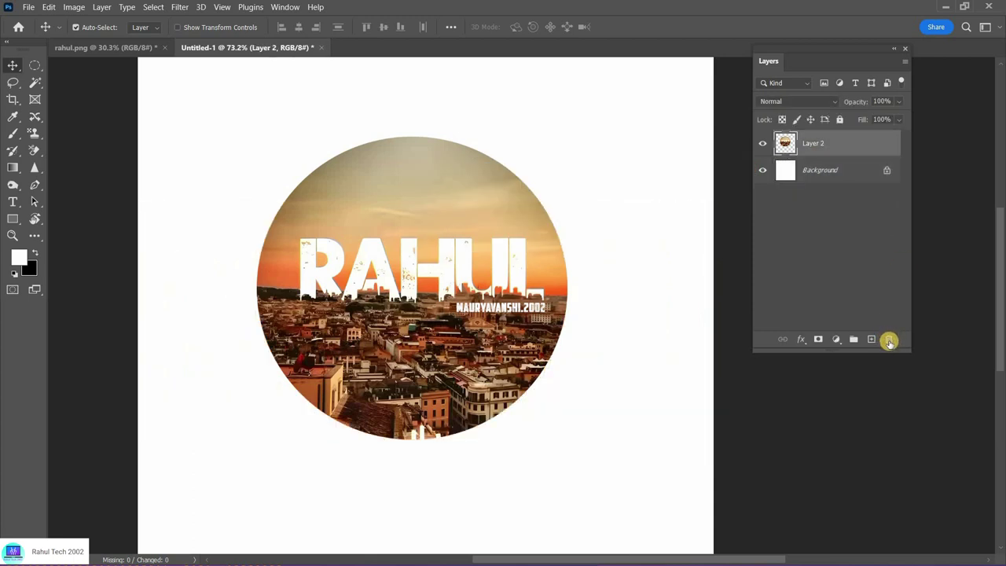
{"action": "key", "text": "Delete"}
{"action": "left_click", "coordinate": [478, 225]}
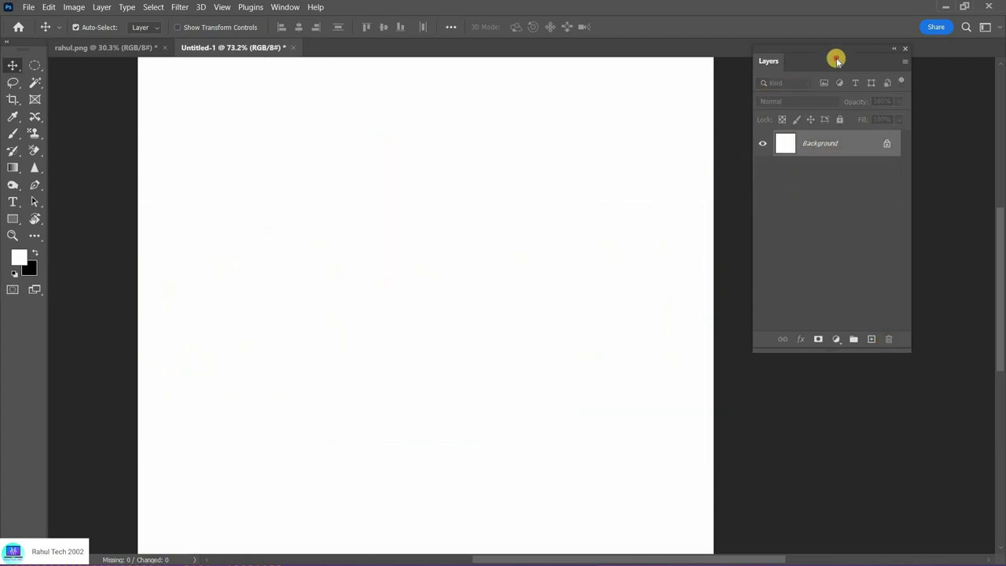
{"action": "left_click_drag", "start_coordinate": [880, 82], "coordinate": [935, 102]}
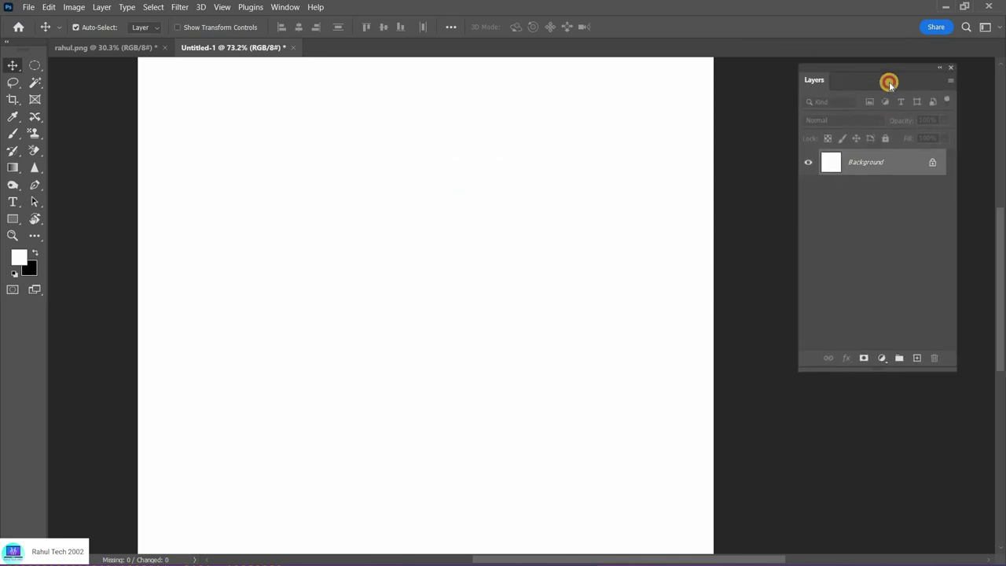
Return to rahul.png and clear its circular selection.
{"action": "left_click", "coordinate": [122, 49]}
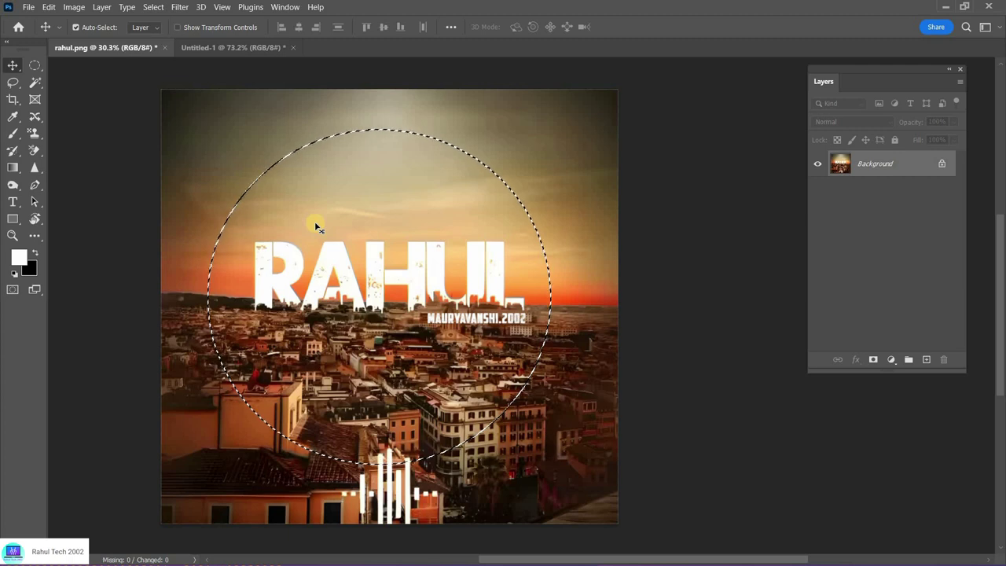
{"action": "key", "text": "ctrl+d"}
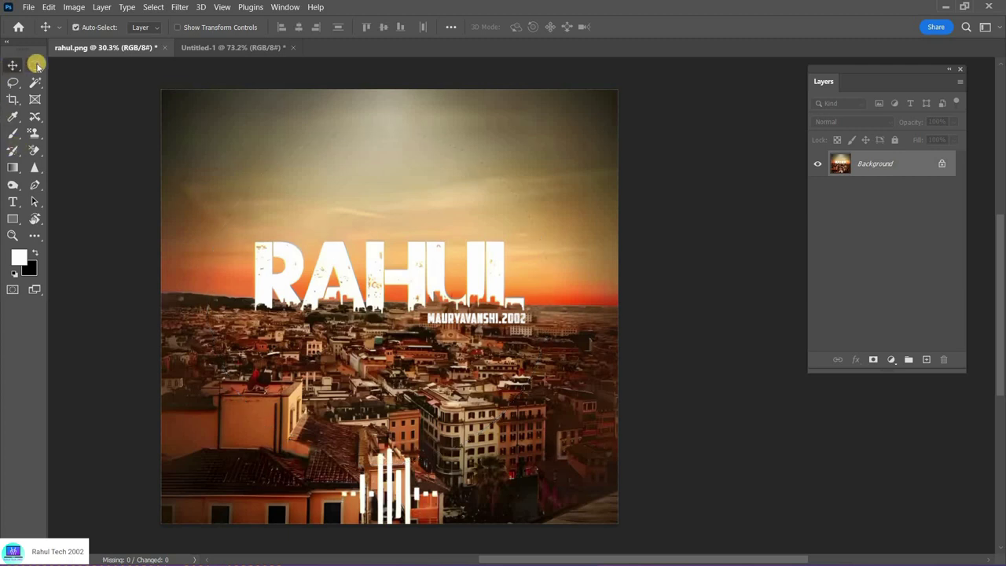
{"action": "left_click", "coordinate": [35, 66]}
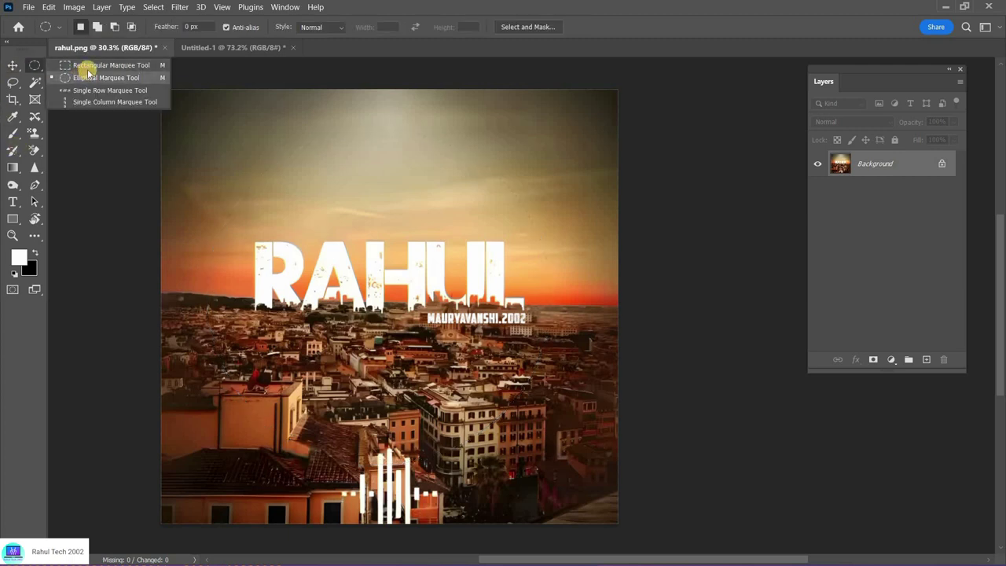
{"action": "left_click", "coordinate": [13, 67]}
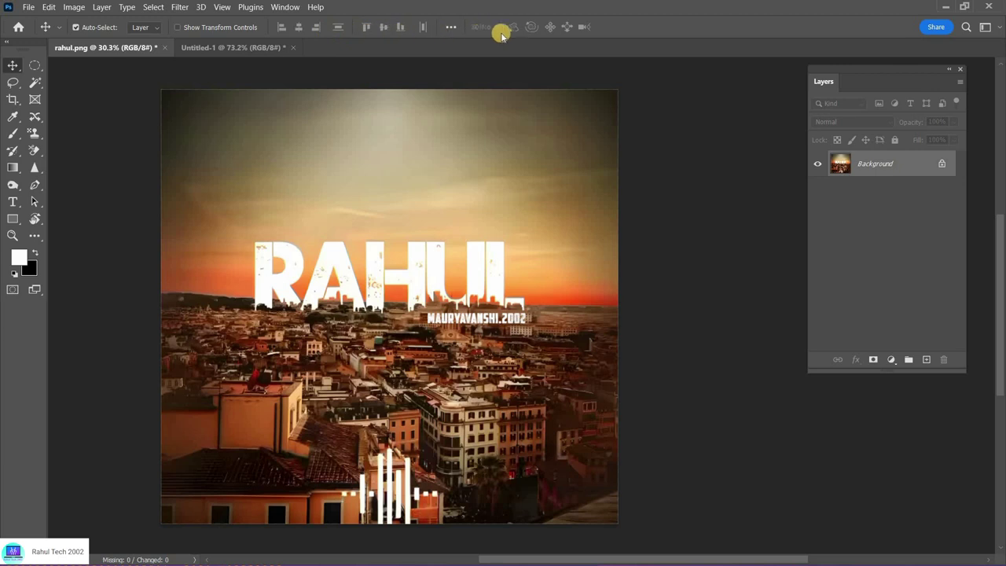
Choose the Rectangular Marquee, then return to the Move tool with Auto-Select enabled.
{"action": "left_click", "coordinate": [37, 66]}
{"action": "right_click", "coordinate": [37, 66]}
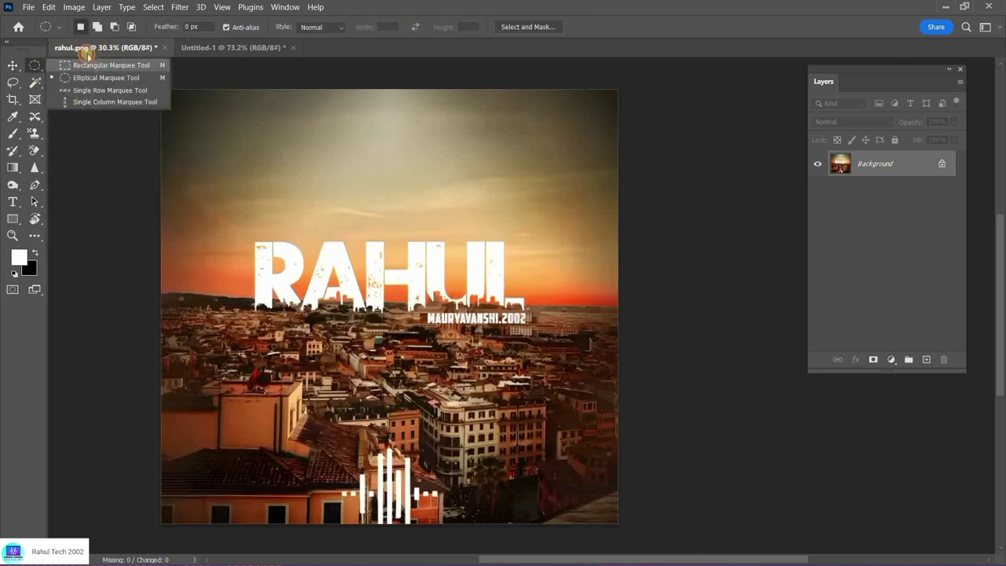
{"action": "left_click", "coordinate": [90, 65]}
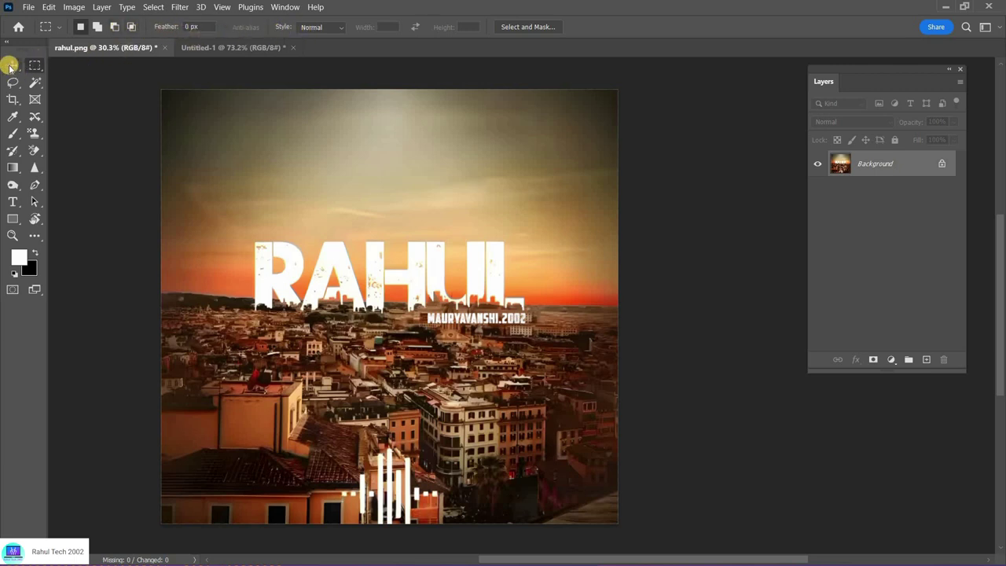
{"action": "right_click", "coordinate": [36, 65]}
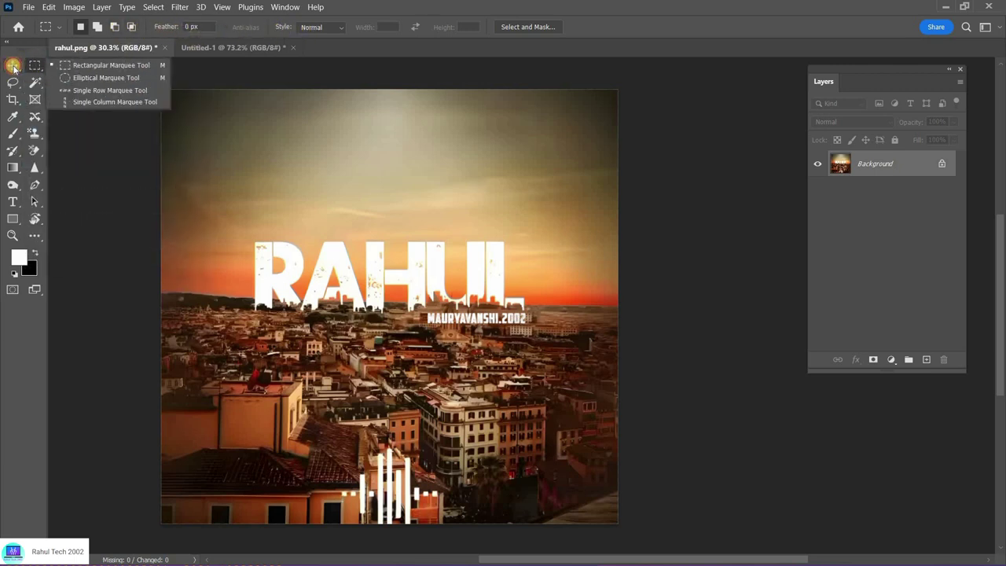
{"action": "left_click", "coordinate": [12, 66]}
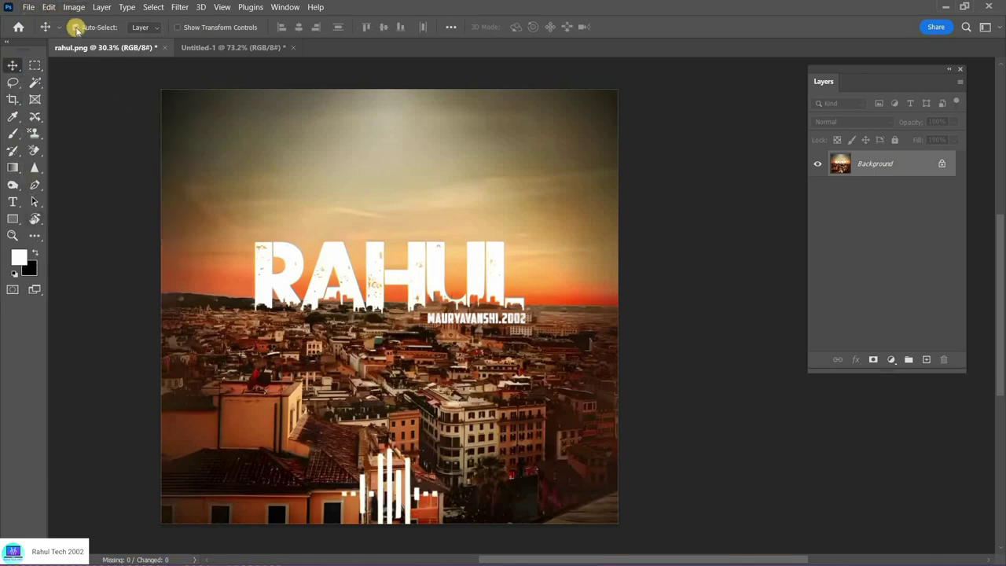
{"action": "left_click", "coordinate": [76, 27]}
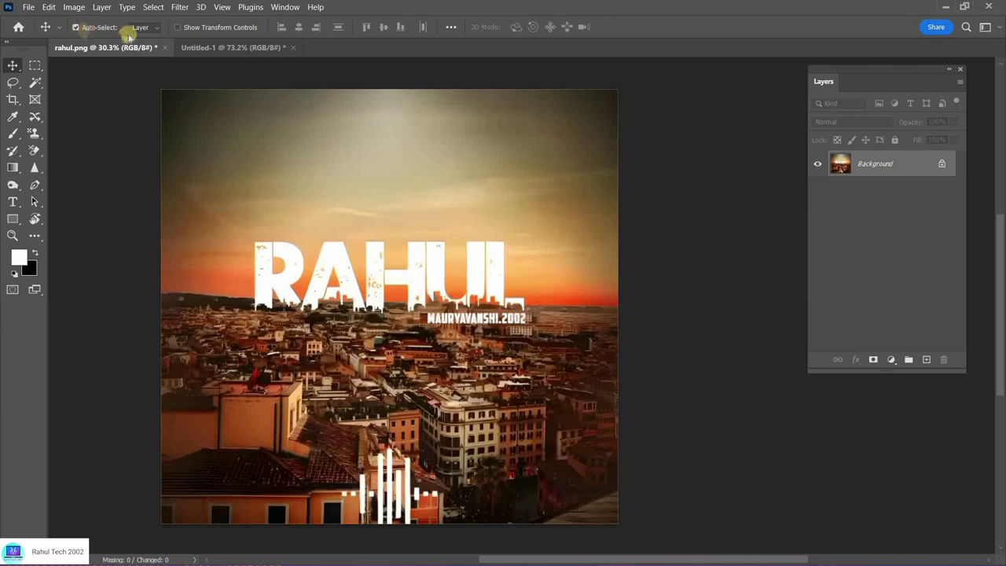
{"action": "left_click_drag", "start_coordinate": [815, 83], "coordinate": [728, 92]}
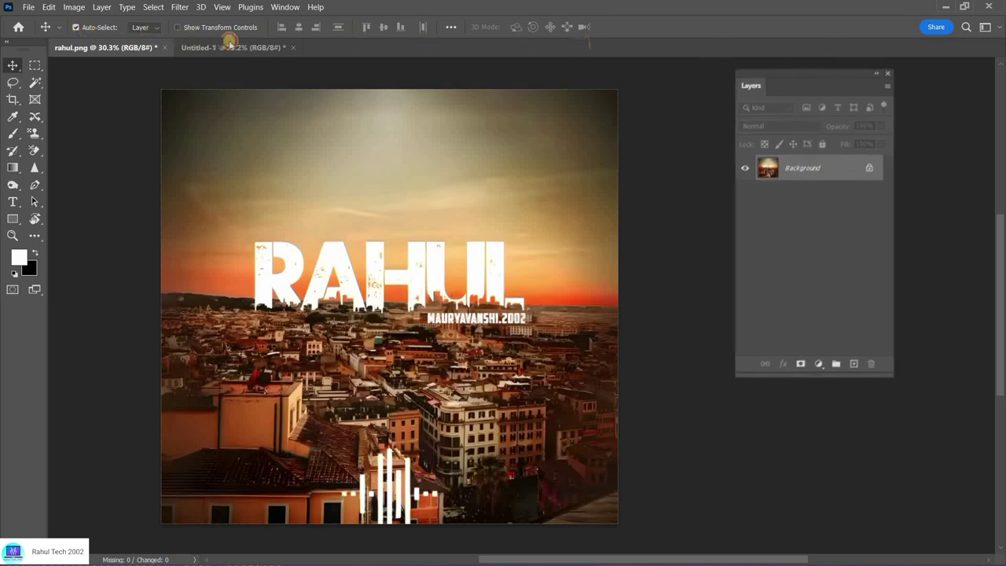
Show Untitled-1 and select the Brush Tool, entering 125 as the brush size.
{"action": "left_click", "coordinate": [247, 48]}
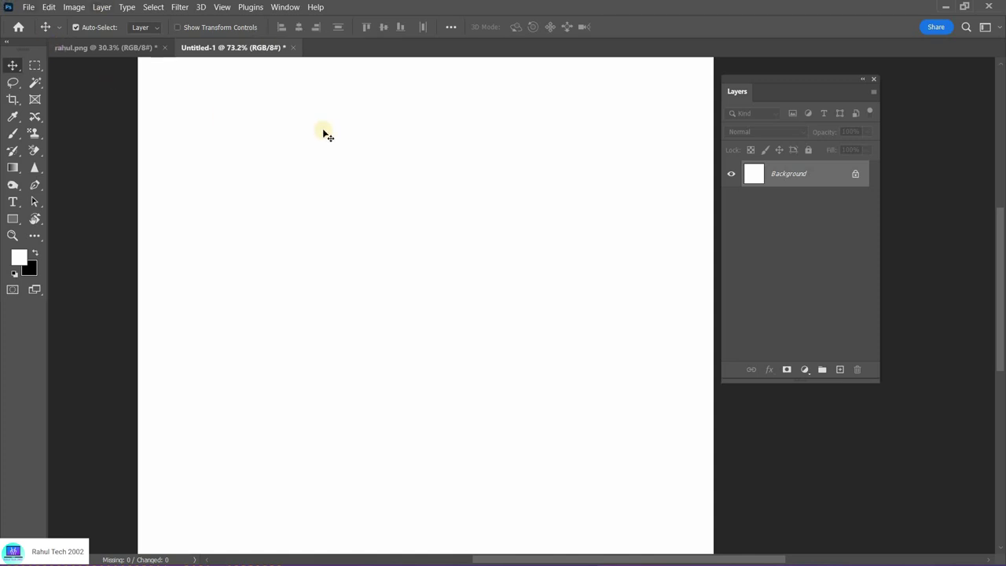
{"action": "left_click", "coordinate": [12, 134]}
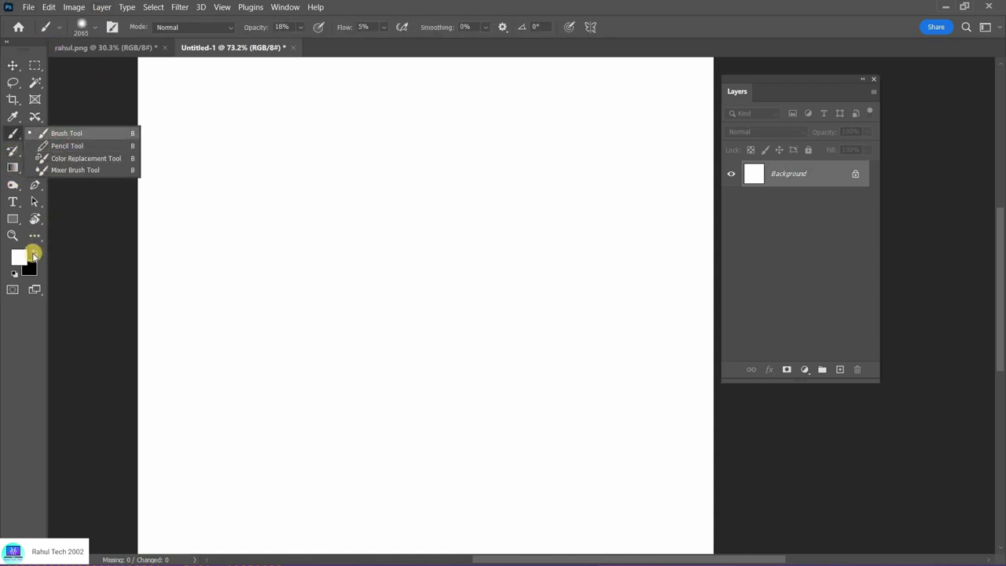
{"action": "left_click", "coordinate": [31, 253]}
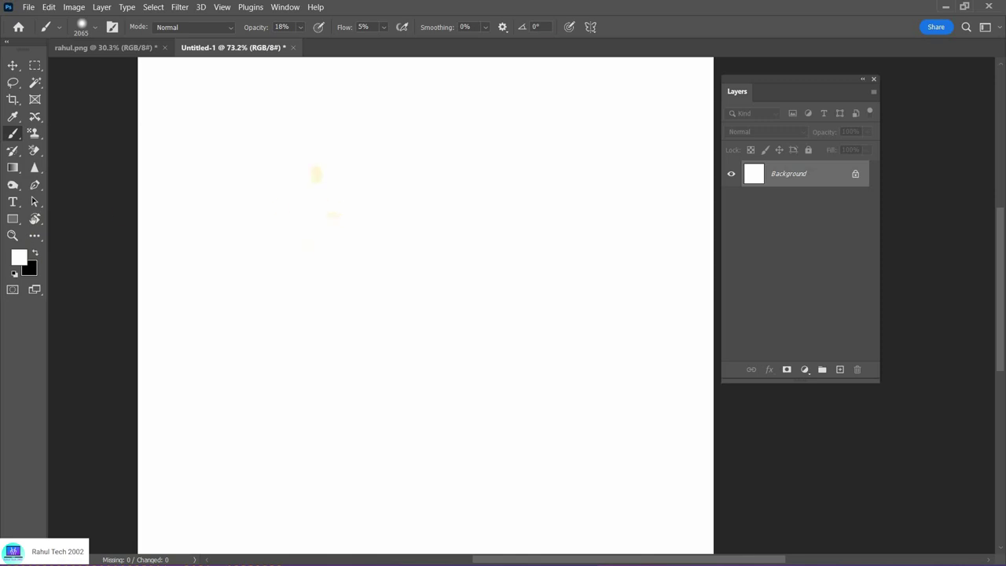
{"action": "left_click", "coordinate": [90, 26]}
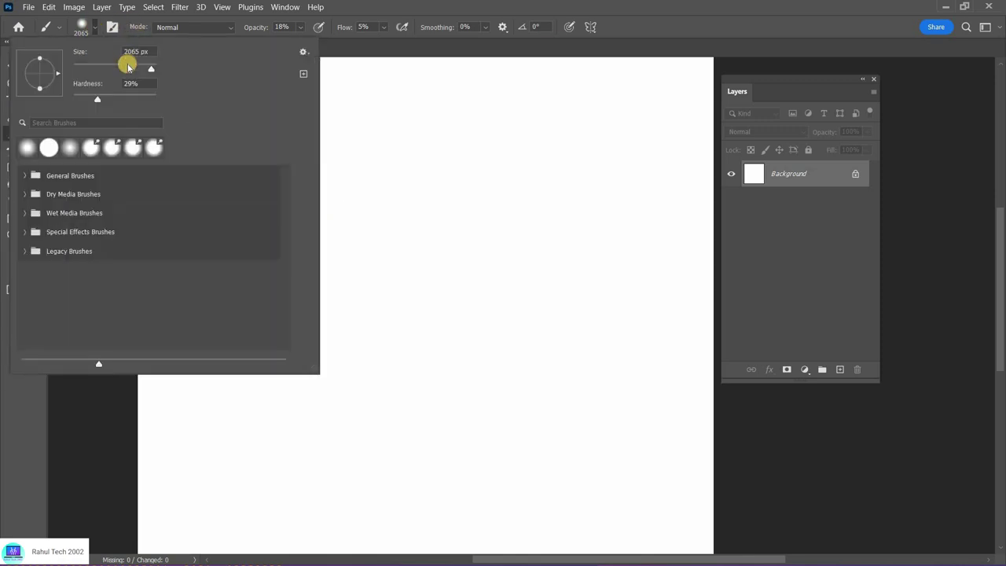
{"action": "type", "text": "125"}
{"action": "key", "text": "Return"}
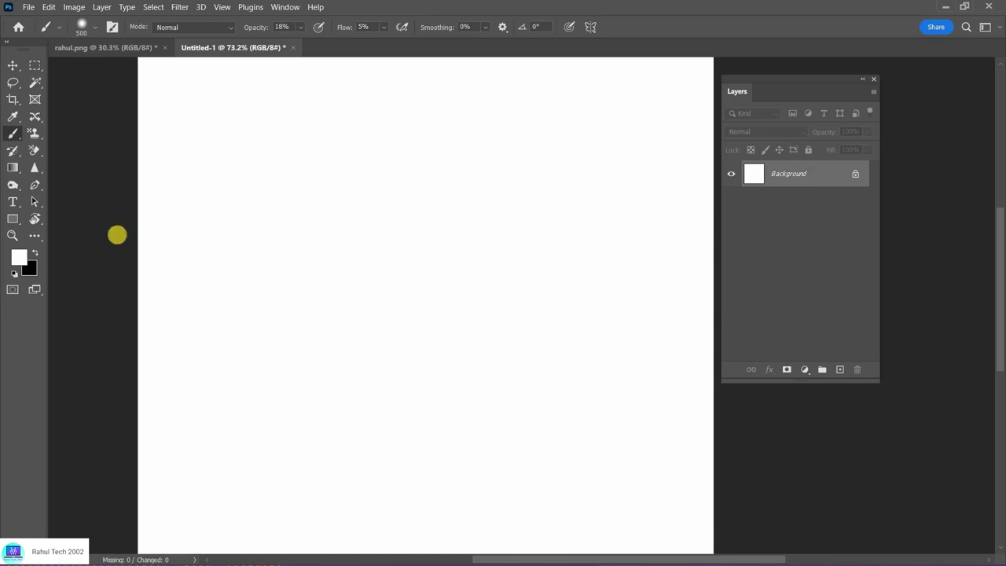
{"action": "right_click", "coordinate": [13, 135]}
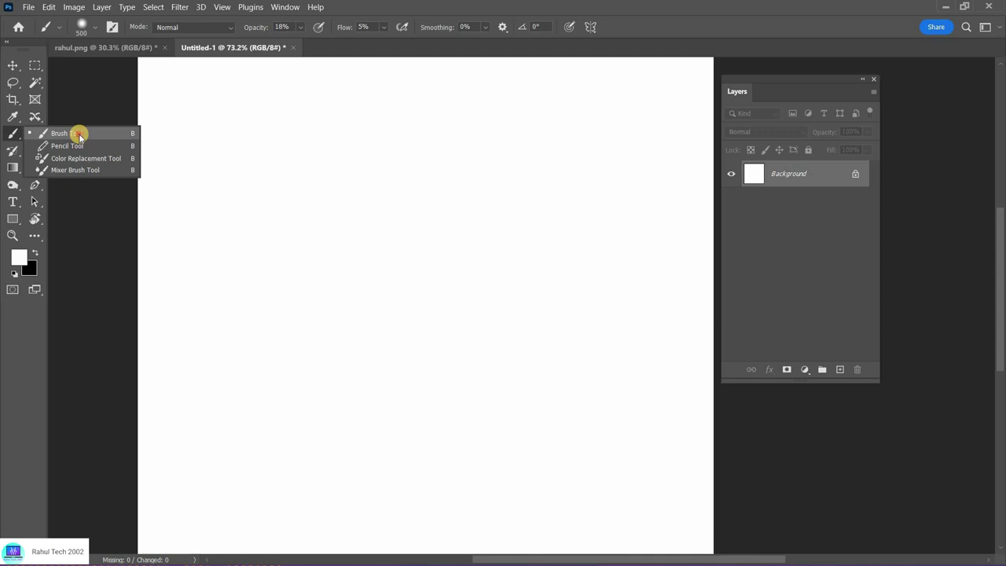
Set the brush's foreground colour to pure red.
{"action": "left_click", "coordinate": [18, 257]}
{"action": "left_click", "coordinate": [18, 258]}
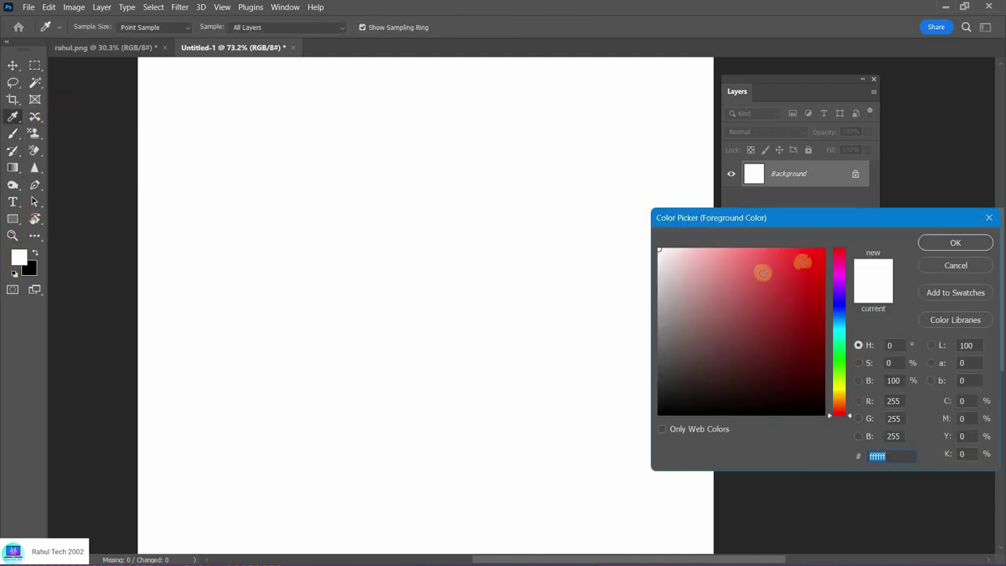
{"action": "left_click_drag", "start_coordinate": [844, 222], "coordinate": [342, 190]}
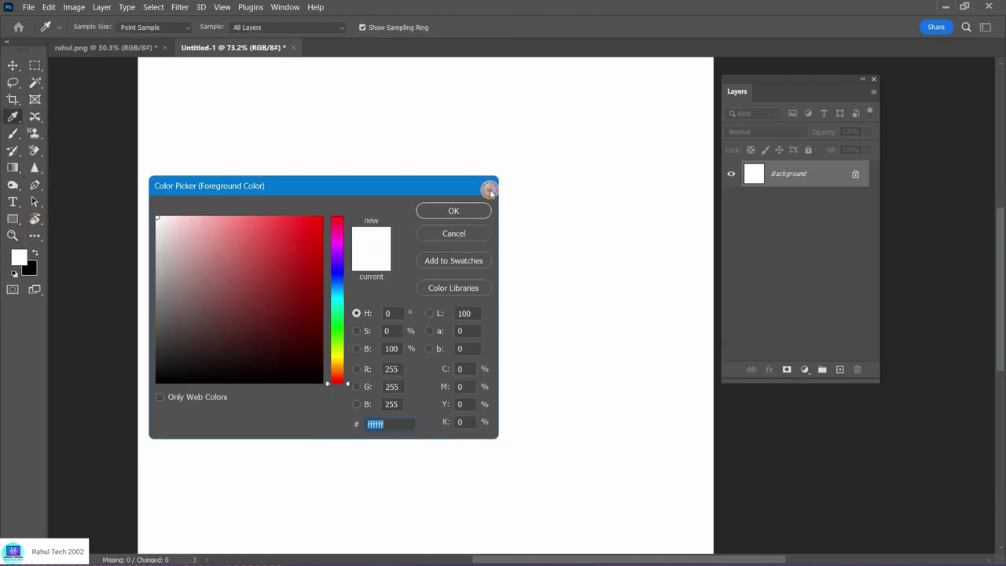
{"action": "key", "text": "Escape"}
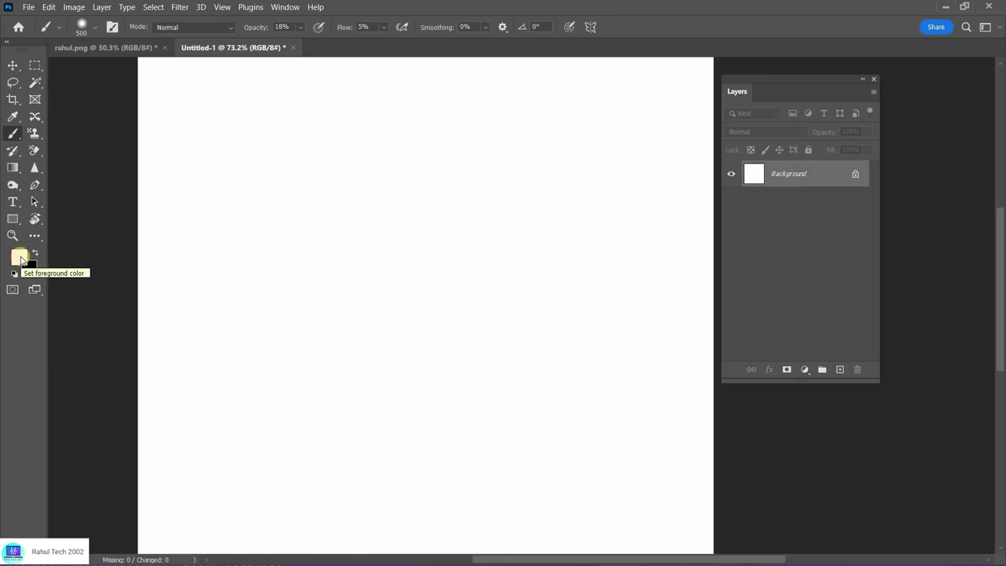
{"action": "left_click", "coordinate": [21, 259]}
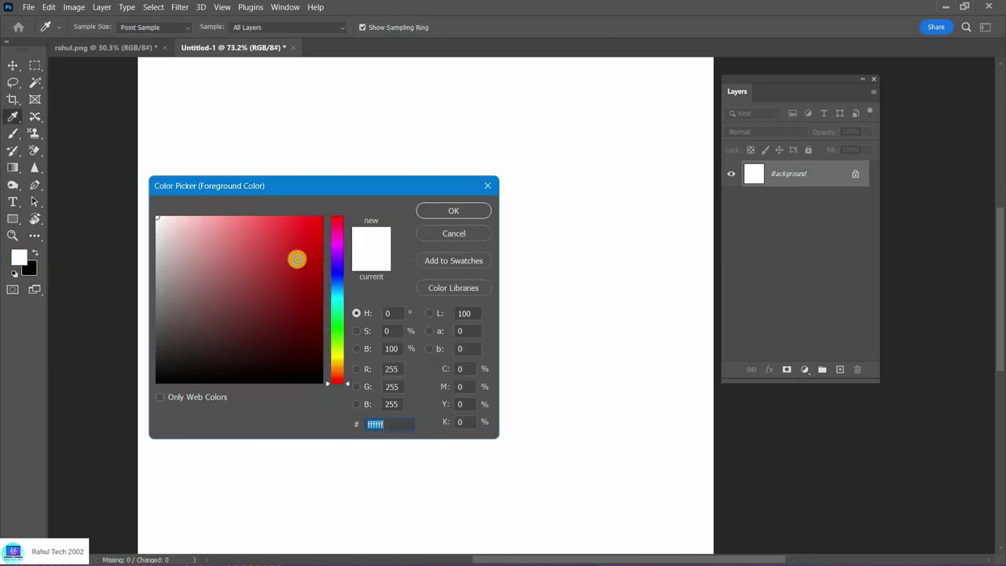
{"action": "left_click", "coordinate": [321, 217]}
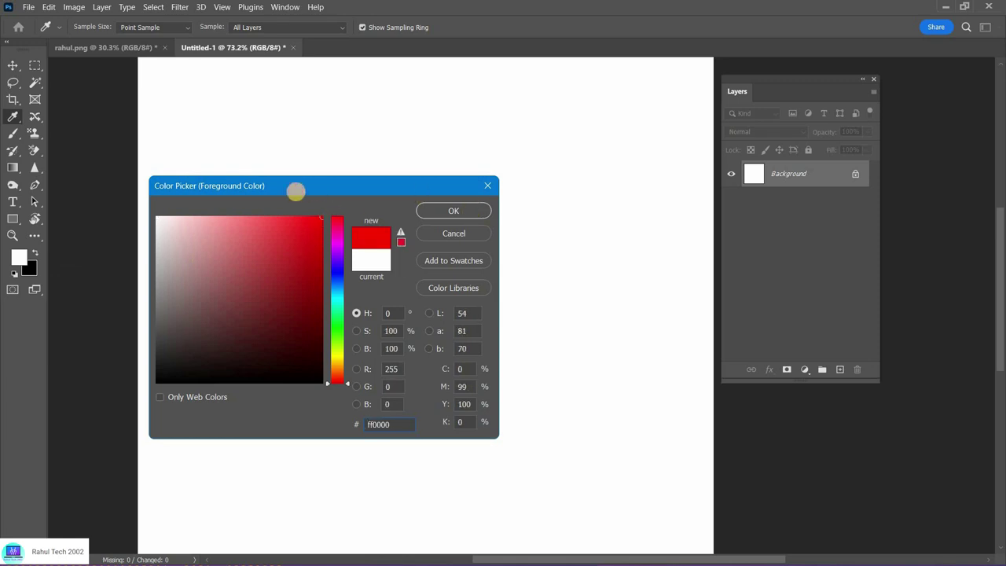
{"action": "key", "text": "Return"}
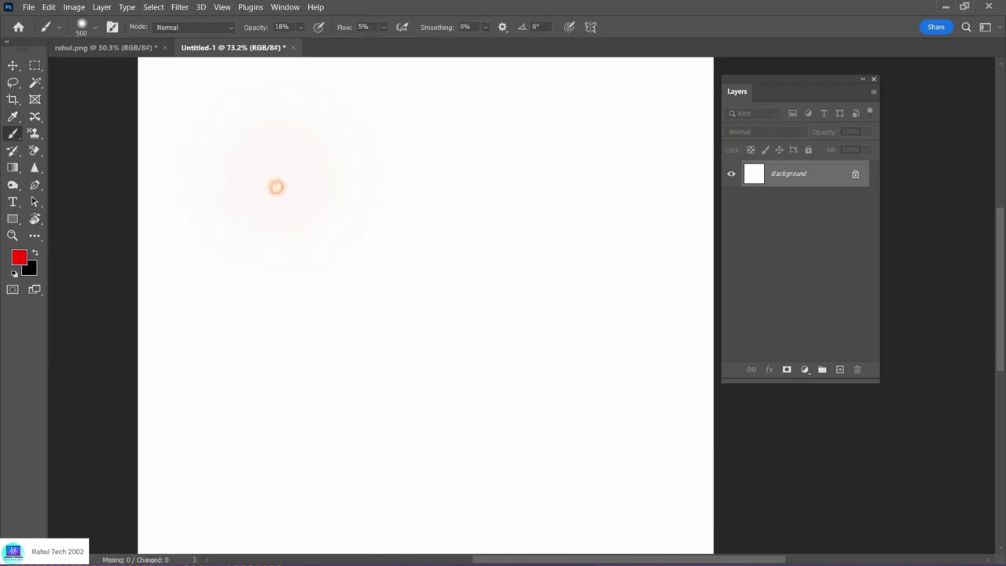
Raise brush opacity to 100% and flow, then paint a soft red dab at top left.
{"action": "mouse_move", "coordinate": [271, 197]}
{"action": "left_mouse_down"}
{"action": "mouse_move", "coordinate": [312, 184]}
{"action": "mouse_move", "coordinate": [286, 169]}
{"action": "left_mouse_up"}
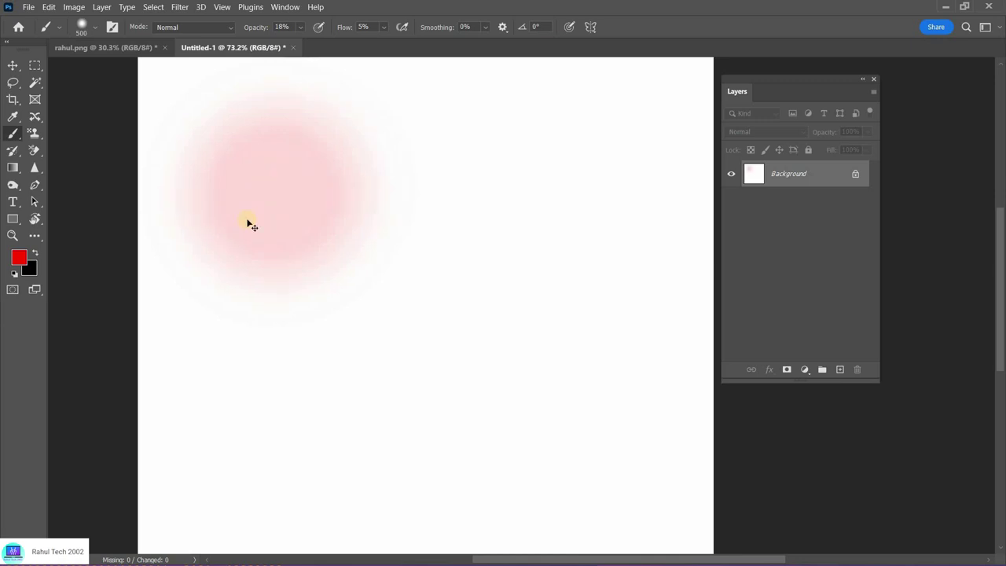
{"action": "key", "text": "ctrl+z"}
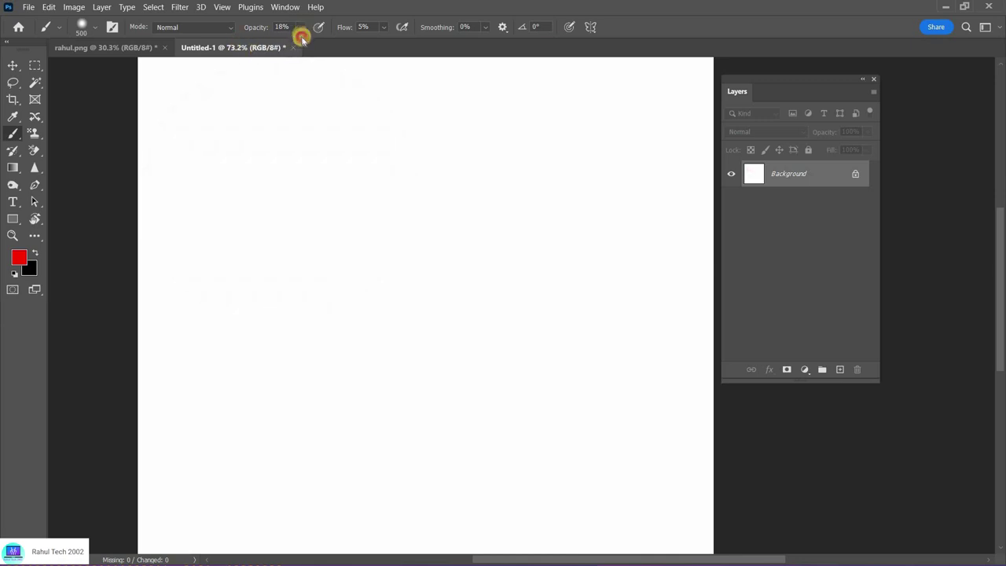
{"action": "left_click_drag", "start_coordinate": [302, 37], "coordinate": [454, 48]}
{"action": "left_click", "coordinate": [386, 29]}
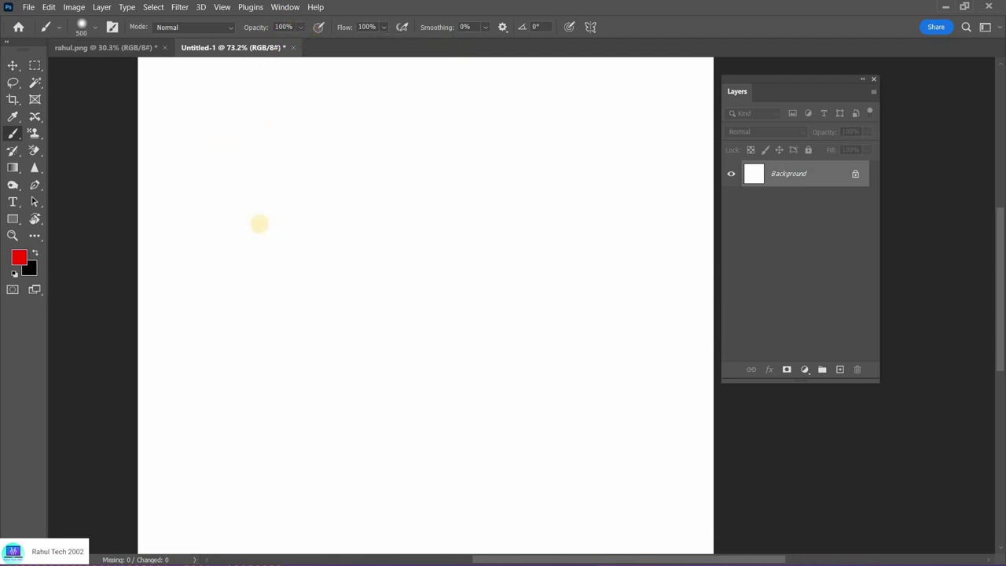
{"action": "left_click", "coordinate": [266, 172]}
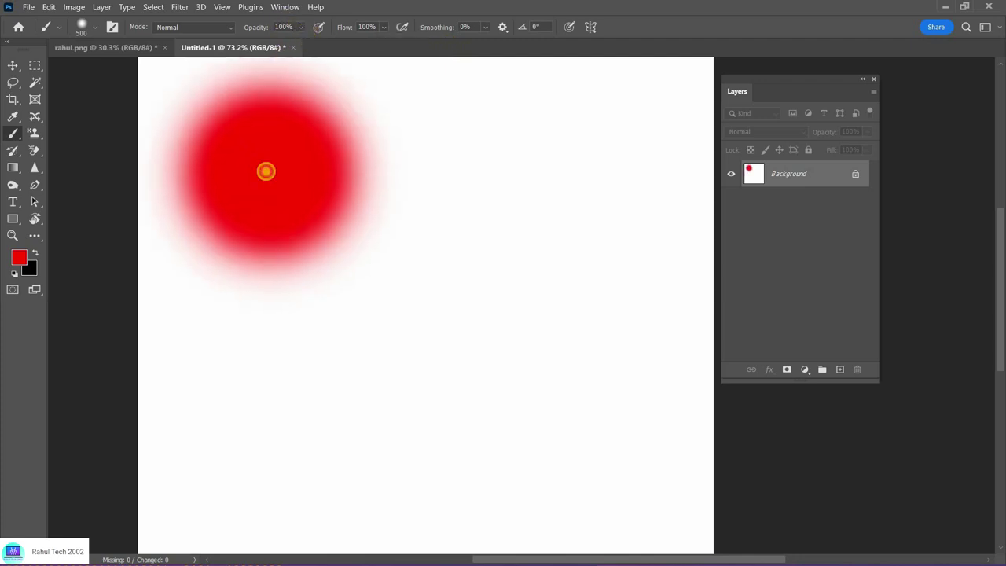
Try moving the red dab on the locked Background and dismiss the warning.
{"action": "key", "text": "v"}
{"action": "left_click_drag", "start_coordinate": [278, 224], "coordinate": [287, 234]}
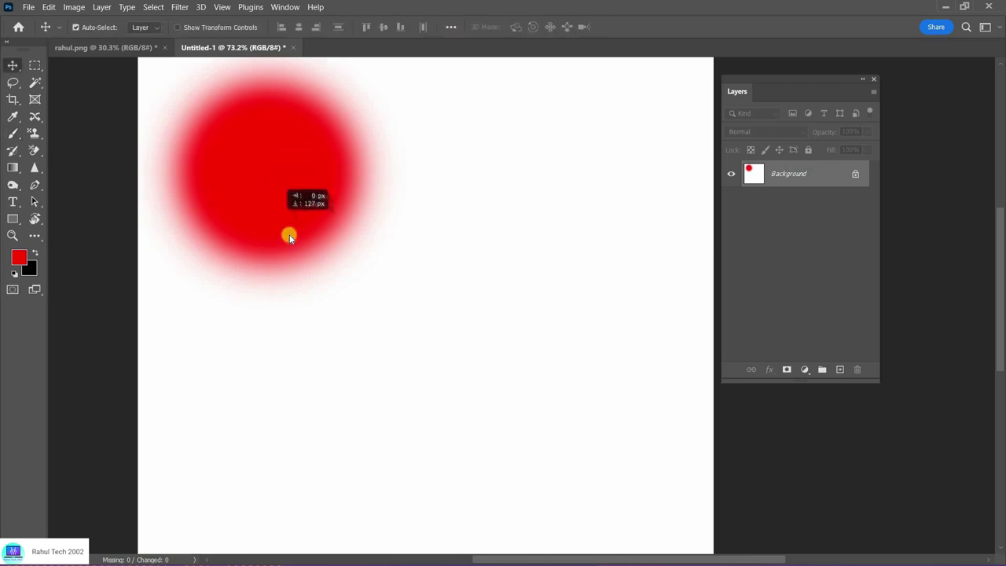
{"action": "key", "text": "Escape"}
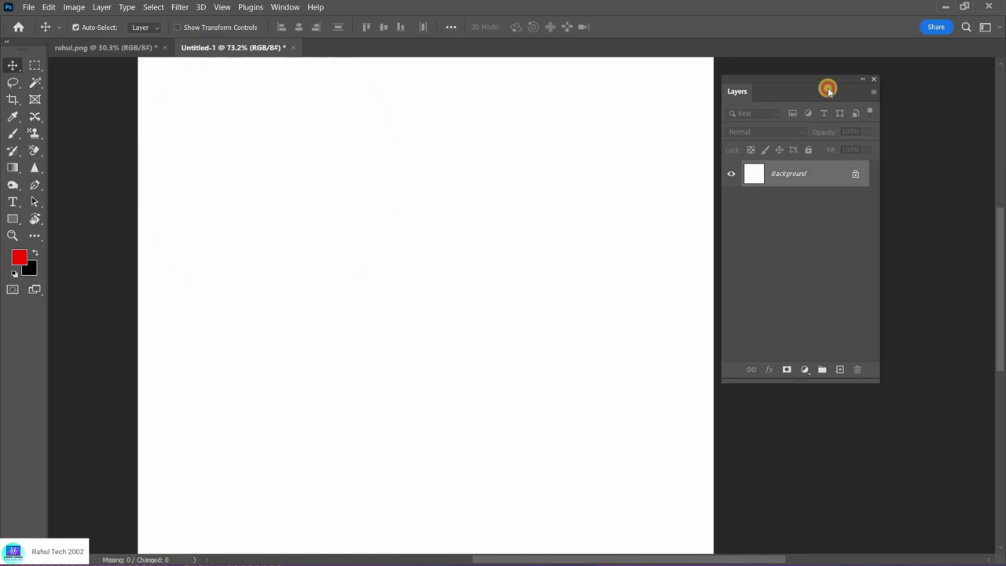
{"action": "left_click_drag", "start_coordinate": [829, 89], "coordinate": [826, 87]}
Add Layer 1, paint a soft red circle on it and nudge it up-left.
{"action": "left_click", "coordinate": [837, 368]}
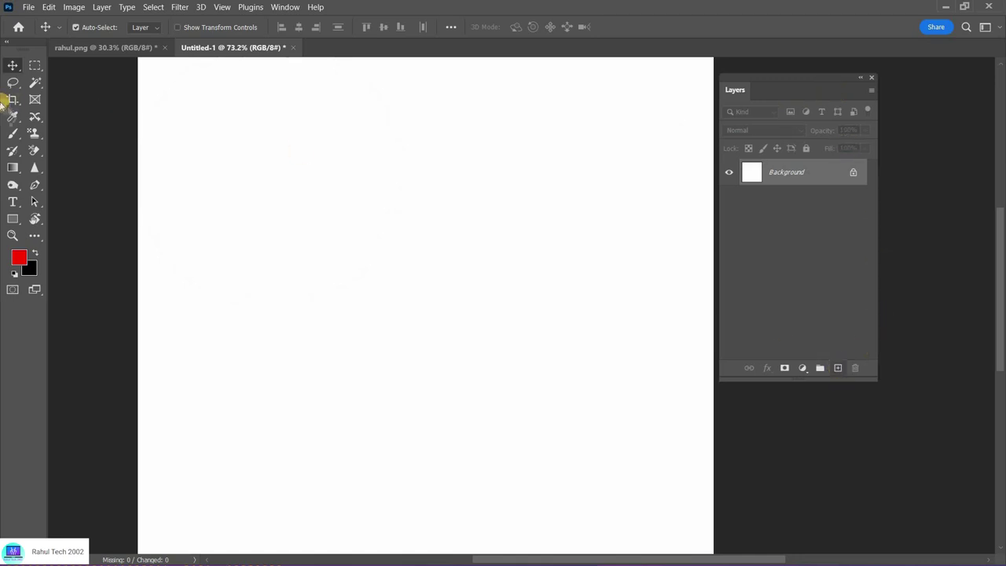
{"action": "left_click", "coordinate": [12, 134]}
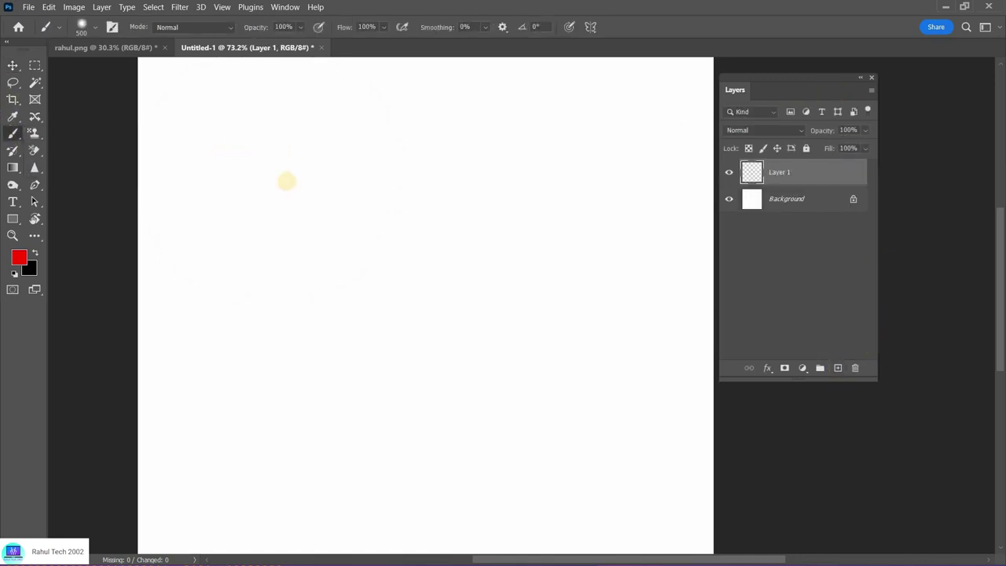
{"action": "left_click_drag", "start_coordinate": [280, 169], "coordinate": [294, 162]}
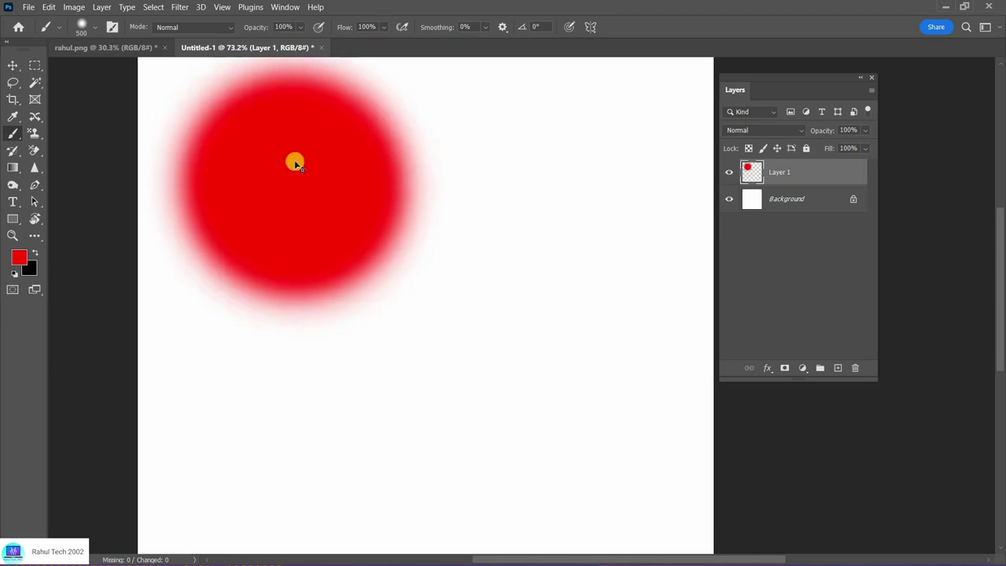
{"action": "key", "text": "v"}
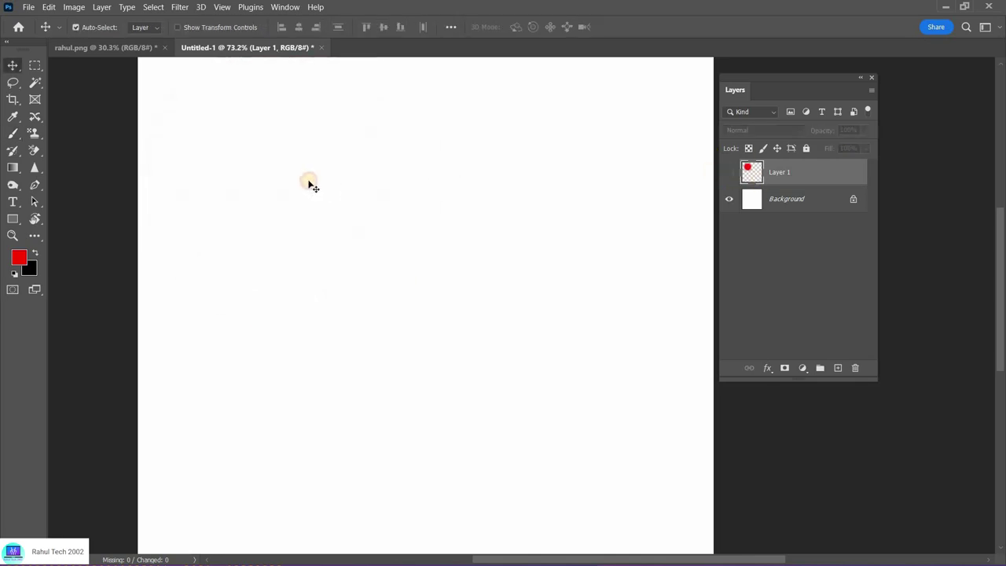
{"action": "left_click_drag", "start_coordinate": [310, 184], "coordinate": [319, 239]}
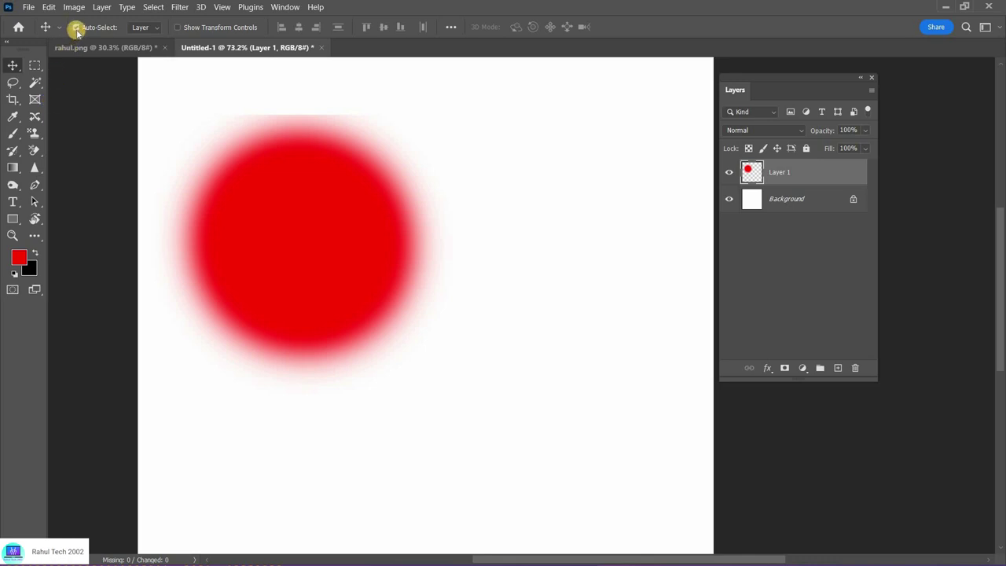
{"action": "left_click_drag", "start_coordinate": [287, 182], "coordinate": [275, 164]}
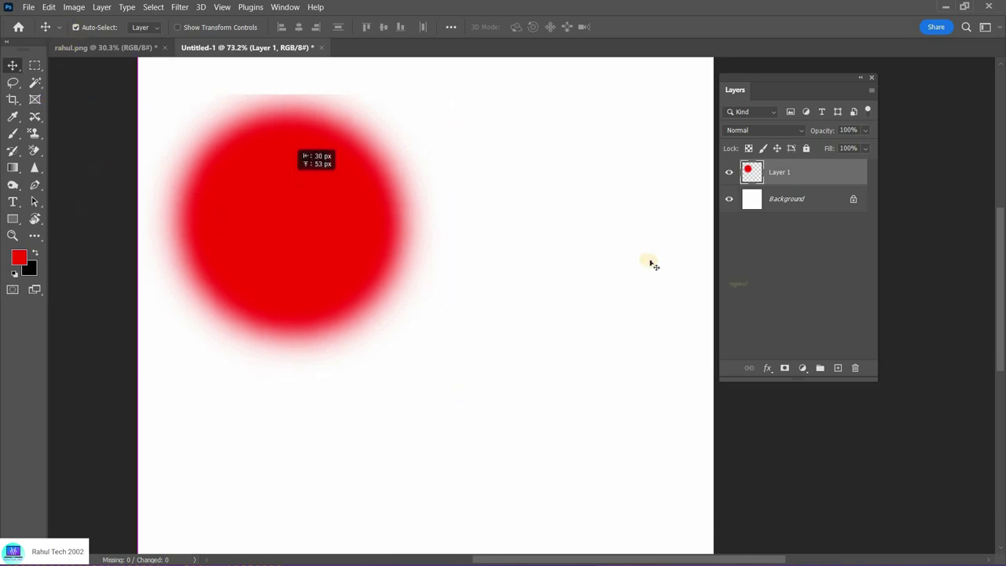
Add Layer 2, set the foreground to blue #2400ff, and stamp a 700 px soft blue circle.
{"action": "left_click", "coordinate": [839, 370]}
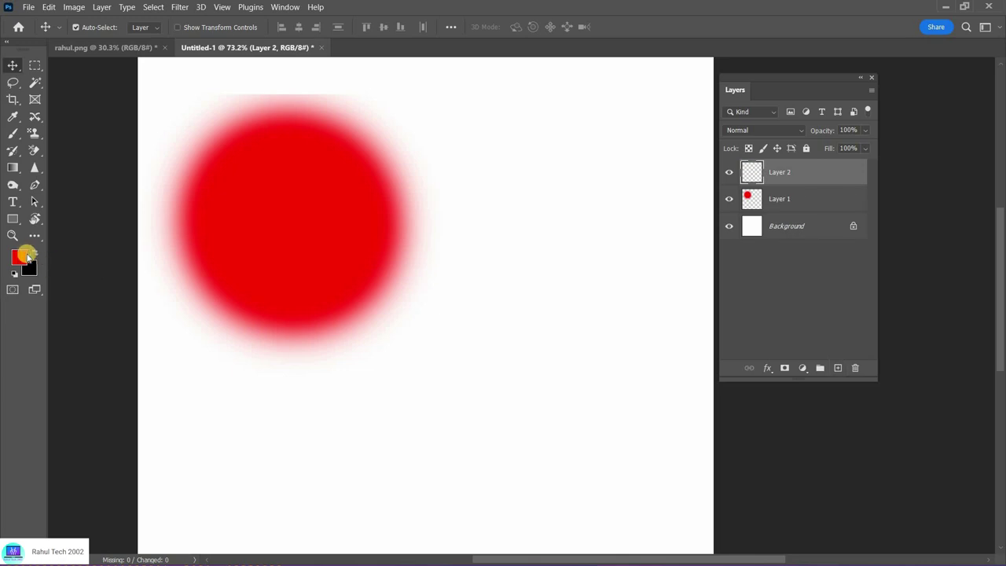
{"action": "left_click", "coordinate": [19, 257]}
{"action": "left_click", "coordinate": [337, 268]}
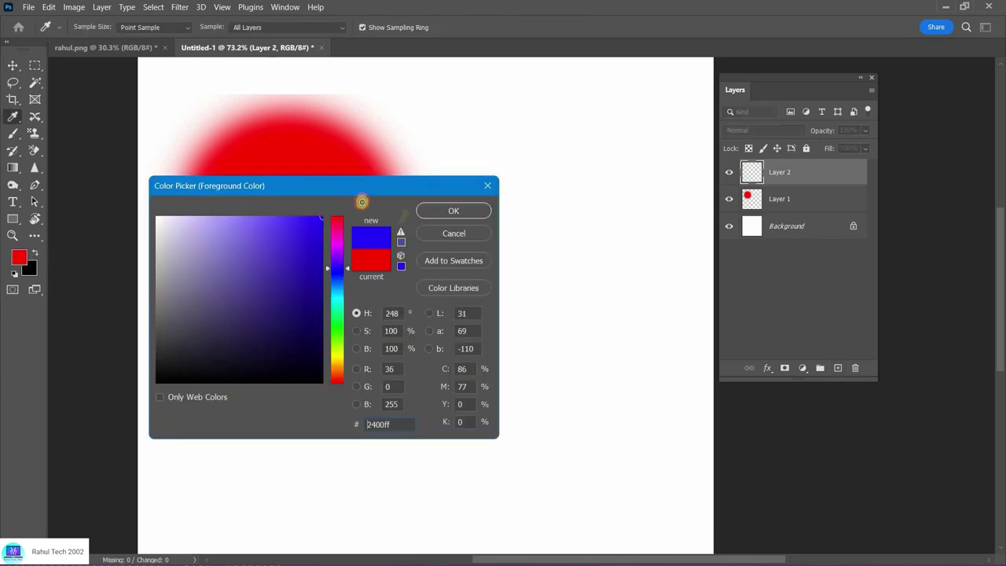
{"action": "left_click", "coordinate": [456, 212]}
{"action": "left_click", "coordinate": [14, 132]}
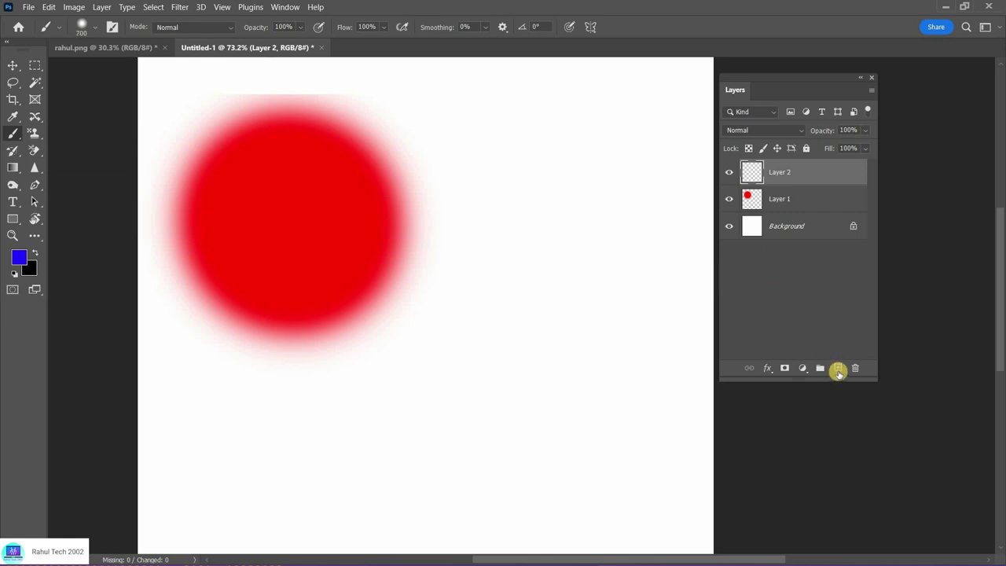
{"action": "key", "text": "bracketleft"}
{"action": "left_click", "coordinate": [505, 216]}
{"action": "left_click", "coordinate": [505, 216]}
{"action": "left_click", "coordinate": [504, 216]}
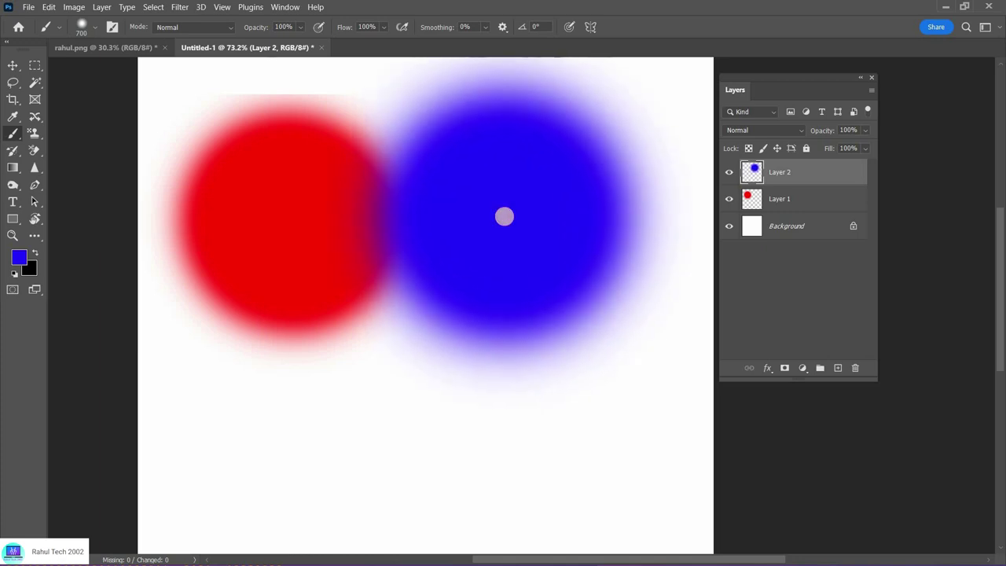
Move the red circle toward the left edge and place the blue circle to its right.
{"action": "key", "text": "v"}
{"action": "mouse_move", "coordinate": [354, 209]}
{"action": "left_mouse_down"}
{"action": "mouse_move", "coordinate": [291, 250]}
{"action": "mouse_move", "coordinate": [299, 214]}
{"action": "left_mouse_up"}
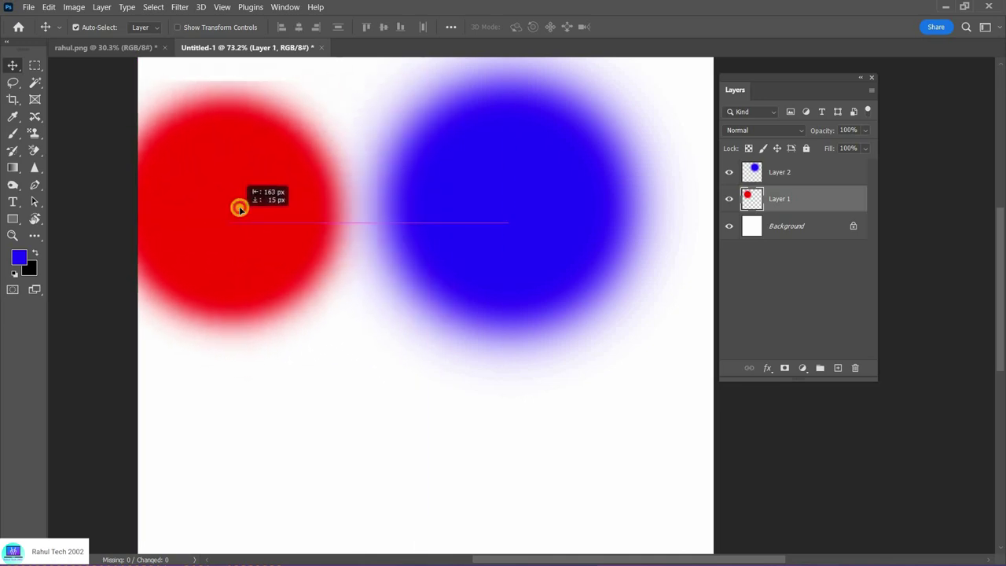
{"action": "left_click_drag", "start_coordinate": [299, 214], "coordinate": [234, 212]}
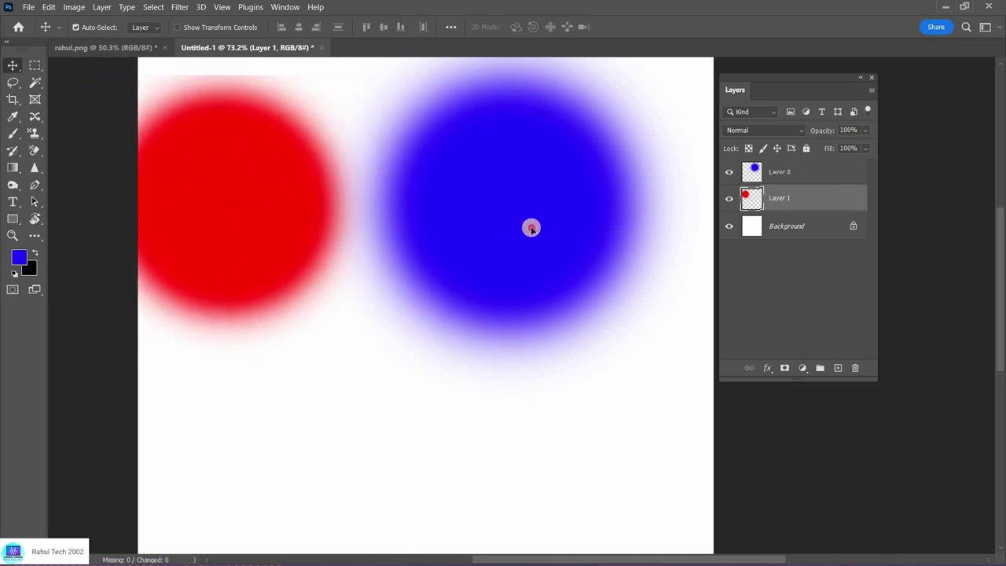
{"action": "mouse_move", "coordinate": [532, 226]}
{"action": "left_mouse_down"}
{"action": "mouse_move", "coordinate": [543, 189]}
{"action": "mouse_move", "coordinate": [602, 171]}
{"action": "left_mouse_up"}
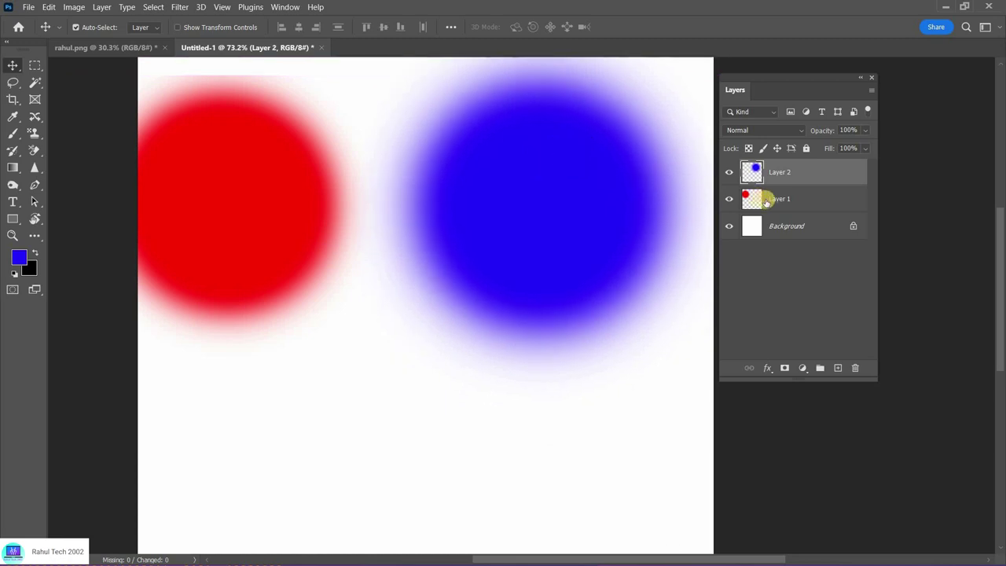
{"action": "left_click_drag", "start_coordinate": [810, 86], "coordinate": [848, 96]}
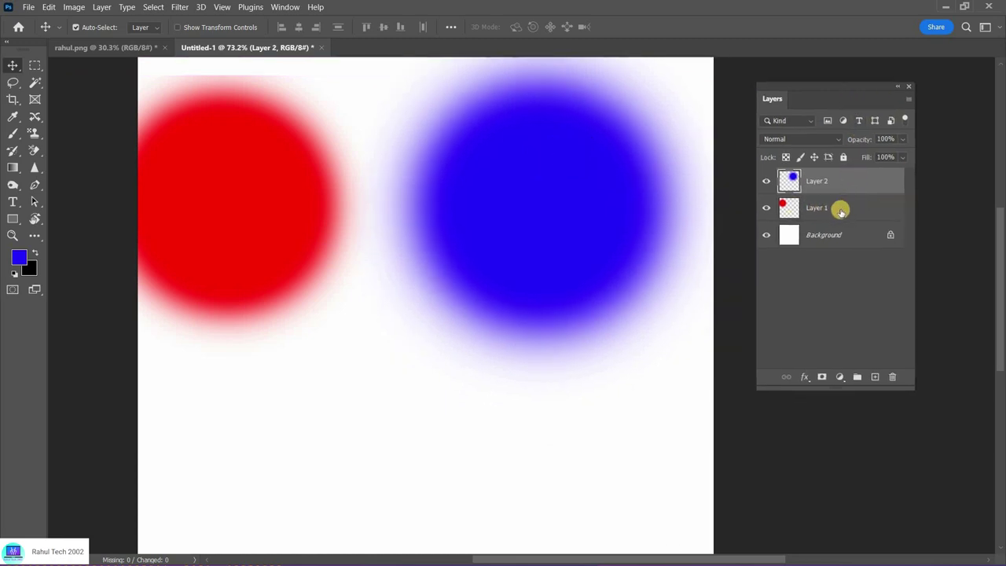
{"action": "left_click", "coordinate": [213, 161]}
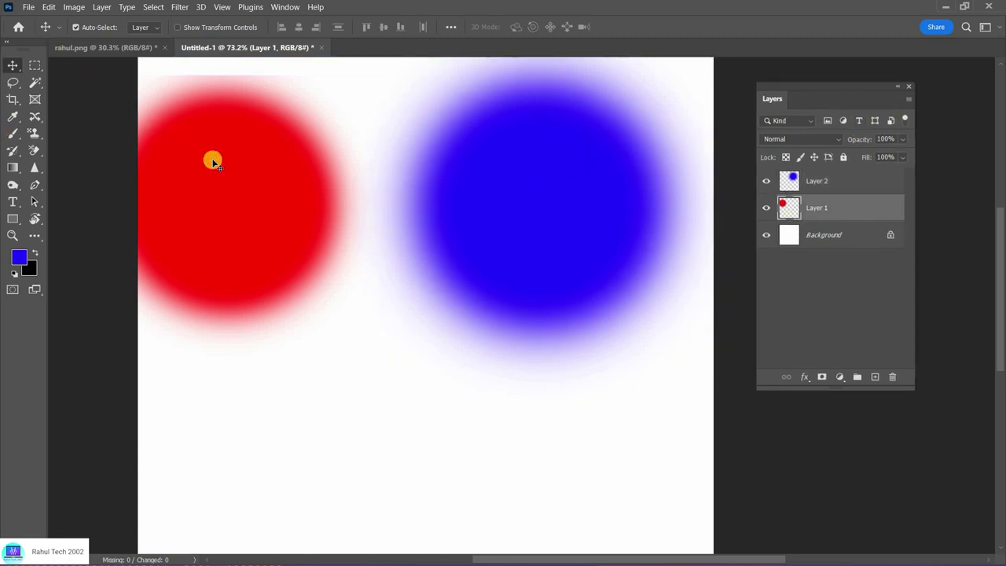
{"action": "left_click", "coordinate": [543, 198]}
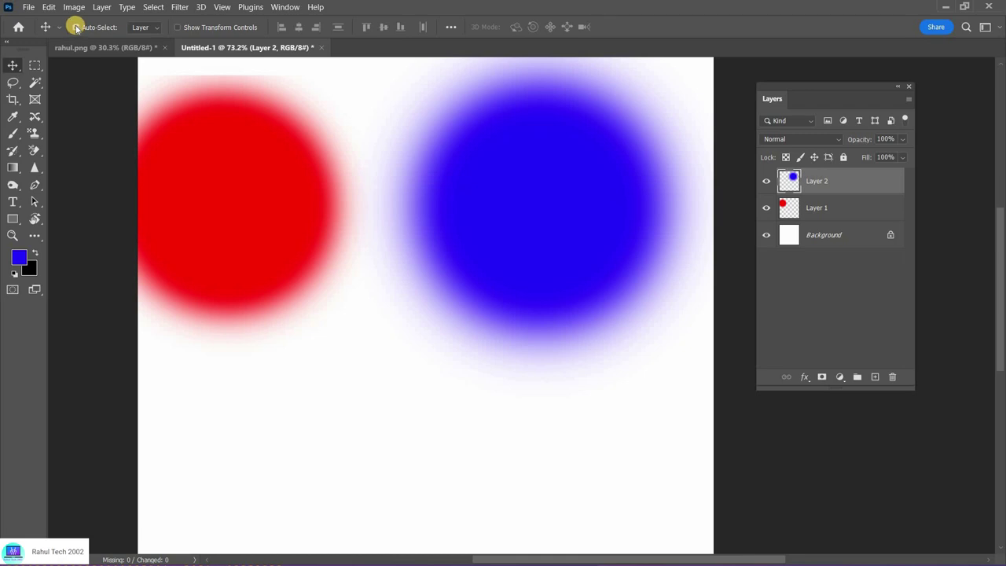
Turn off Auto-Select and drag the blue circle toward the bottom right.
{"action": "left_click", "coordinate": [76, 28]}
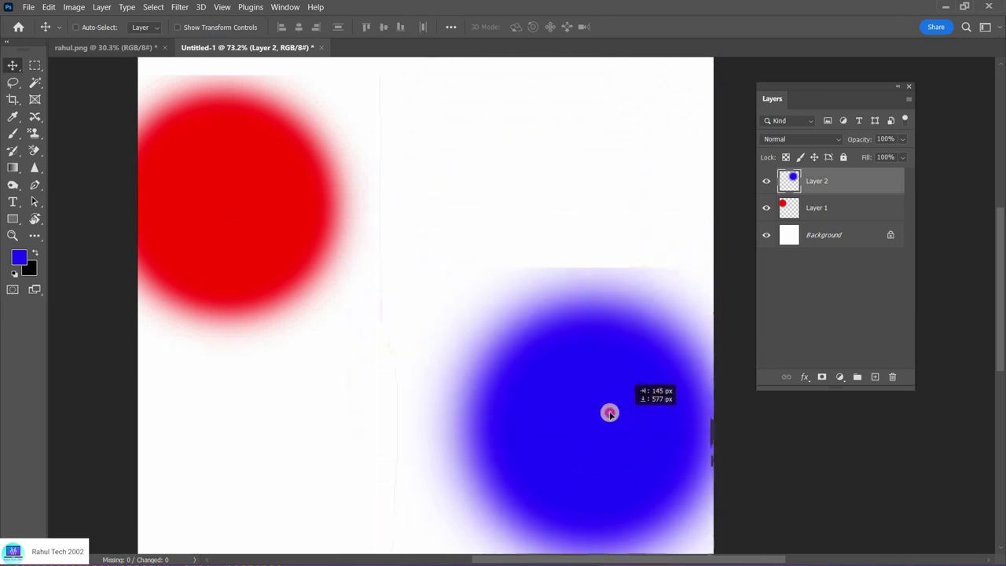
{"action": "left_click_drag", "start_coordinate": [553, 193], "coordinate": [591, 403]}
{"action": "mouse_move", "coordinate": [259, 191]}
{"action": "left_mouse_down"}
{"action": "mouse_move", "coordinate": [230, 187]}
{"action": "mouse_move", "coordinate": [602, 391]}
{"action": "left_mouse_up"}
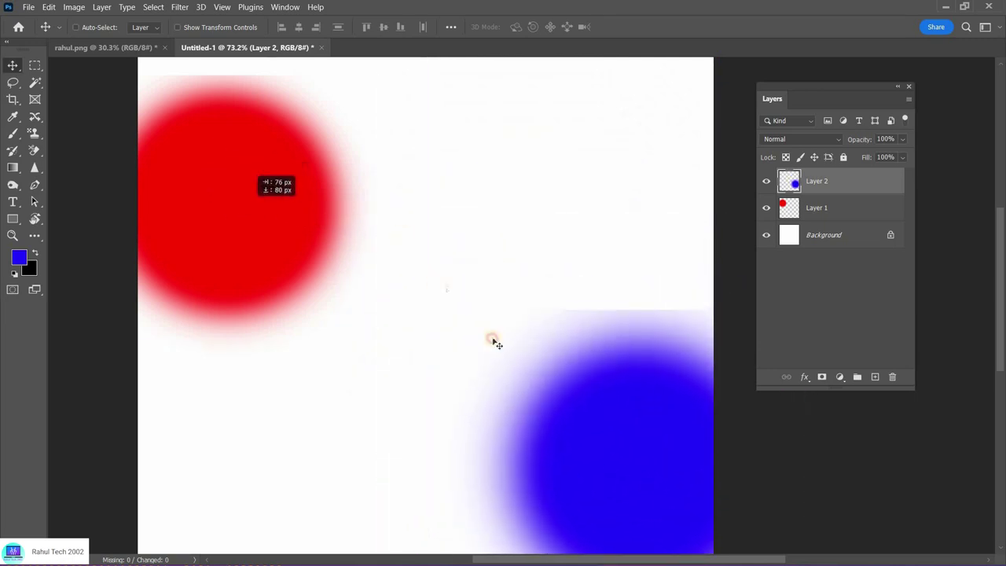
{"action": "left_click_drag", "start_coordinate": [831, 191], "coordinate": [832, 201]}
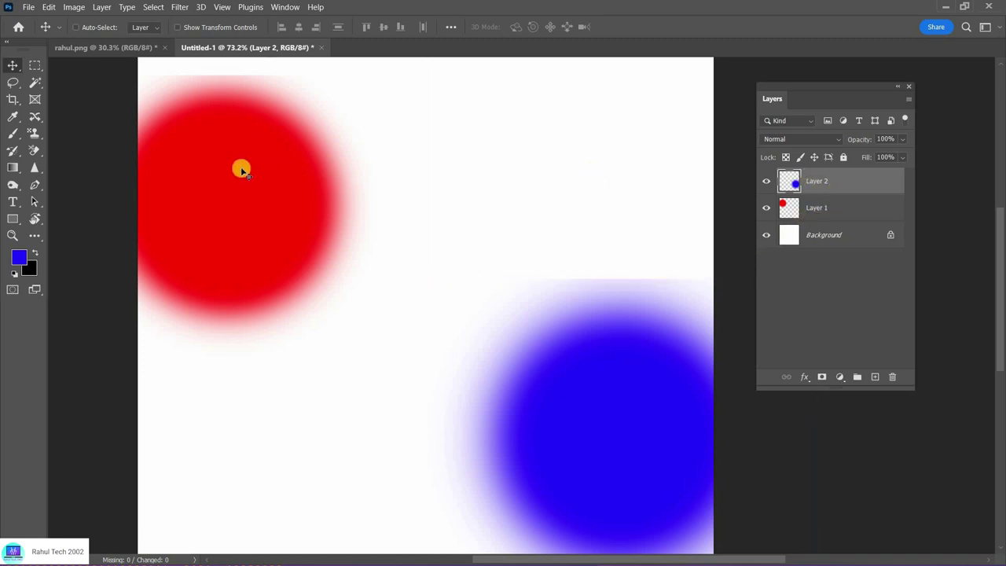
Select Layer 1 to reposition the red circle, then Layer 2 to raise the blue circle.
{"action": "left_click", "coordinate": [854, 210]}
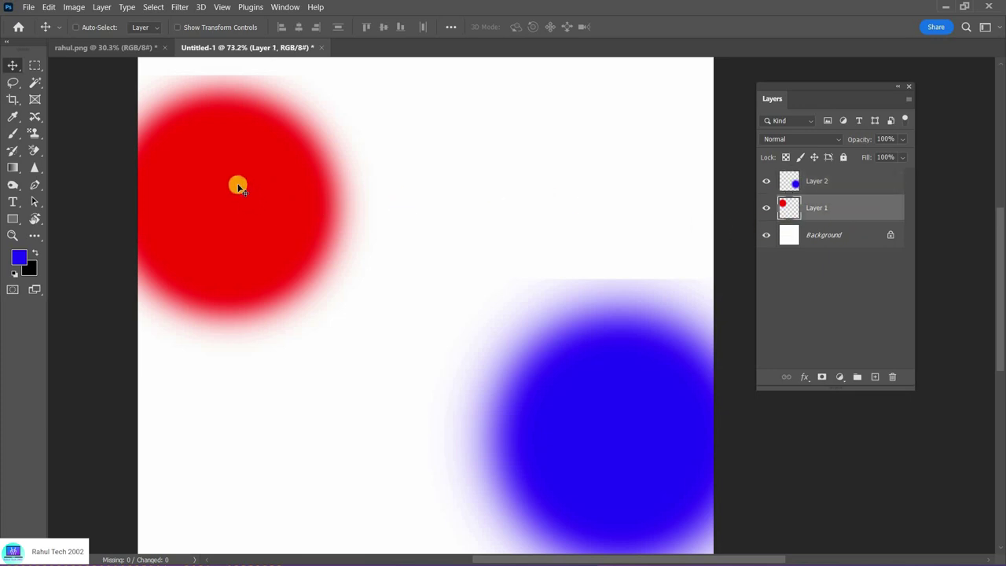
{"action": "left_click_drag", "start_coordinate": [287, 236], "coordinate": [285, 122]}
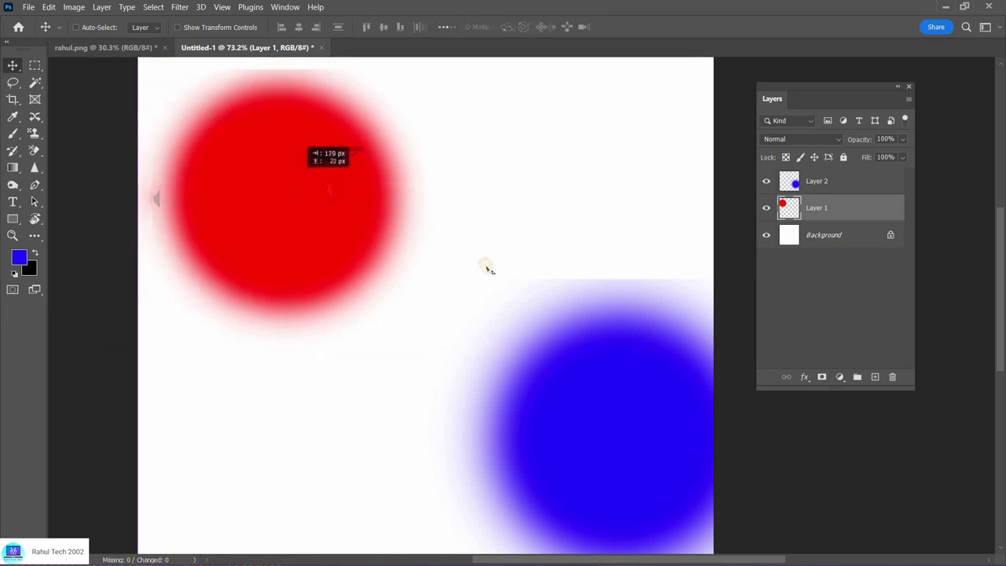
{"action": "left_click", "coordinate": [868, 180]}
{"action": "left_click_drag", "start_coordinate": [620, 372], "coordinate": [644, 141]}
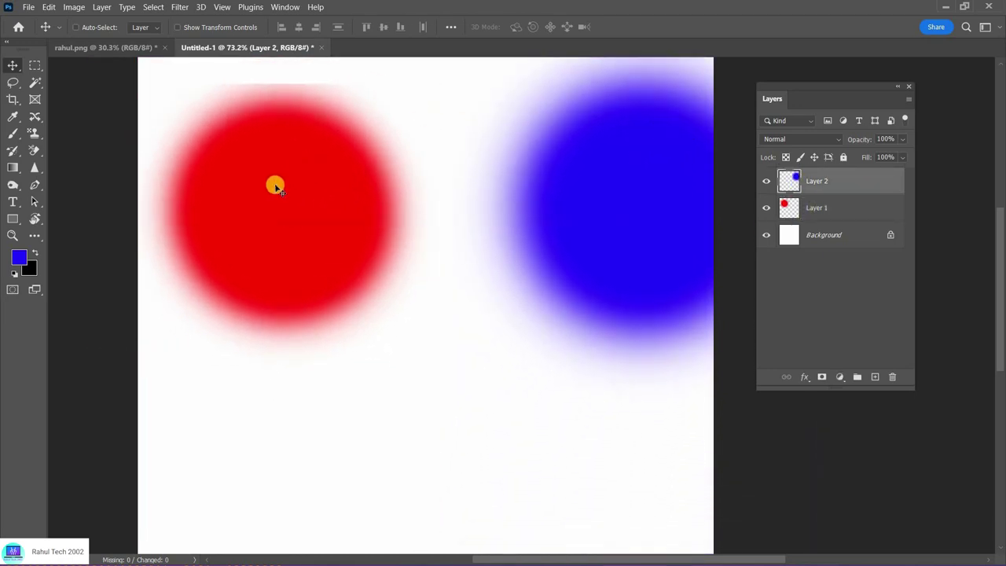
{"action": "left_click_drag", "start_coordinate": [264, 166], "coordinate": [261, 155]}
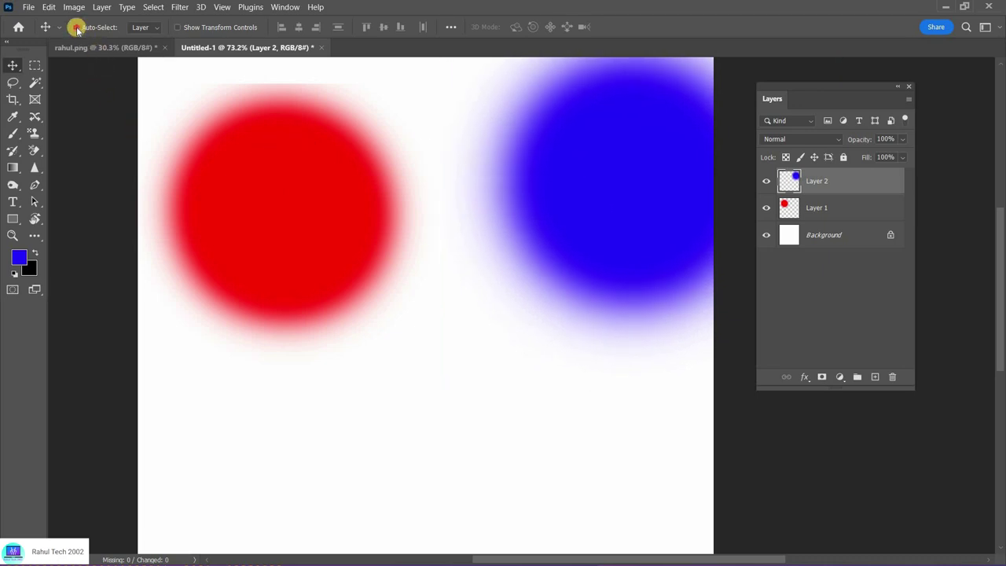
Reposition both circles with Auto-Select on, then turn it off and Ctrl-drag the red circle up-right.
{"action": "left_click", "coordinate": [76, 28]}
{"action": "mouse_move", "coordinate": [242, 216]}
{"action": "left_mouse_down"}
{"action": "mouse_move", "coordinate": [207, 184]}
{"action": "mouse_move", "coordinate": [203, 209]}
{"action": "left_mouse_up"}
{"action": "left_click_drag", "start_coordinate": [644, 229], "coordinate": [658, 291]}
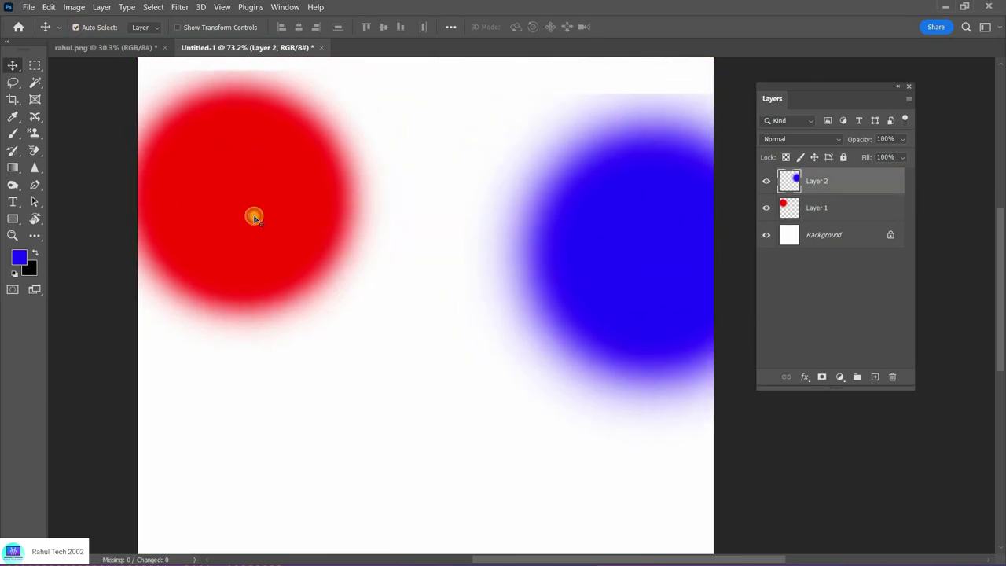
{"action": "left_click_drag", "start_coordinate": [254, 216], "coordinate": [281, 232]}
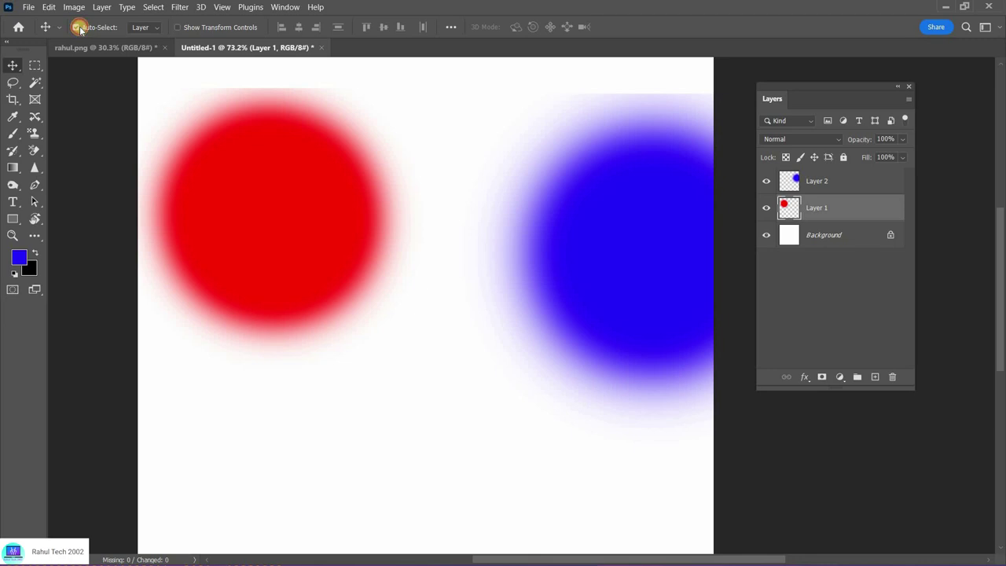
{"action": "left_click", "coordinate": [77, 27]}
{"action": "key", "text": "ctrl"}
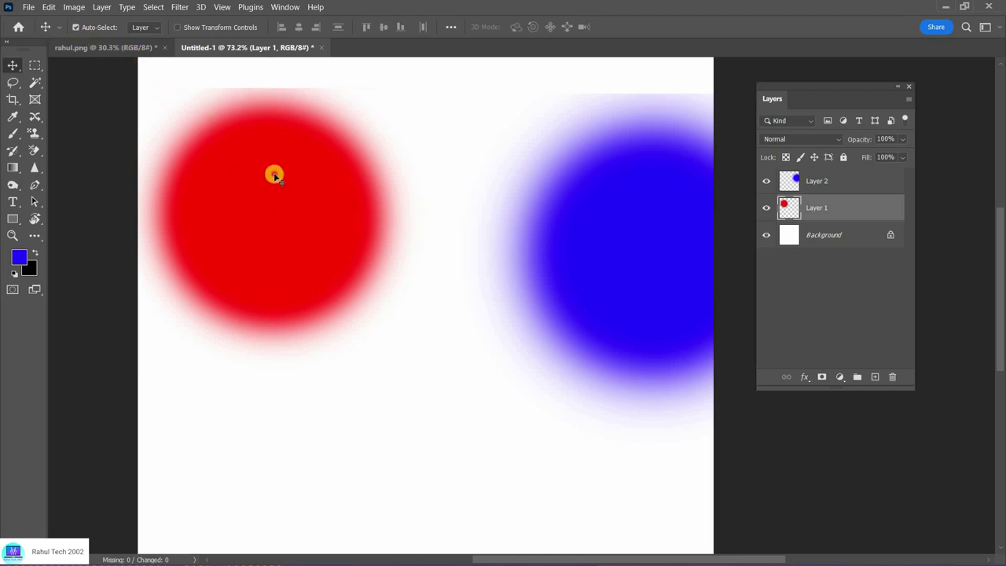
{"action": "mouse_move", "coordinate": [304, 166]}
{"action": "left_mouse_down"}
{"action": "mouse_move", "coordinate": [604, 211]}
{"action": "mouse_move", "coordinate": [550, 202]}
{"action": "left_mouse_up"}
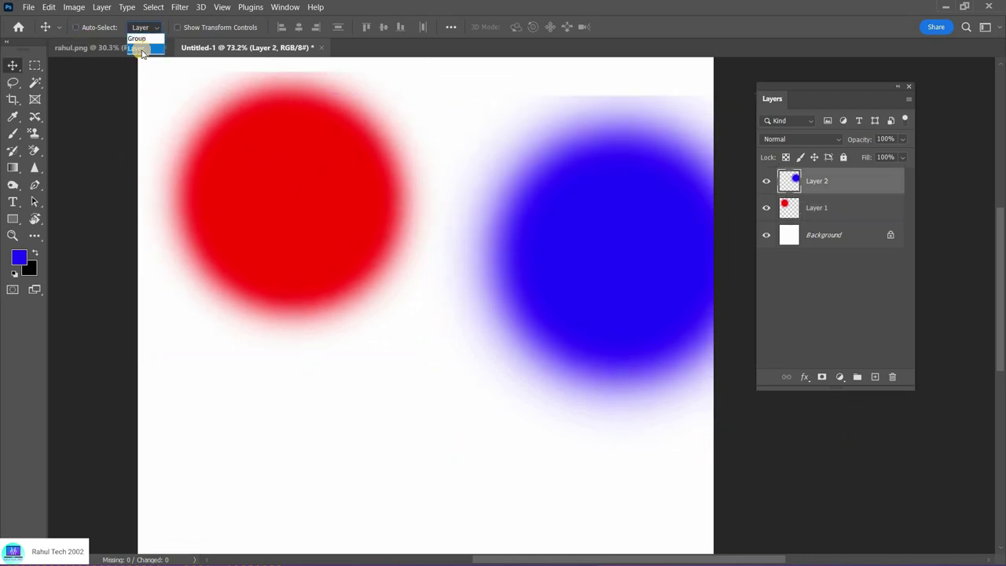
Set Auto-Select to Layer, make Layer 1 active, and move the red circle right.
{"action": "left_click", "coordinate": [138, 49]}
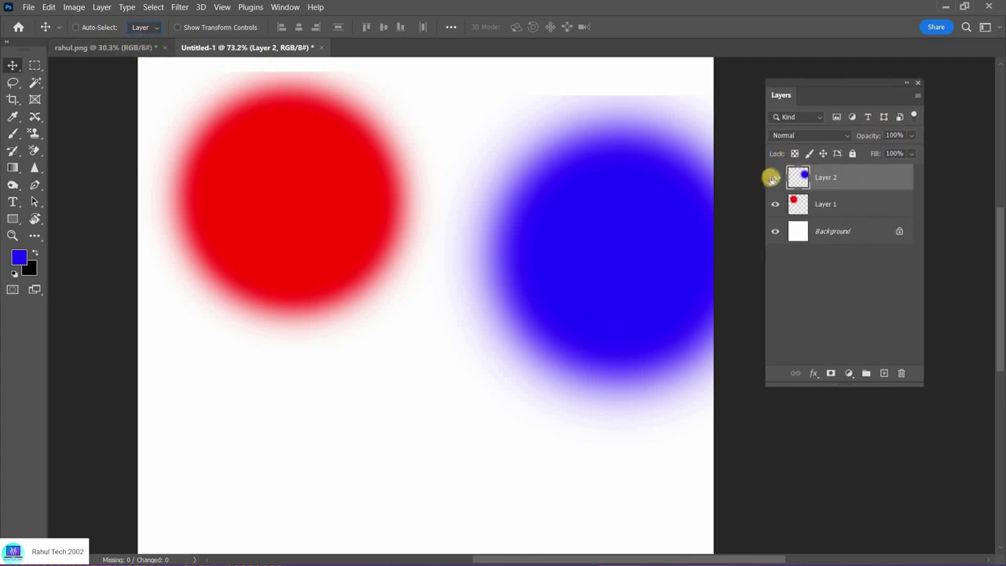
{"action": "left_click", "coordinate": [774, 177]}
{"action": "left_click", "coordinate": [774, 177]}
{"action": "left_click", "coordinate": [774, 203]}
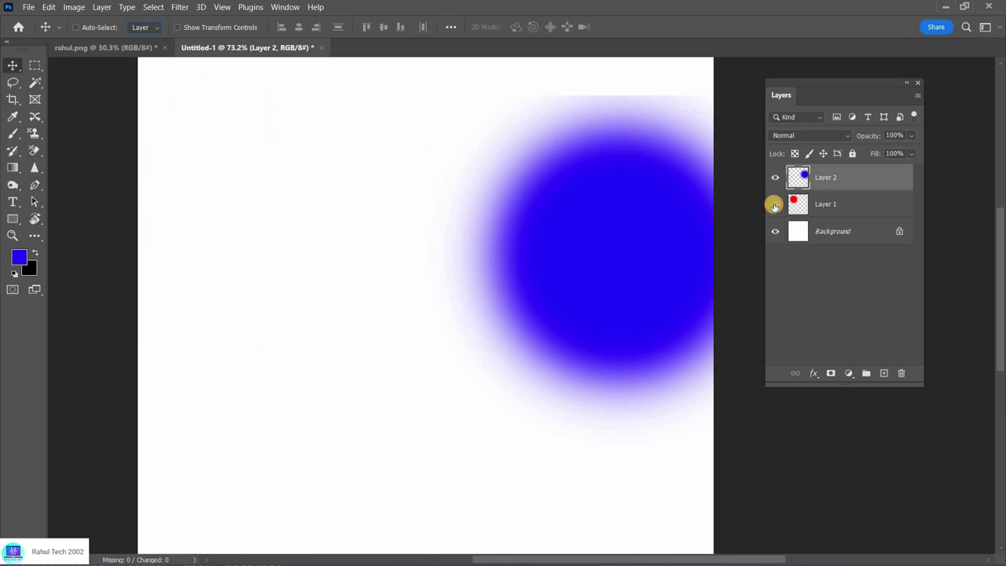
{"action": "left_click", "coordinate": [775, 204]}
{"action": "left_click", "coordinate": [855, 205]}
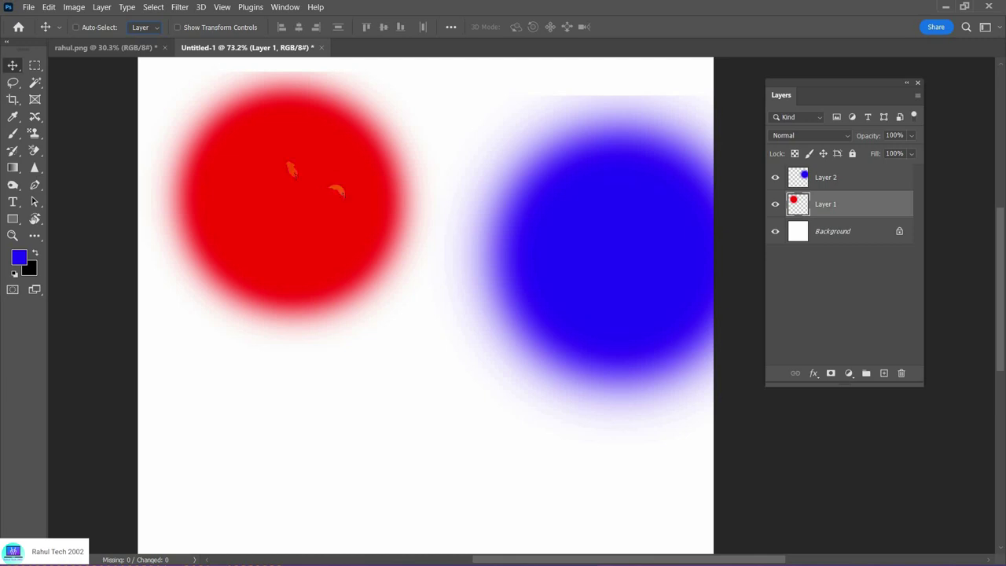
{"action": "left_click", "coordinate": [13, 66]}
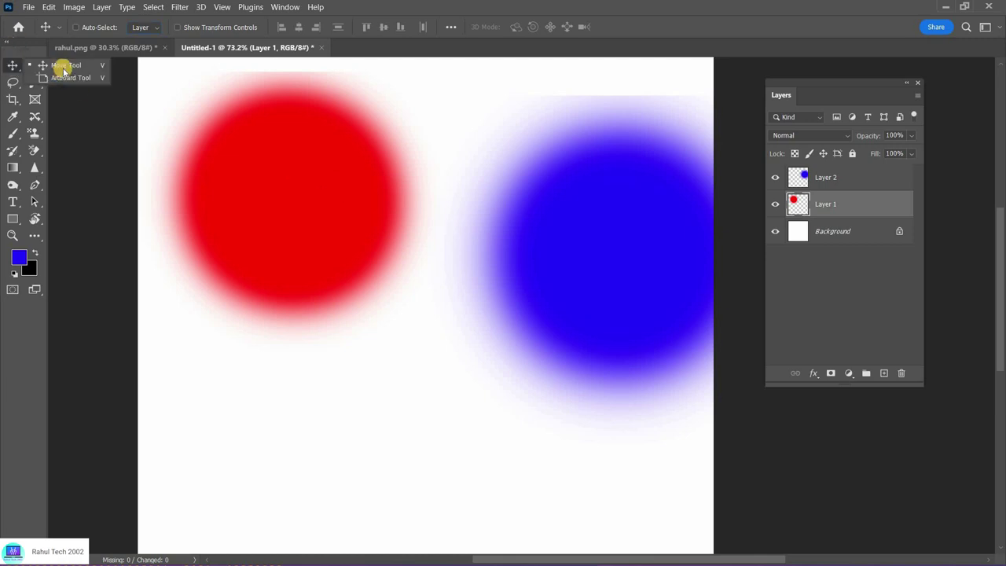
{"action": "mouse_move", "coordinate": [262, 168]}
{"action": "left_mouse_down"}
{"action": "mouse_move", "coordinate": [532, 218]}
{"action": "mouse_move", "coordinate": [496, 198]}
{"action": "left_mouse_up"}
Enable Auto-Select, raise the blue circle about 45 px, and move the red circle down-right.
{"action": "left_click", "coordinate": [76, 28]}
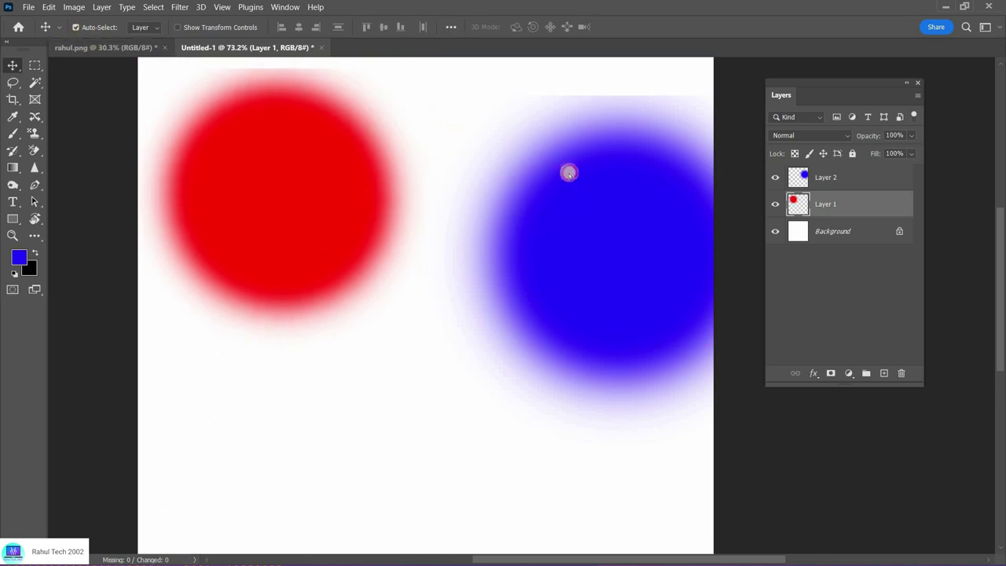
{"action": "left_click_drag", "start_coordinate": [570, 205], "coordinate": [568, 170]}
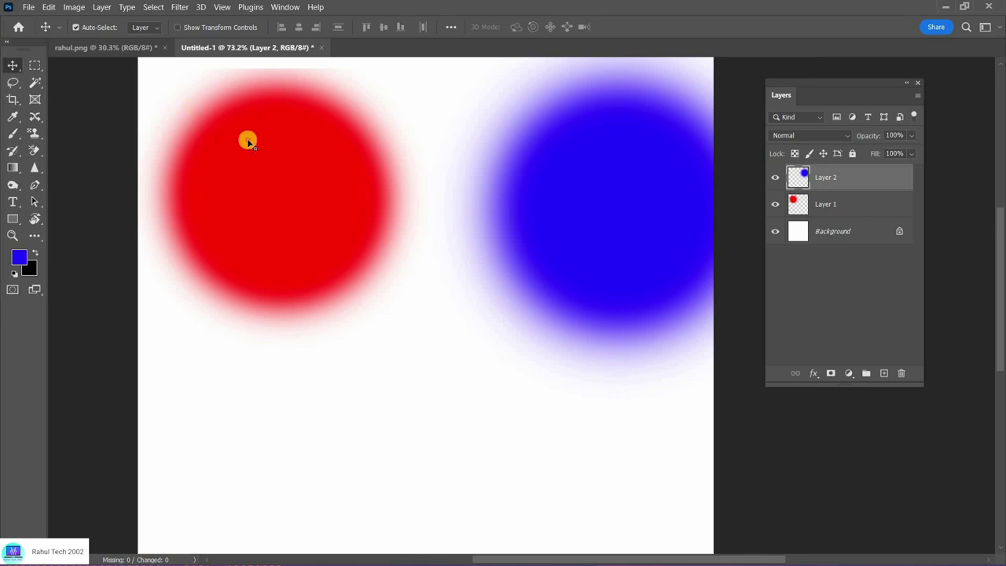
{"action": "left_click_drag", "start_coordinate": [303, 241], "coordinate": [359, 331]}
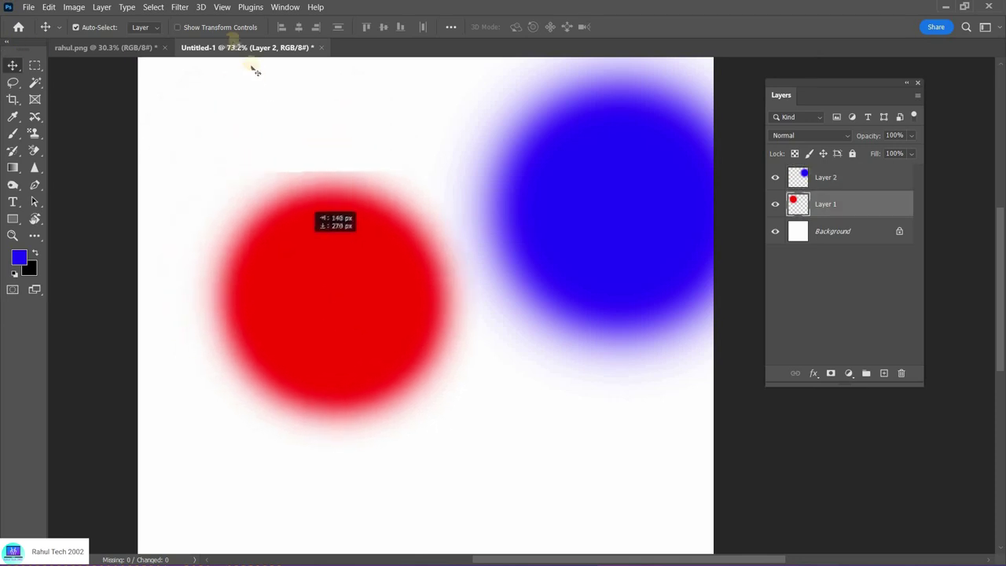
Scale the red circle to about 78%, rotate it 28.29° with transform controls, and commit.
{"action": "left_click", "coordinate": [179, 28]}
{"action": "left_click", "coordinate": [179, 27]}
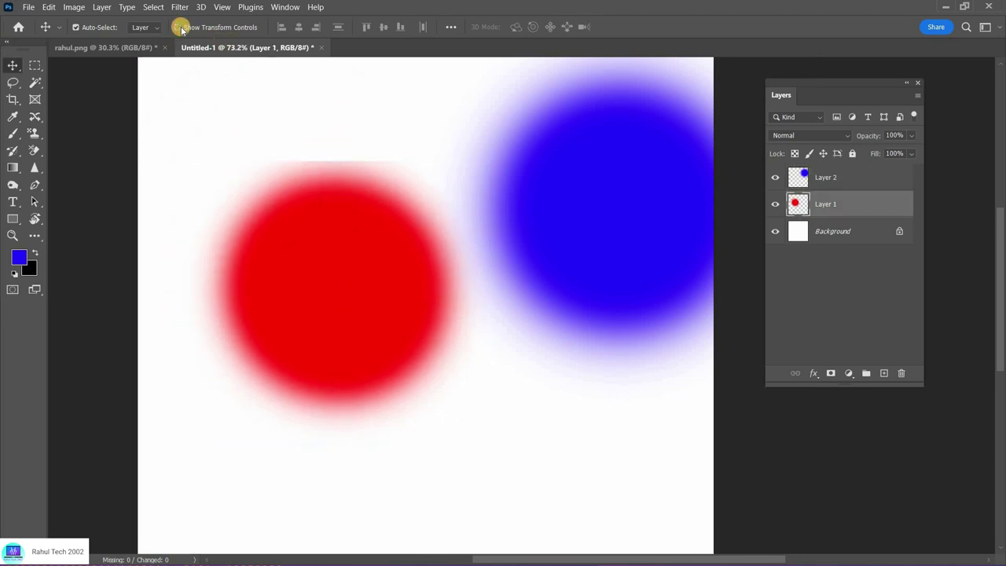
{"action": "left_click", "coordinate": [179, 27]}
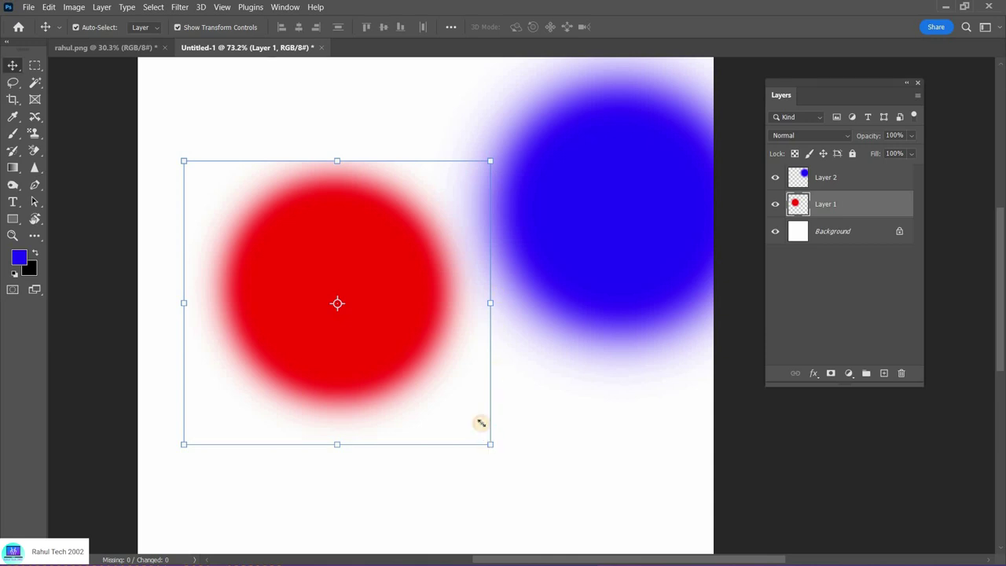
{"action": "left_click_drag", "start_coordinate": [481, 423], "coordinate": [240, 211]}
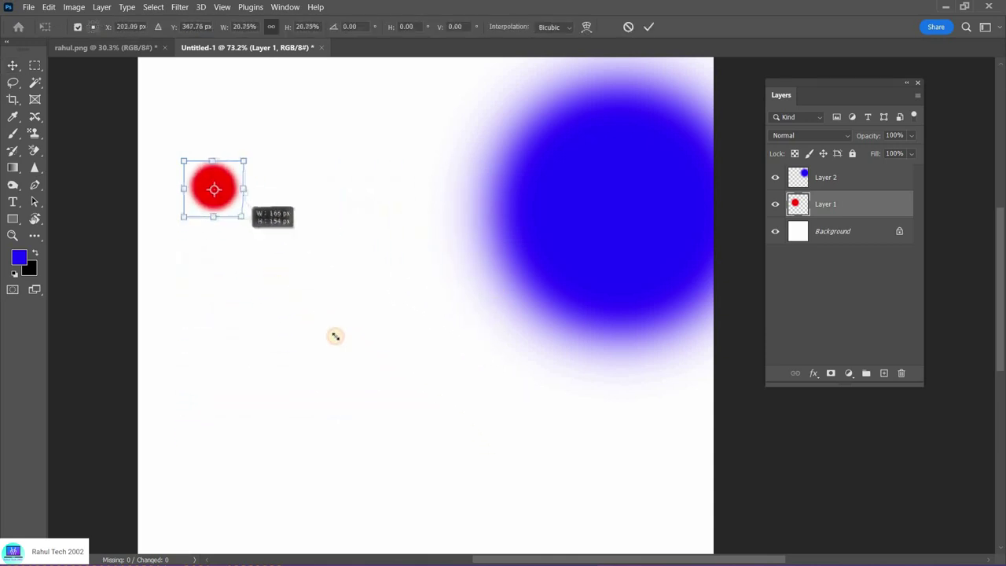
{"action": "left_click_drag", "start_coordinate": [334, 336], "coordinate": [449, 163]}
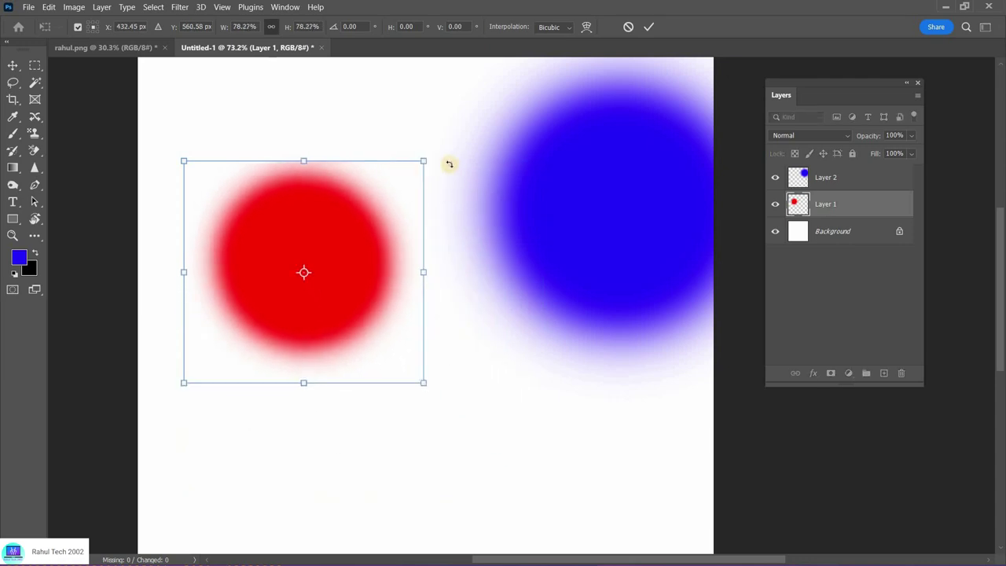
{"action": "left_click_drag", "start_coordinate": [496, 239], "coordinate": [360, 174]}
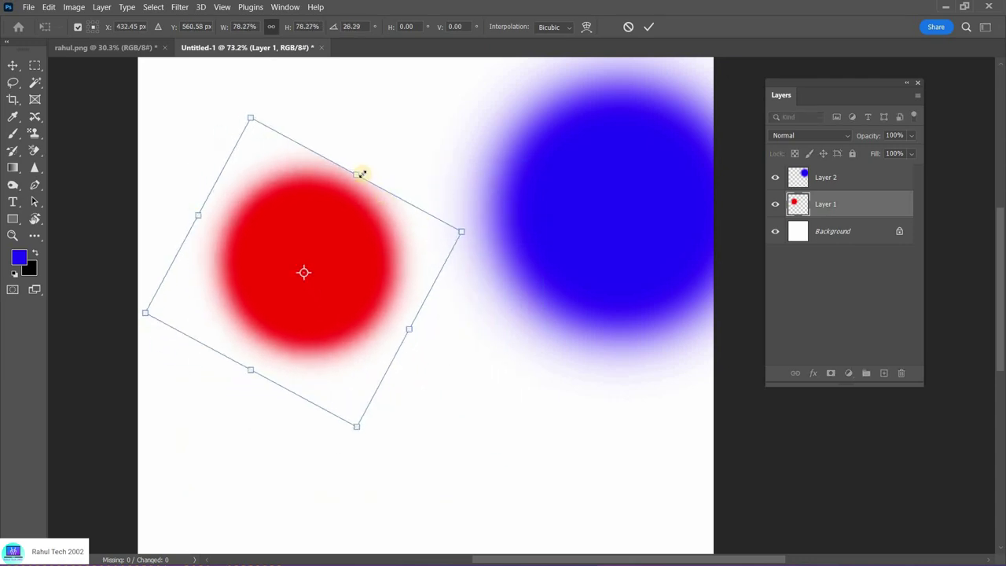
{"action": "left_click", "coordinate": [195, 27]}
{"action": "left_click", "coordinate": [649, 26]}
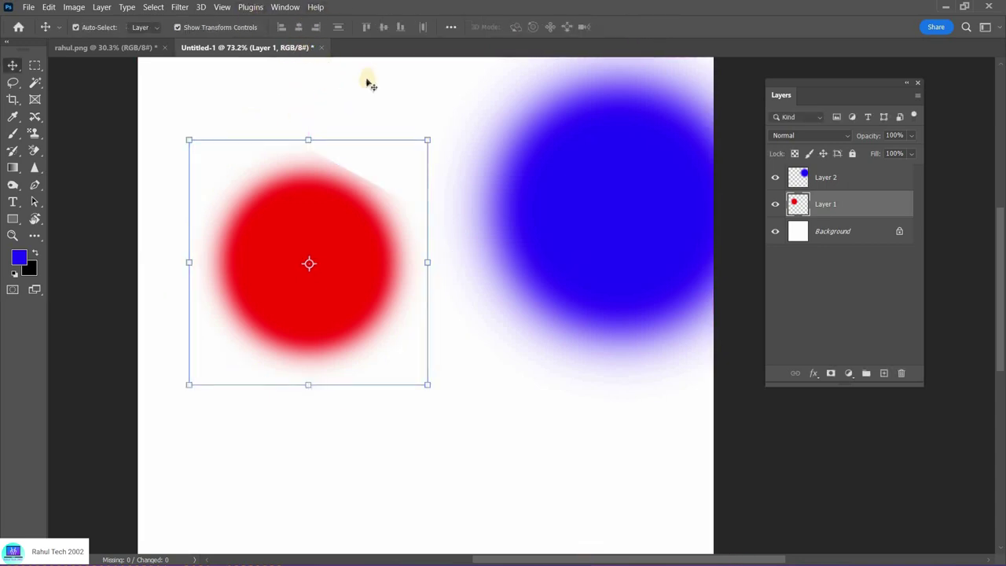
{"action": "left_click", "coordinate": [236, 27]}
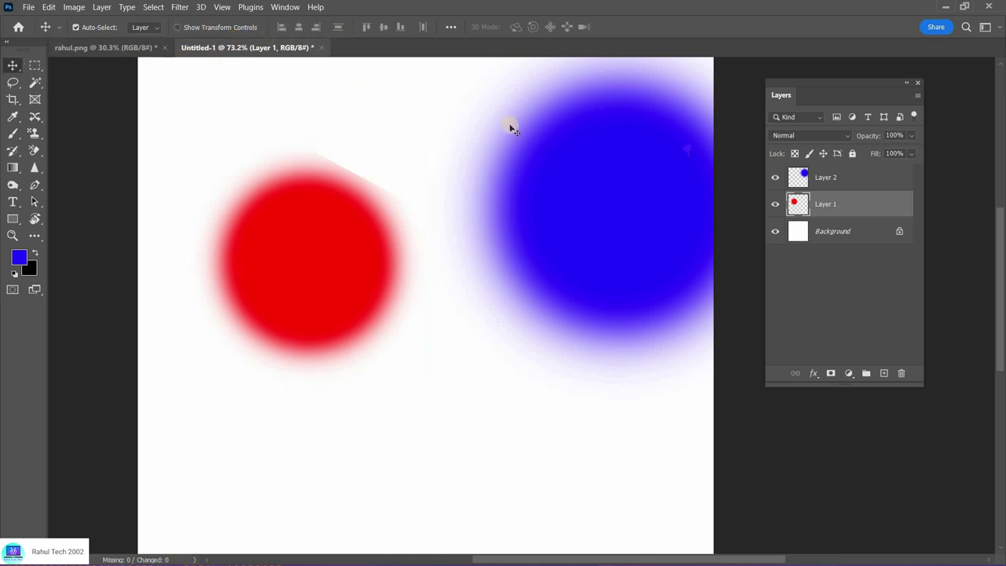
Centre the red circle horizontally against a full-canvas selection, then move the blue circle left.
{"action": "key", "text": "ctrl+a"}
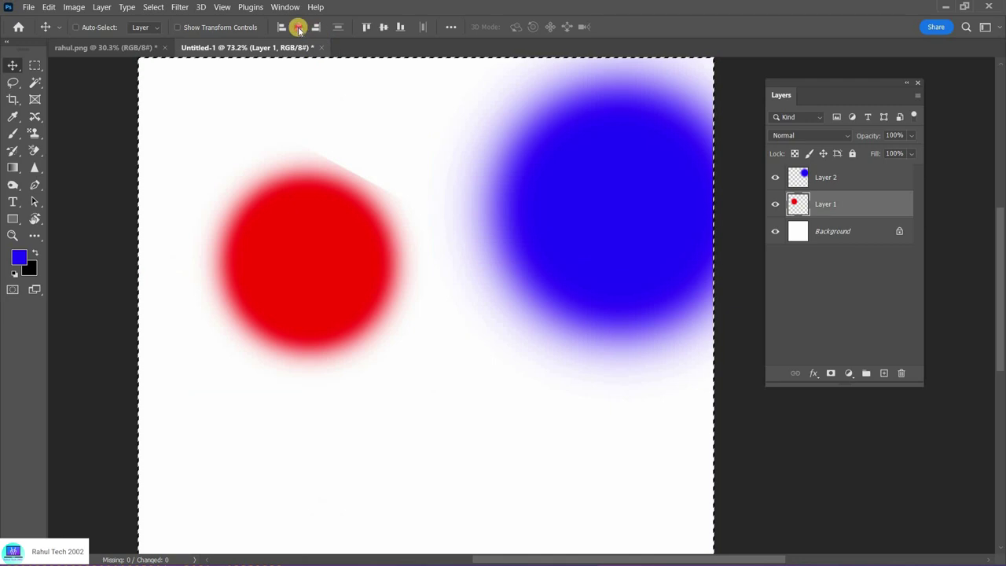
{"action": "left_click", "coordinate": [298, 28]}
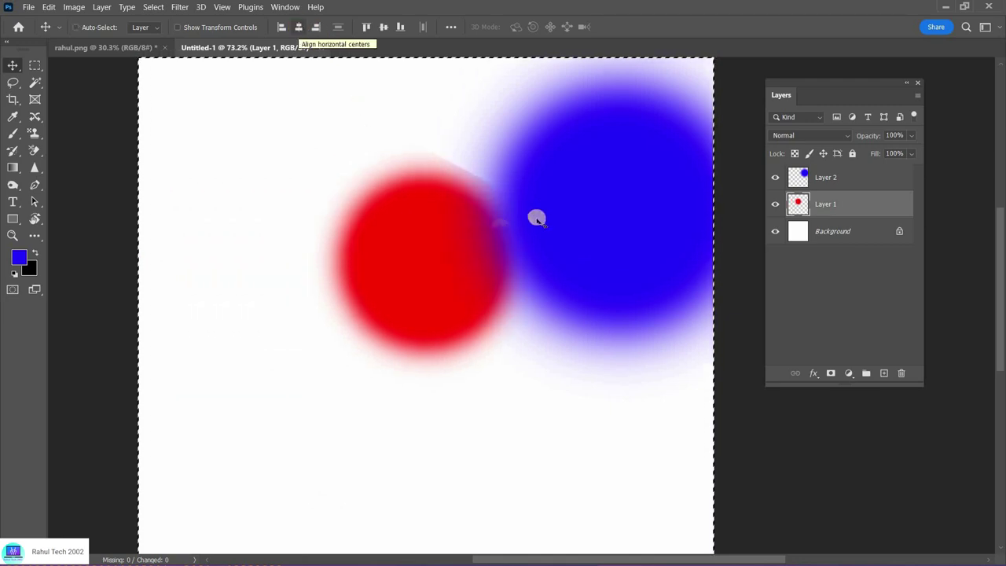
{"action": "key", "text": "ctrl+d"}
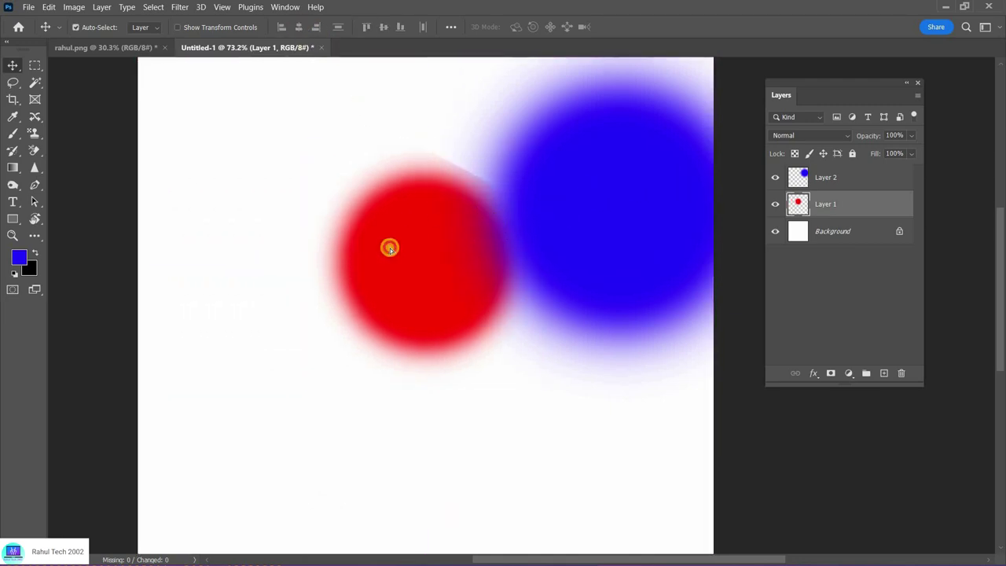
{"action": "mouse_move", "coordinate": [549, 235]}
{"action": "left_mouse_down"}
{"action": "mouse_move", "coordinate": [438, 260]}
{"action": "mouse_move", "coordinate": [425, 240]}
{"action": "mouse_move", "coordinate": [440, 244]}
{"action": "left_mouse_up"}
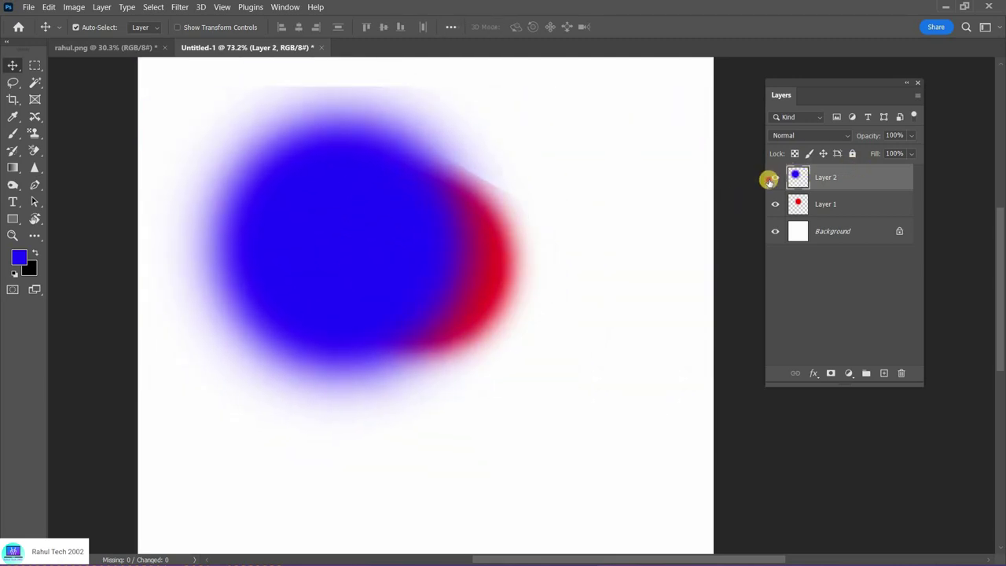
Hide Layer 2 and move the red circle toward the upper left.
{"action": "left_click", "coordinate": [774, 177]}
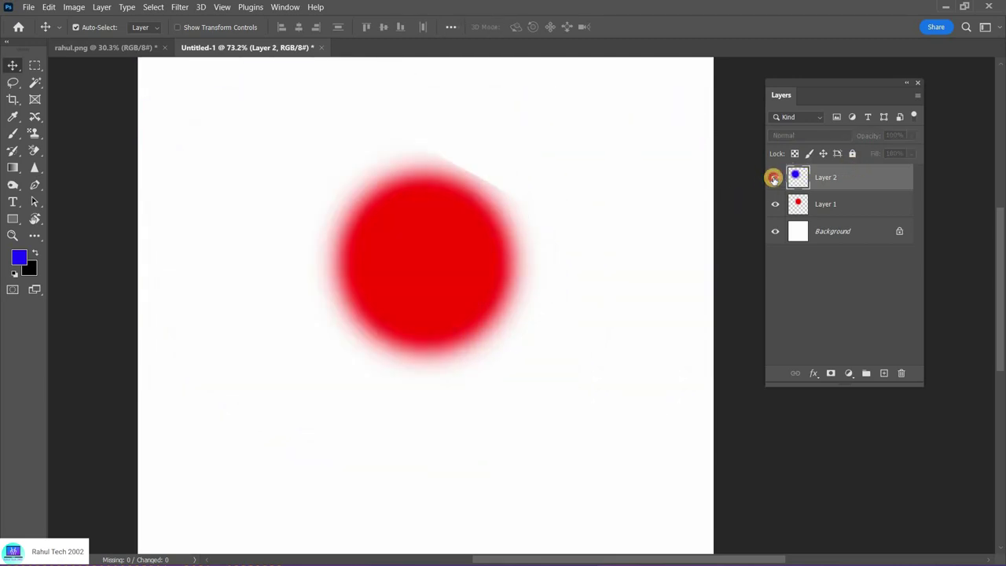
{"action": "left_click_drag", "start_coordinate": [414, 274], "coordinate": [300, 211]}
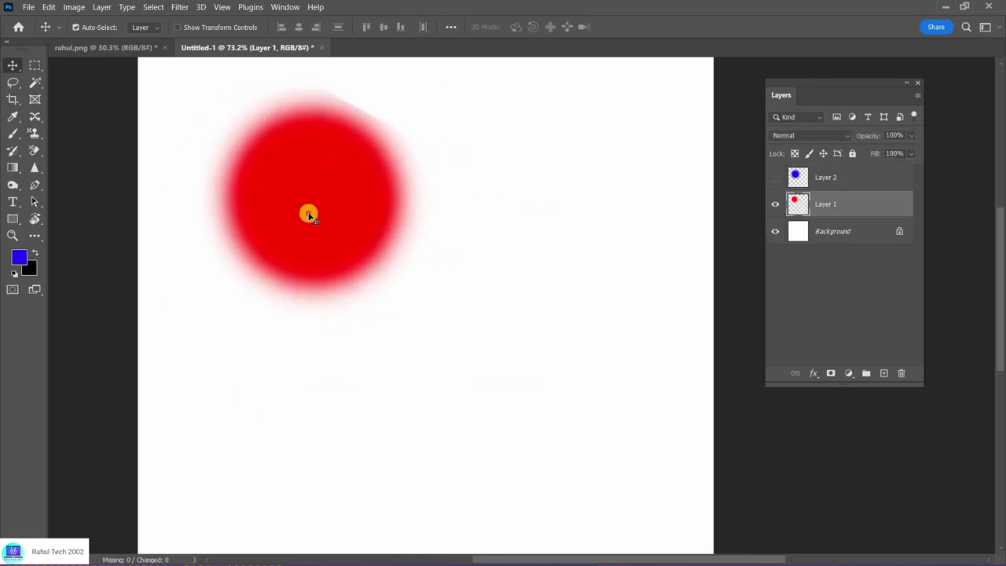
{"action": "left_click_drag", "start_coordinate": [308, 214], "coordinate": [269, 194]}
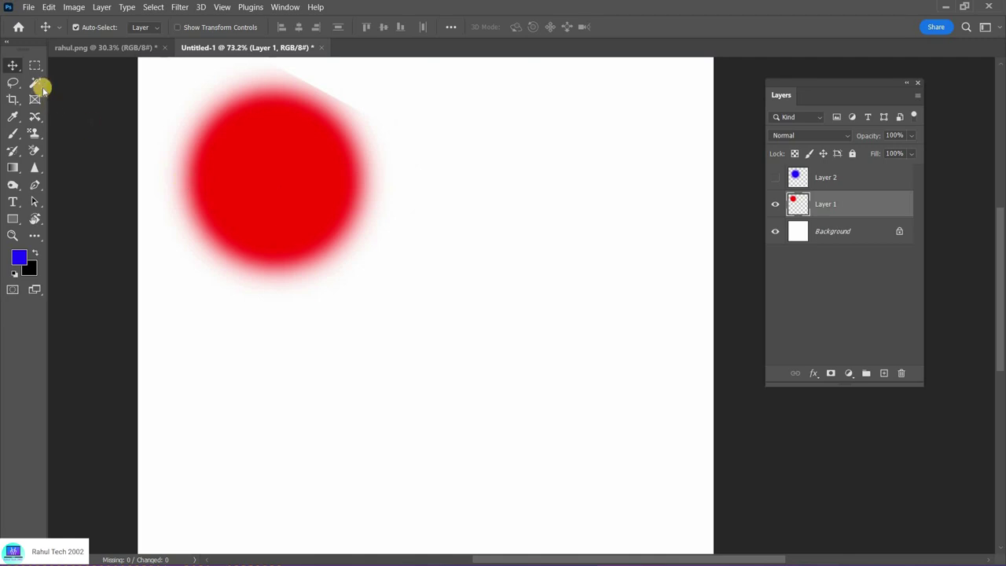
Select the whole canvas, align the red circle to horizontal and vertical centres, then deselect.
{"action": "right_click", "coordinate": [34, 66]}
{"action": "left_click", "coordinate": [118, 63]}
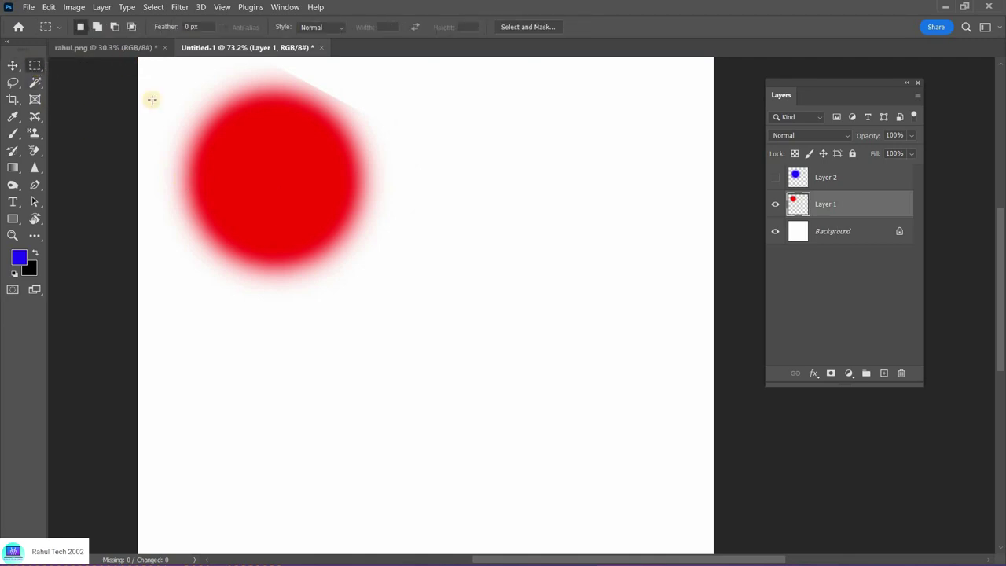
{"action": "key", "text": "ctrl+a"}
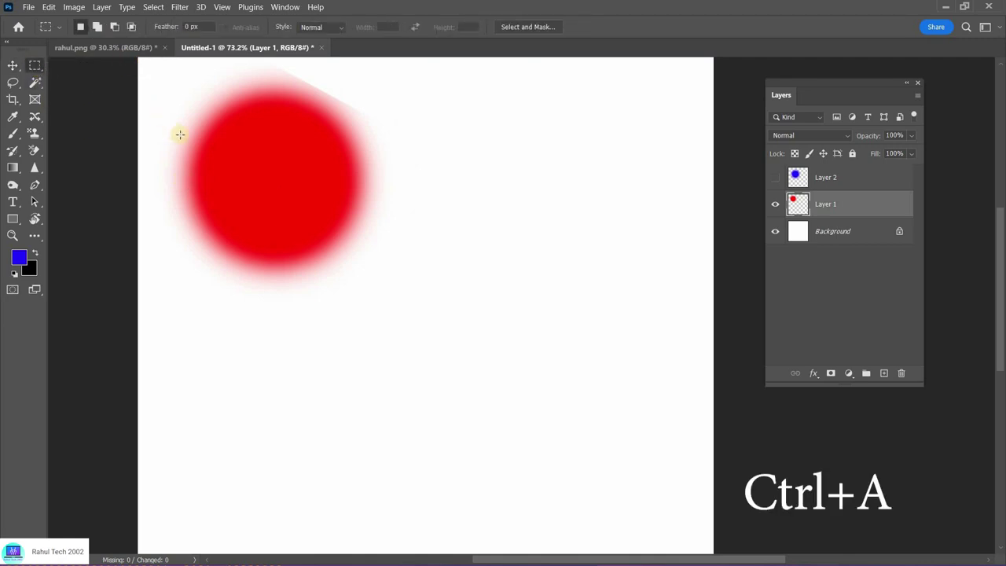
{"action": "key", "text": "ctrl+a"}
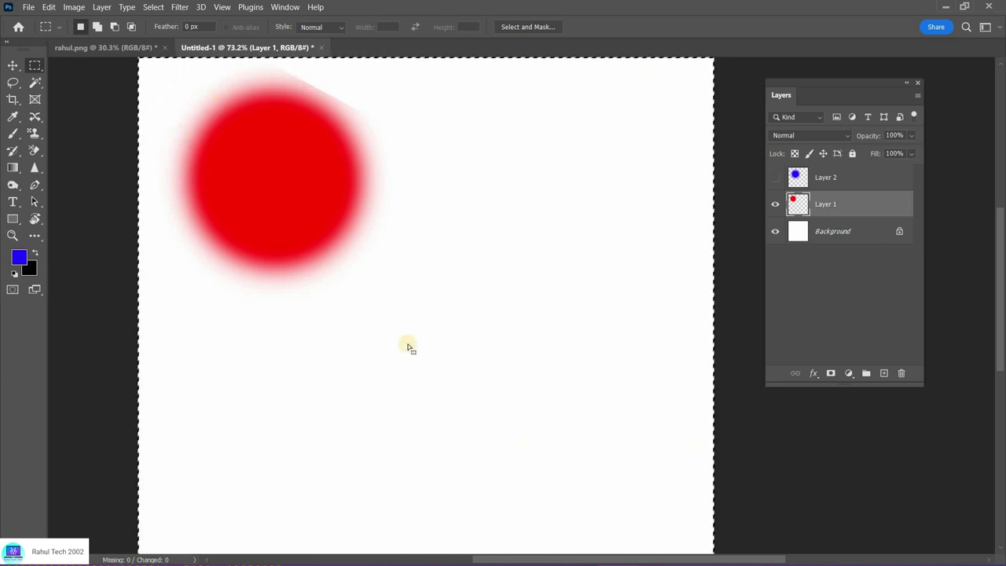
{"action": "left_click", "coordinate": [14, 66]}
{"action": "left_click", "coordinate": [298, 27]}
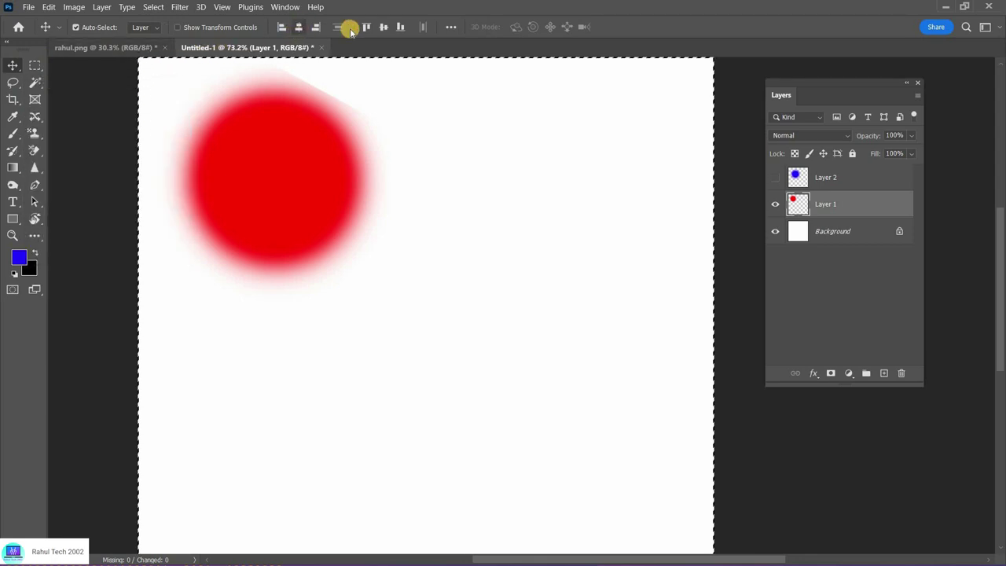
{"action": "left_click", "coordinate": [384, 28]}
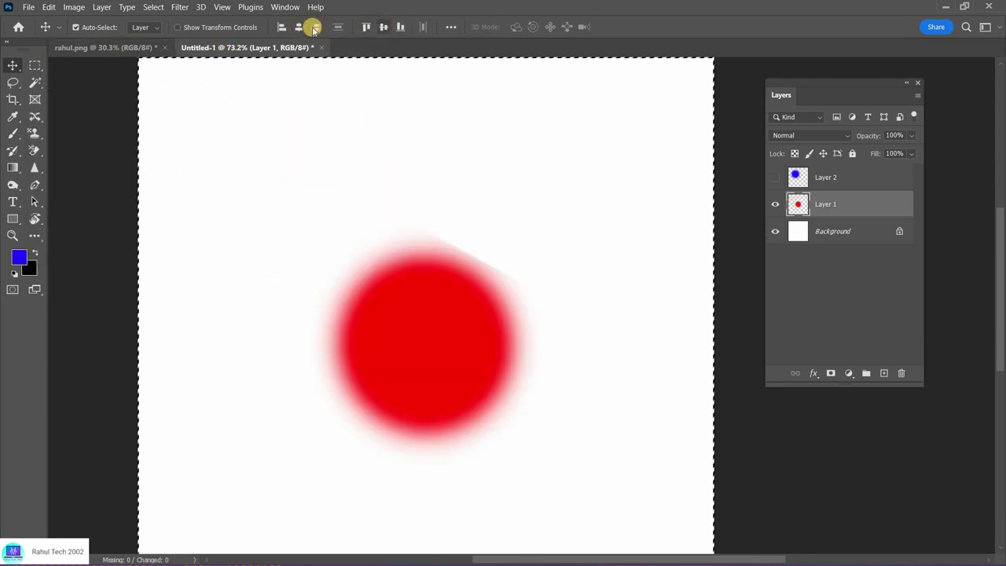
{"action": "key", "text": "ctrl+d"}
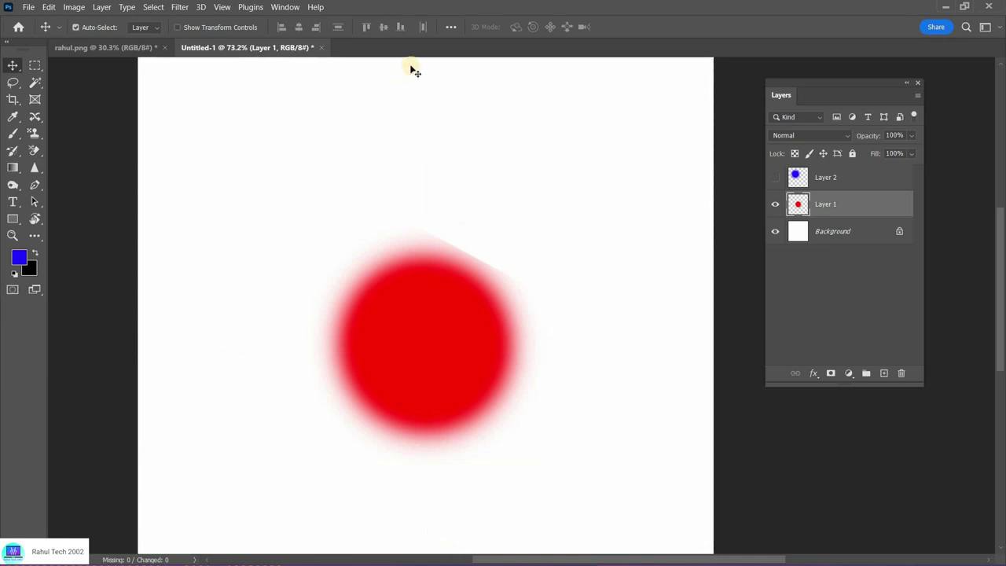